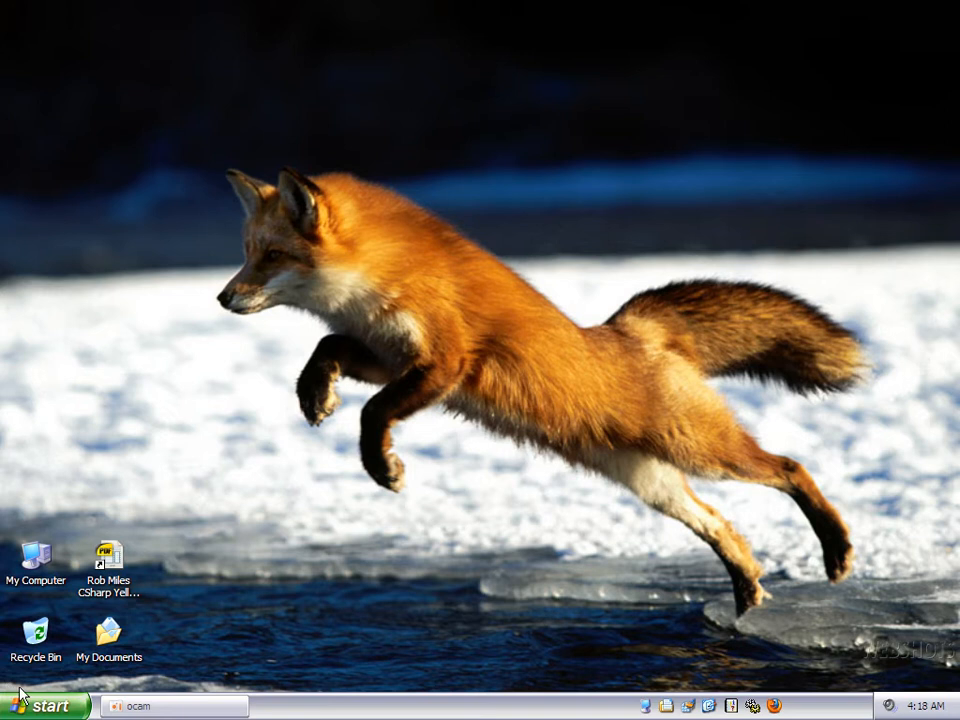
Step: Launch Platinum Arts Sandbox from the Sandbox program group using CLICK_ME_TO_START
left_click(38, 705)
mouse_move(165, 457)
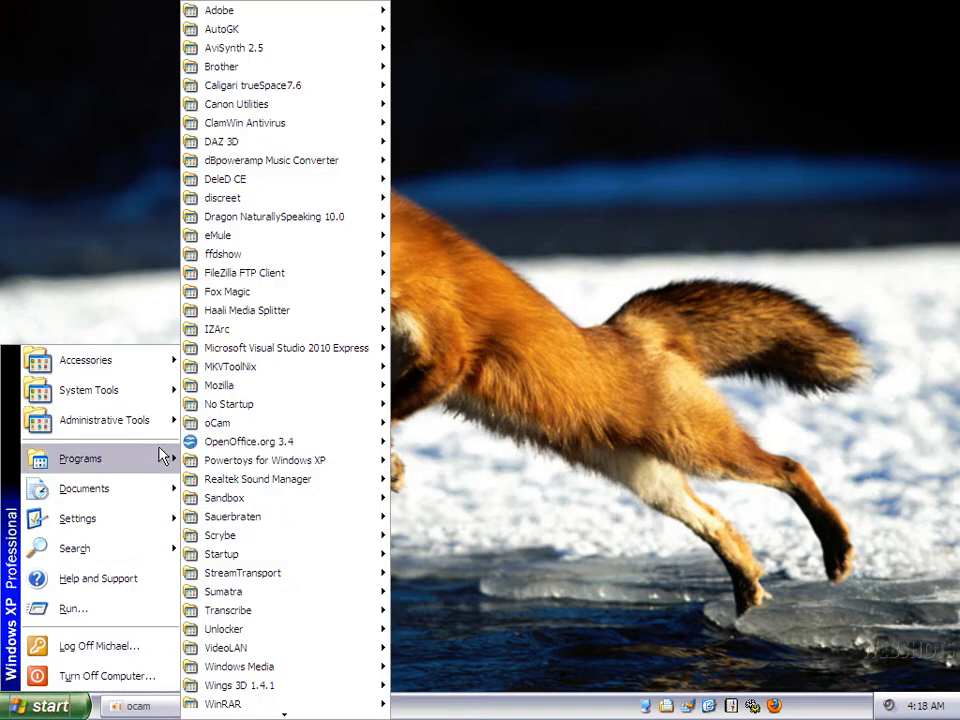
mouse_move(266, 516)
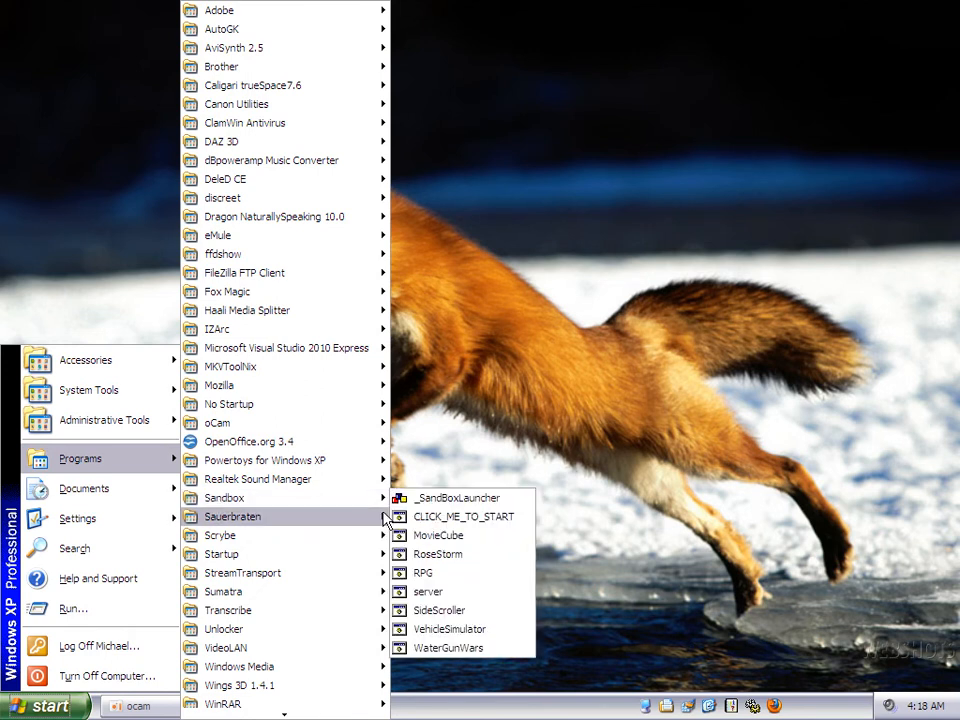
mouse_move(380, 497)
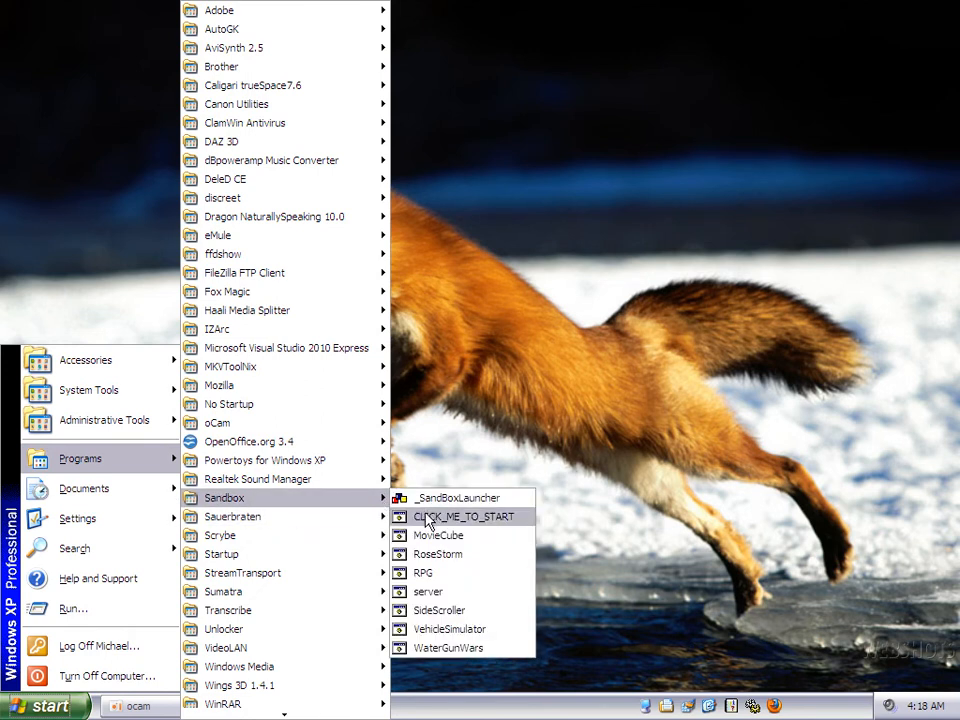
left_click(425, 518)
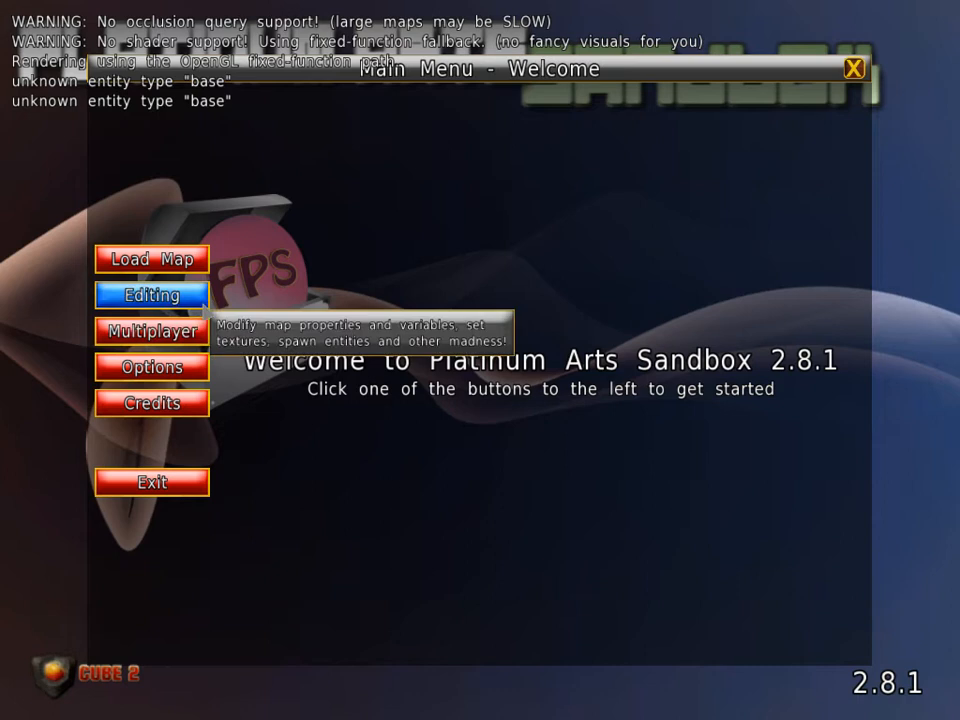
Step: Create a new empty map of size 10 and enter edit mode
left_click(150, 300)
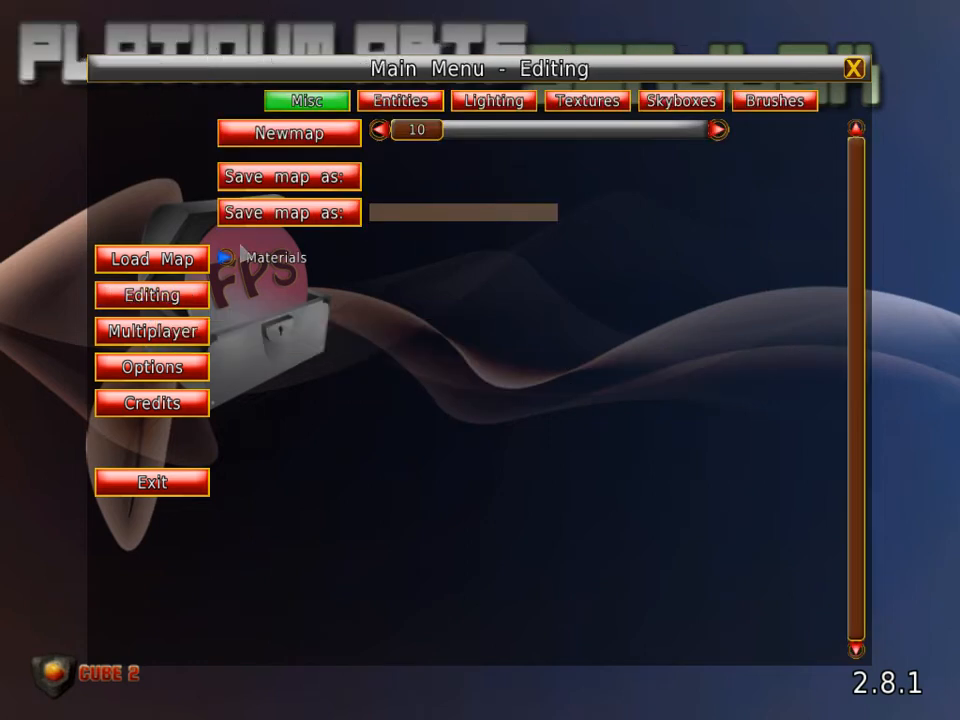
left_click(297, 149)
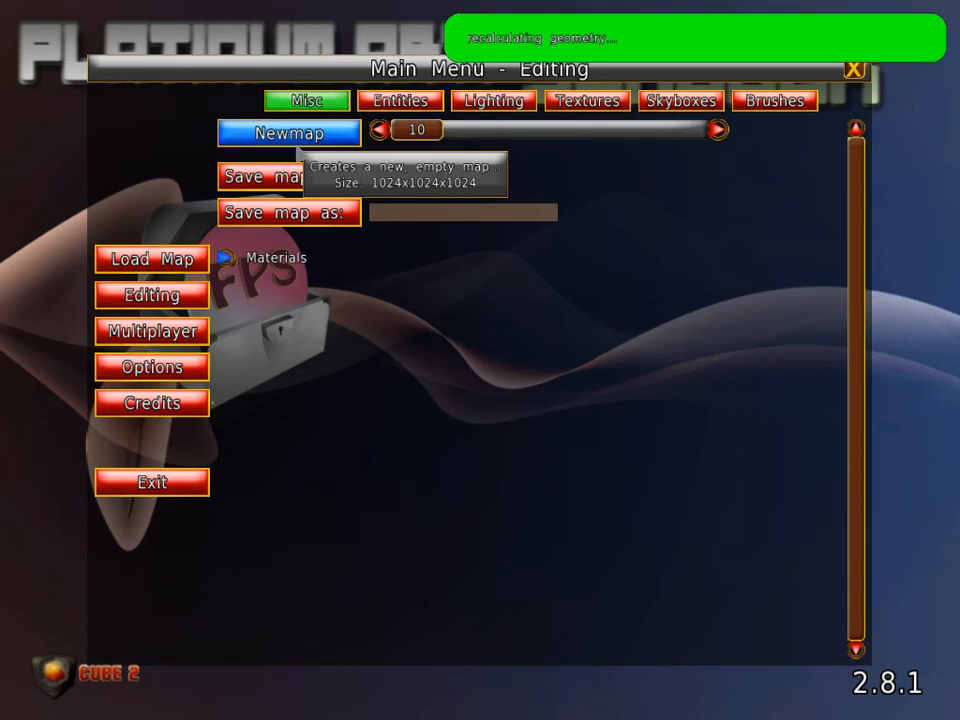
key("e")
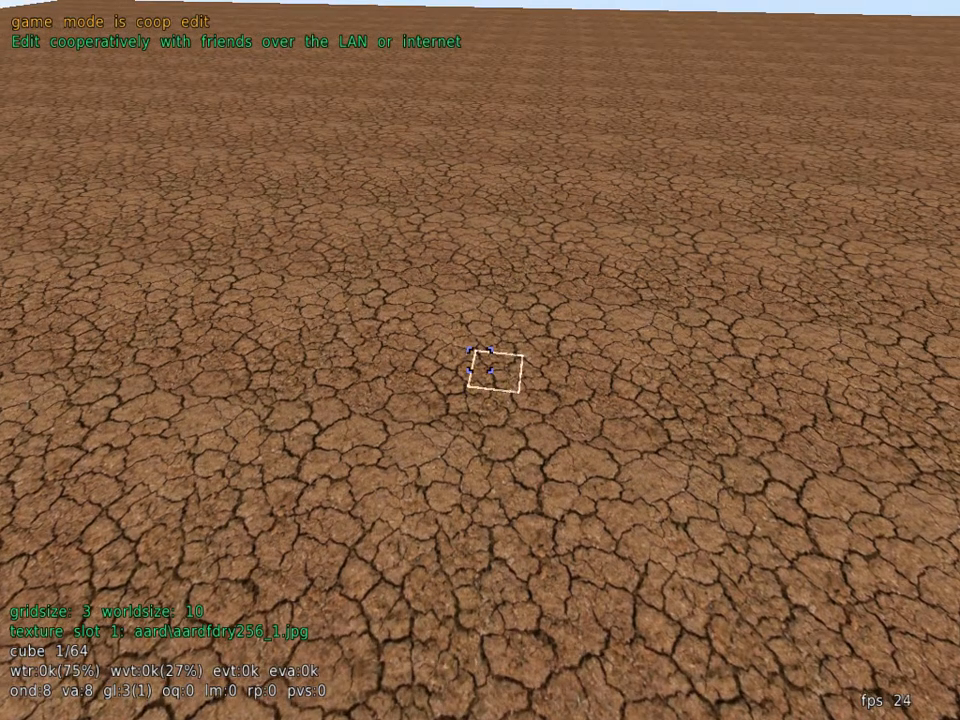
Step: Select a rectangular area of the ground at gridsize 3 and push it down into a deep pit
left_click(480, 360)
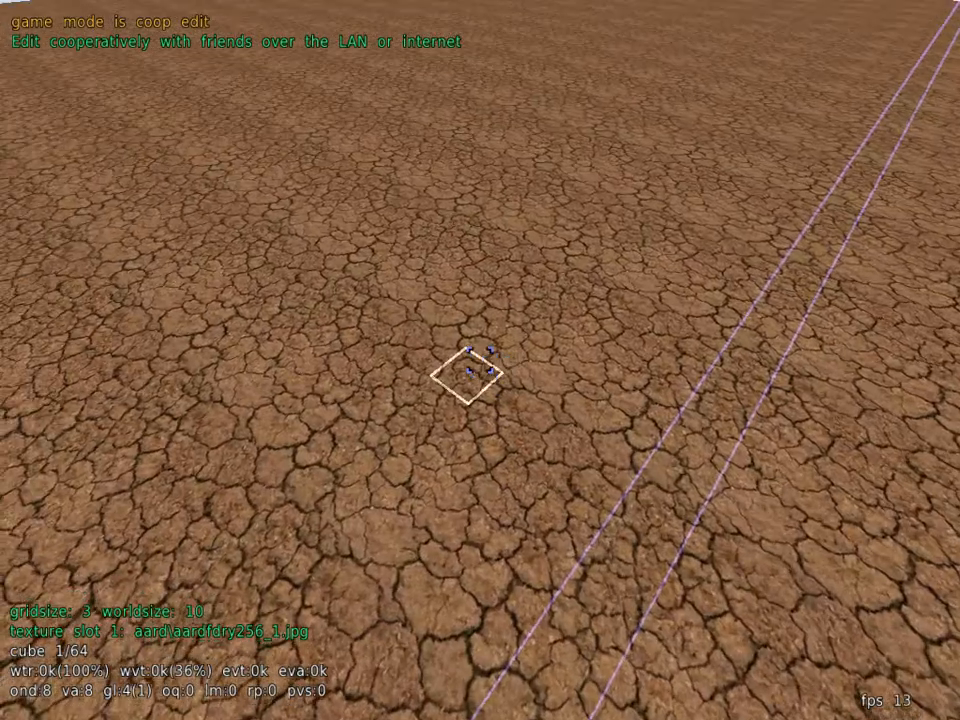
middle_click(480, 360)
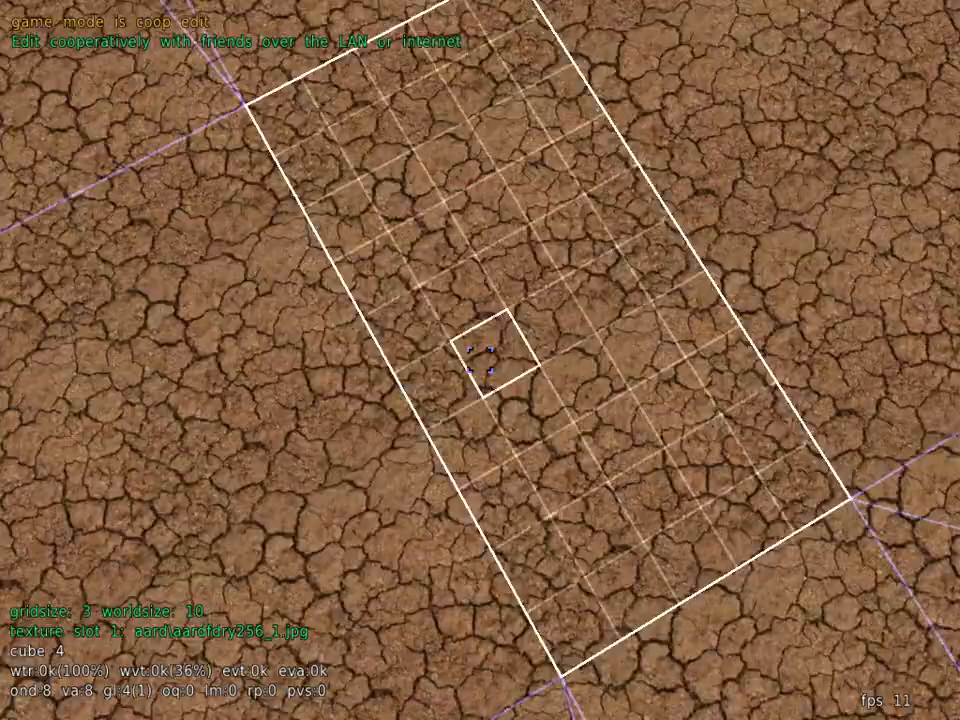
scroll(480, 360, "down", 4)
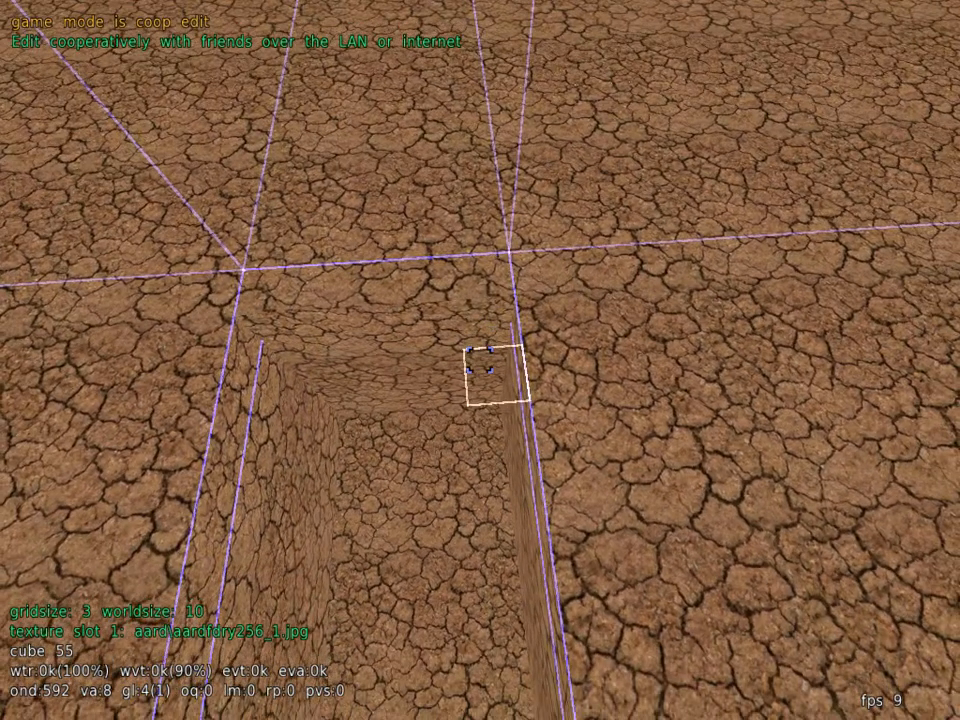
key("s")
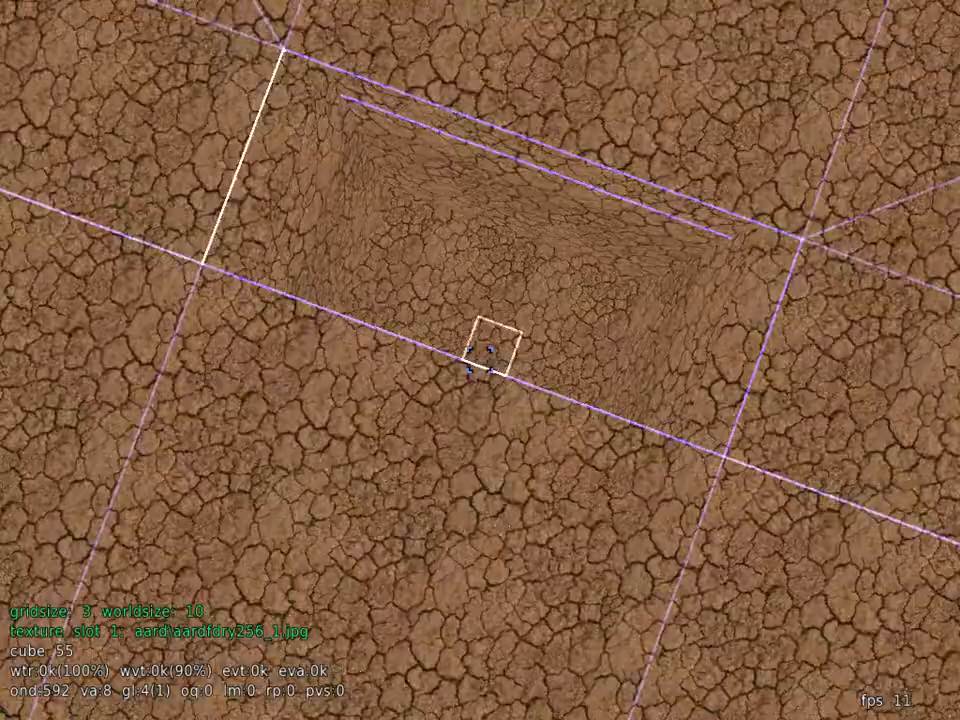
key("w")
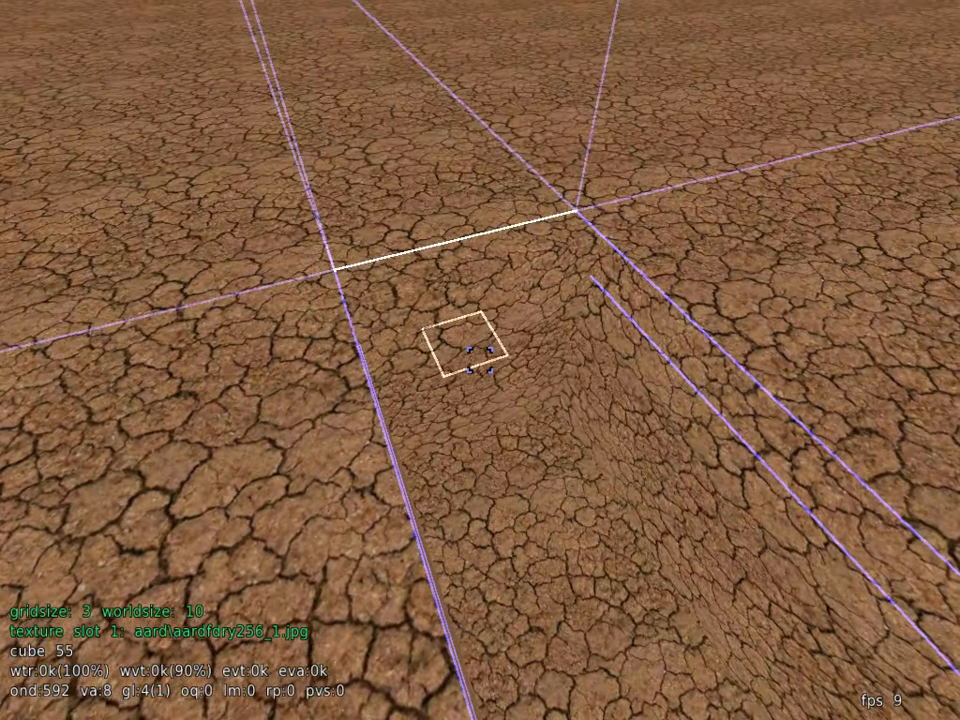
Step: Fill the selected pit with the water material
key("Escape")
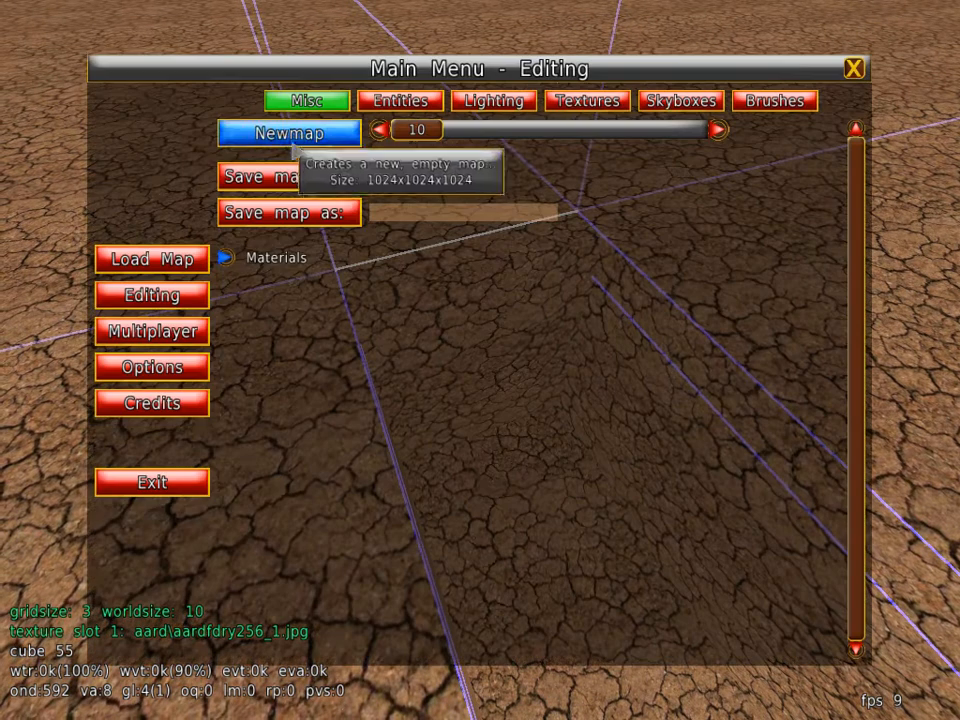
left_click(225, 259)
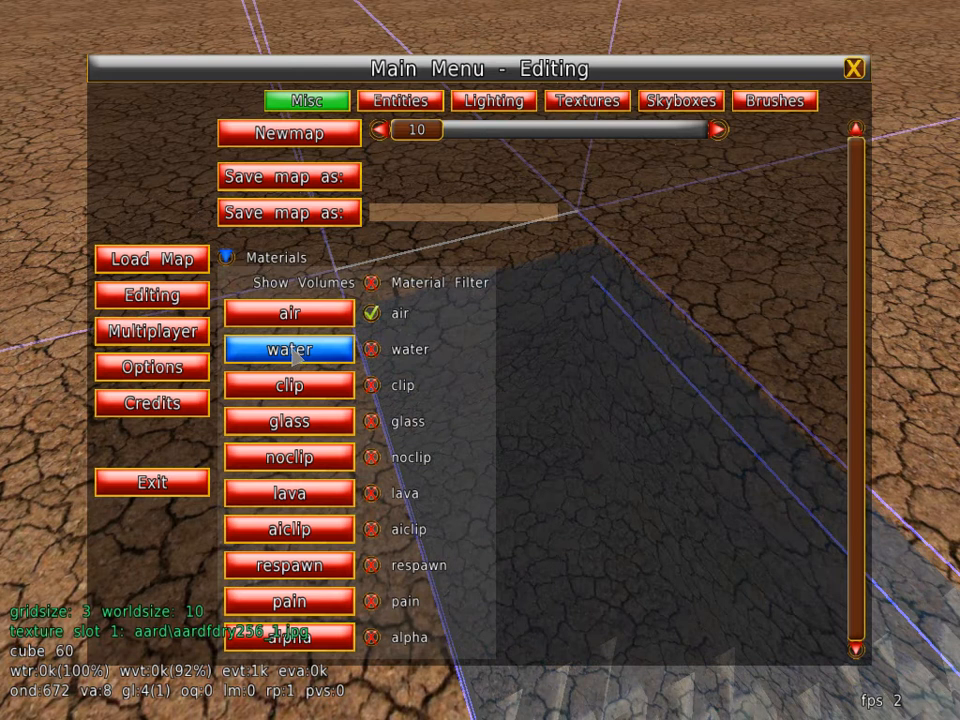
left_click(290, 349)
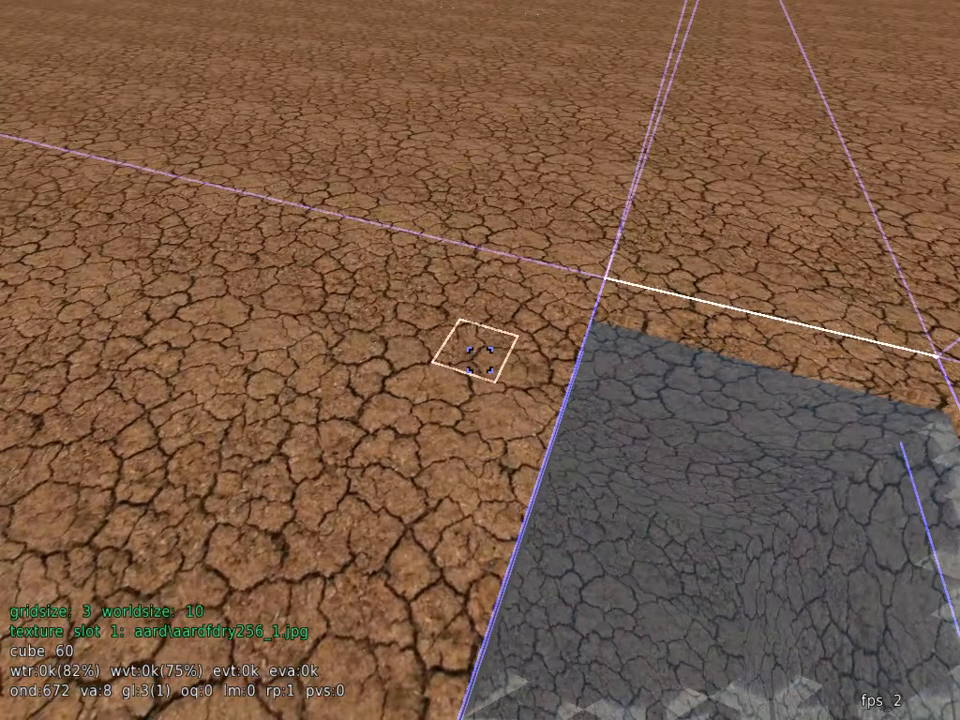
Step: Test the water pool by diving into it in play mode and looking around underwater, and return to edit mode
key("e")
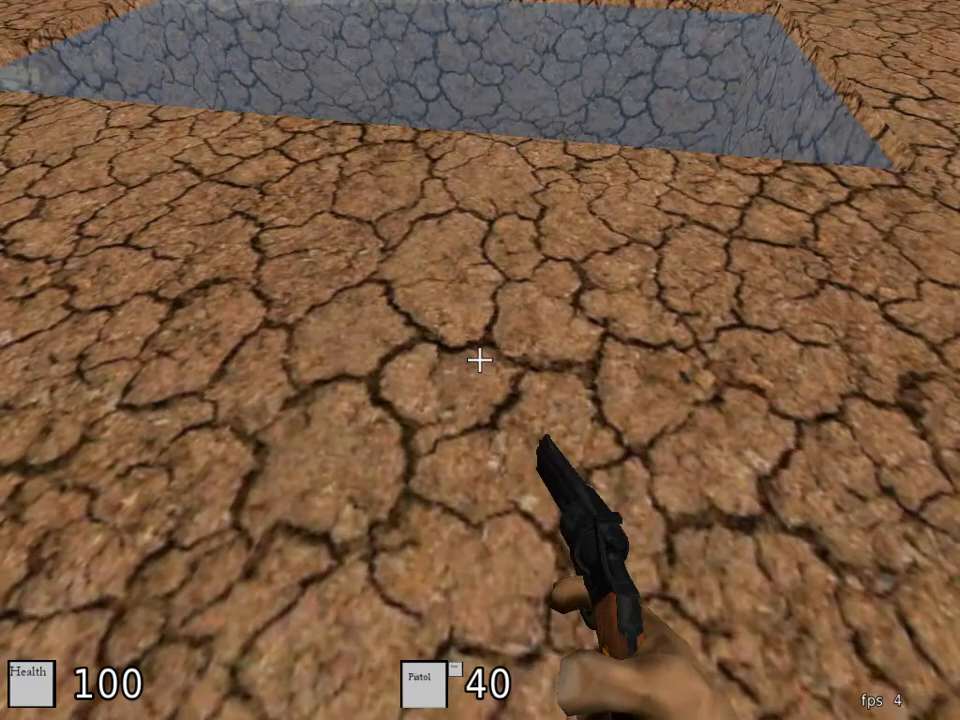
key("w")
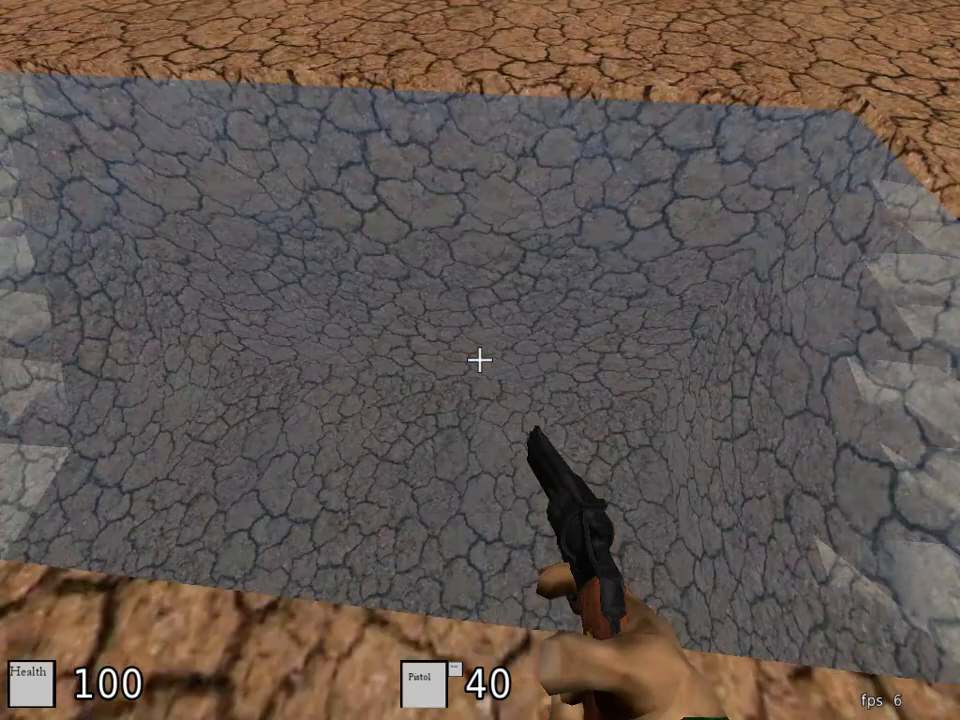
key("w")
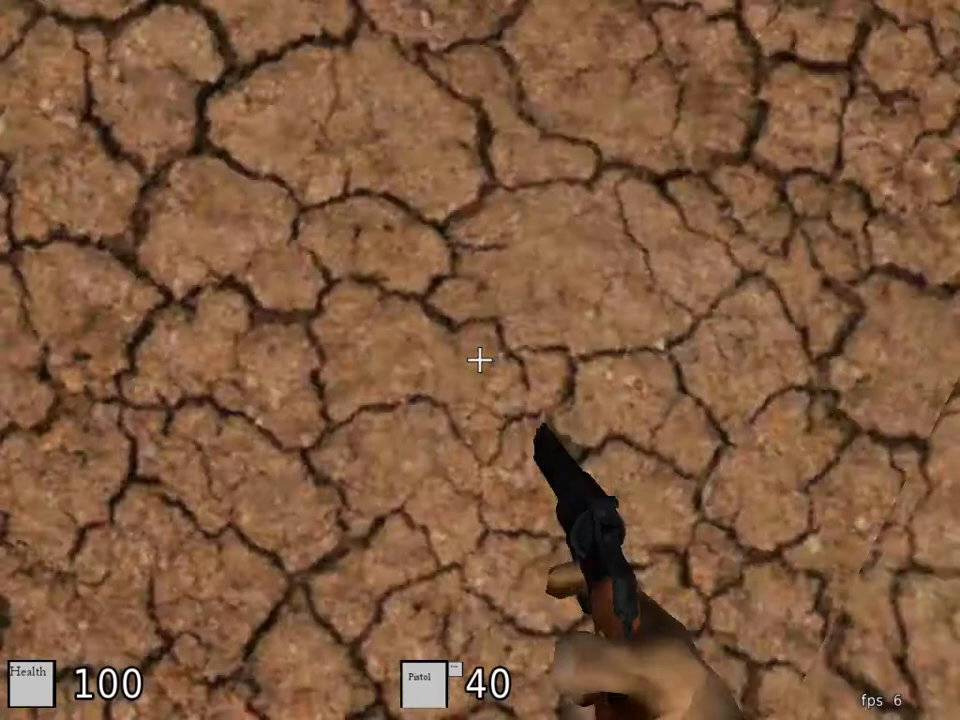
key("w")
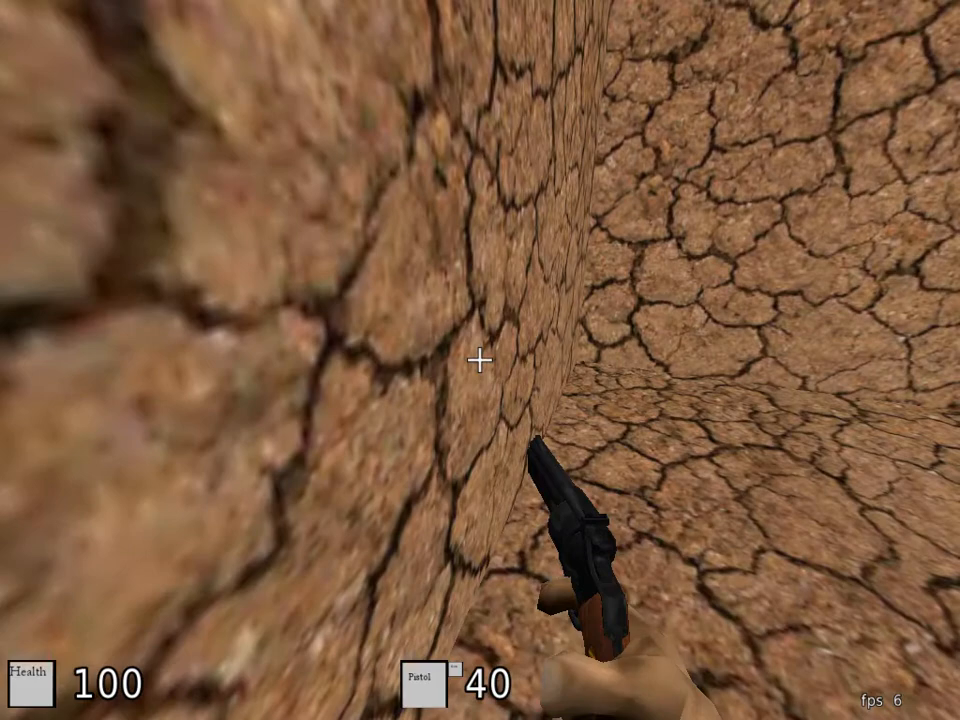
key("w")
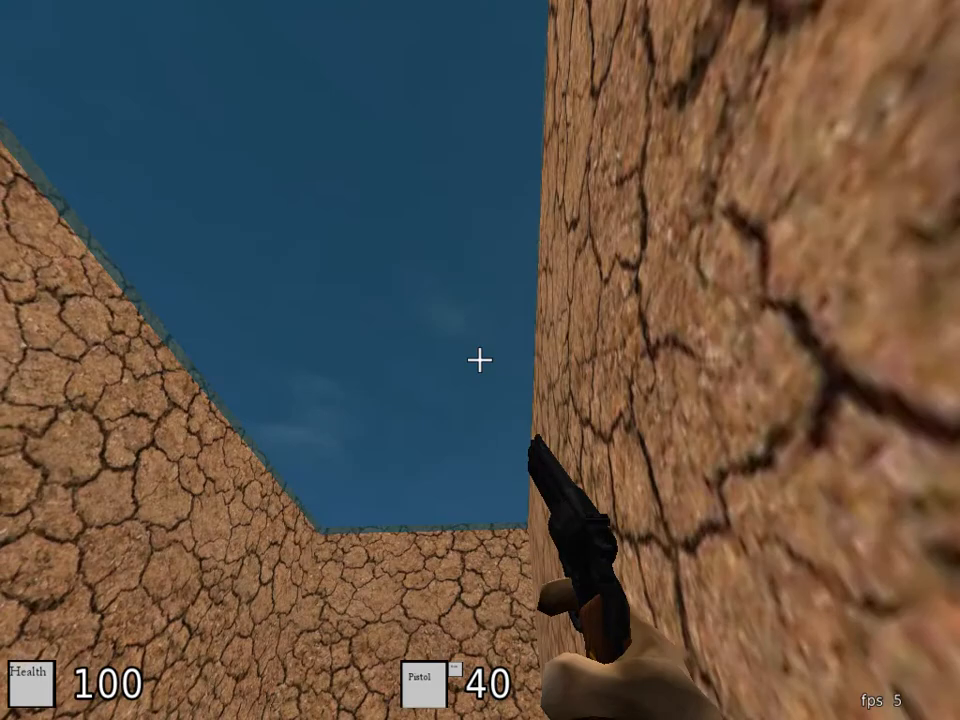
key("w")
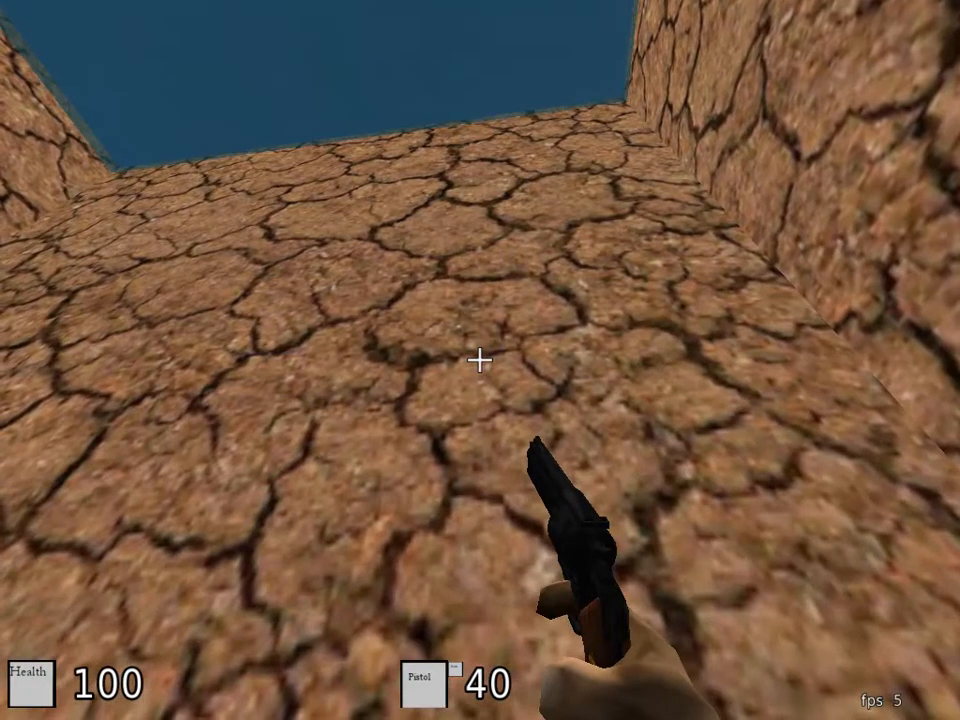
key("e")
Step: Examine the water-filled pit from outside, above and inside
key("s")
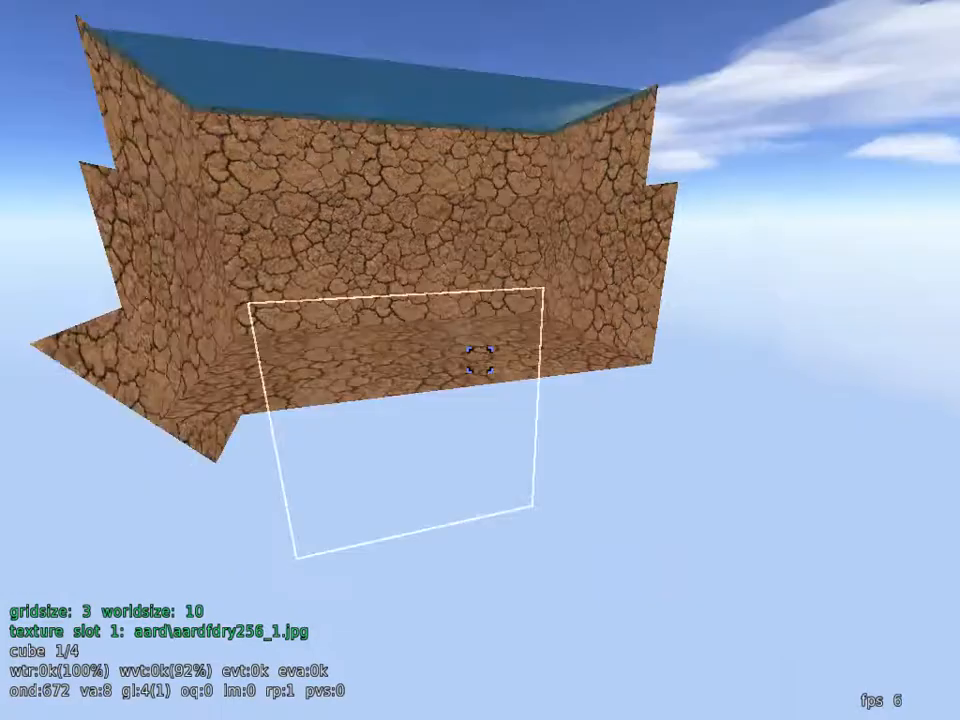
key("w")
key("w")
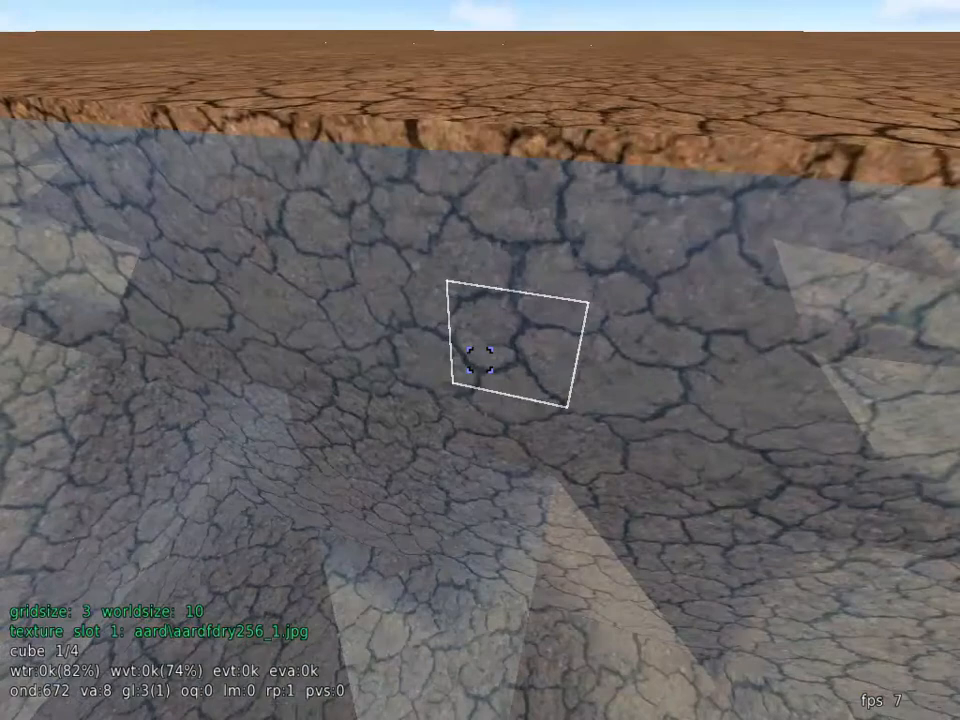
key("s")
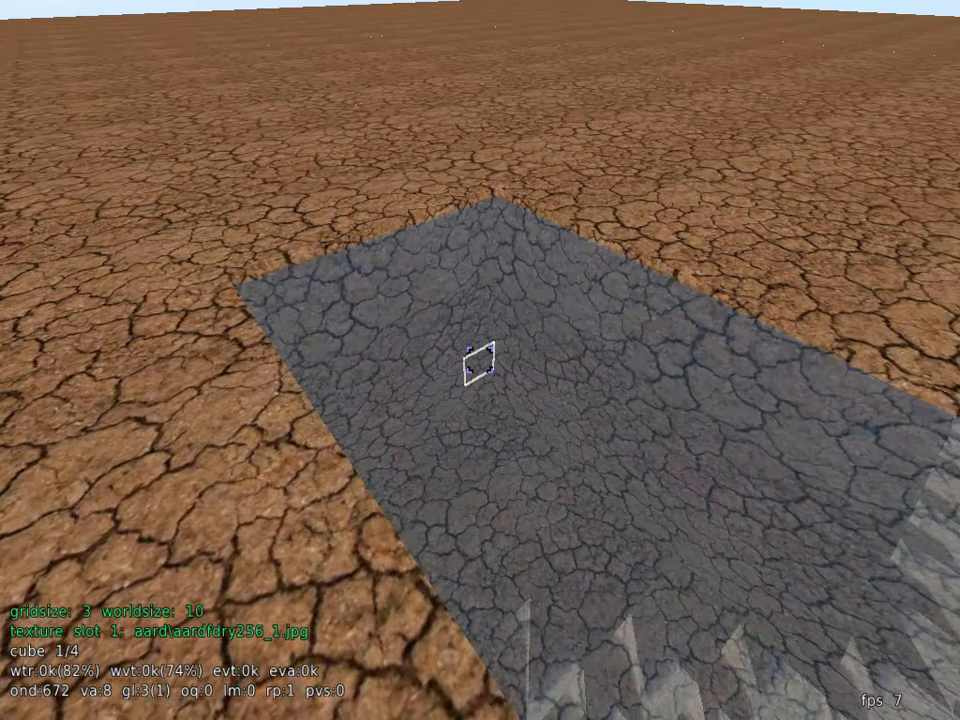
key("w")
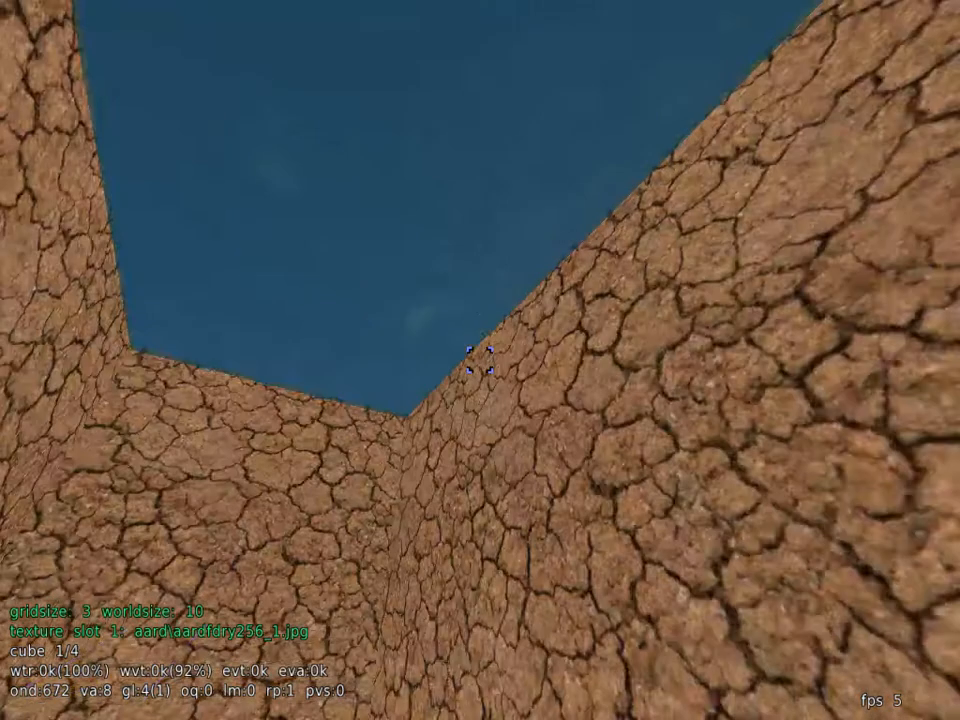
key("w")
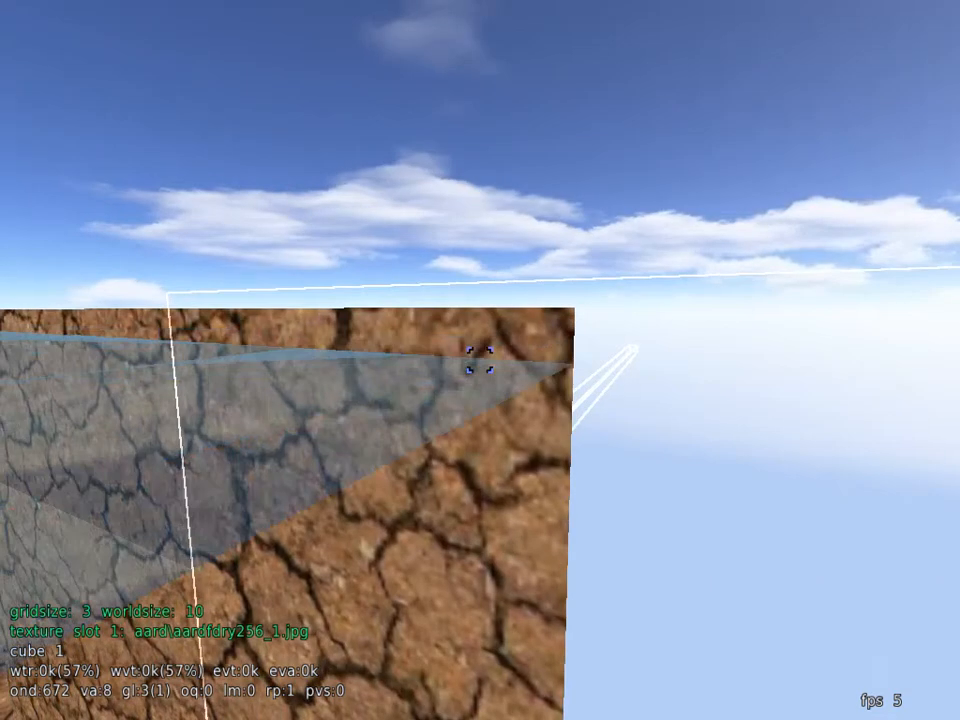
right_click(479, 359)
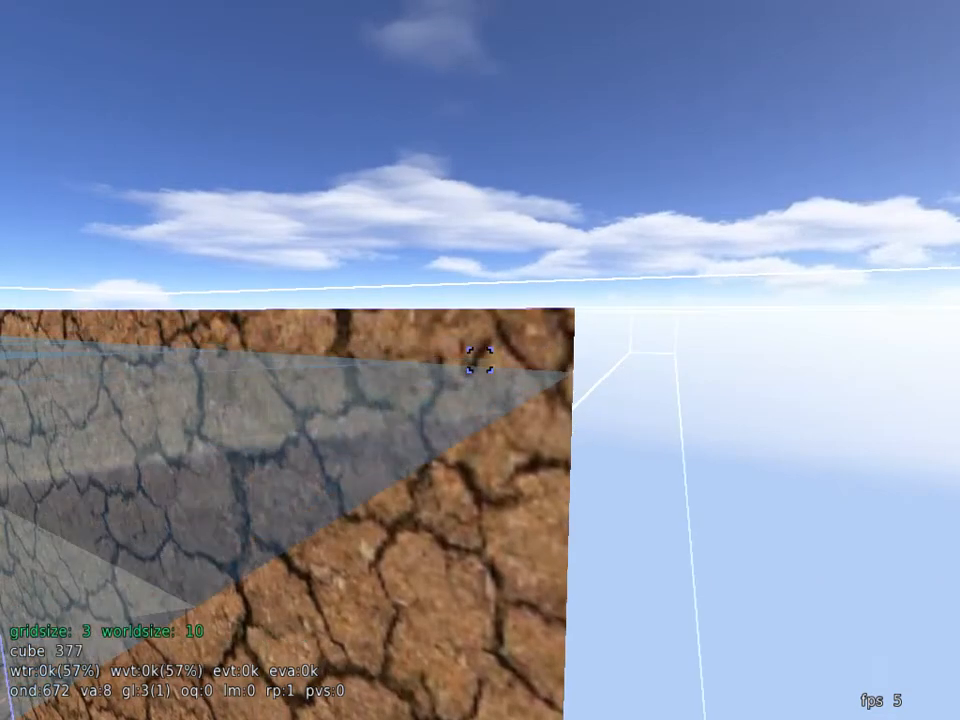
key("s")
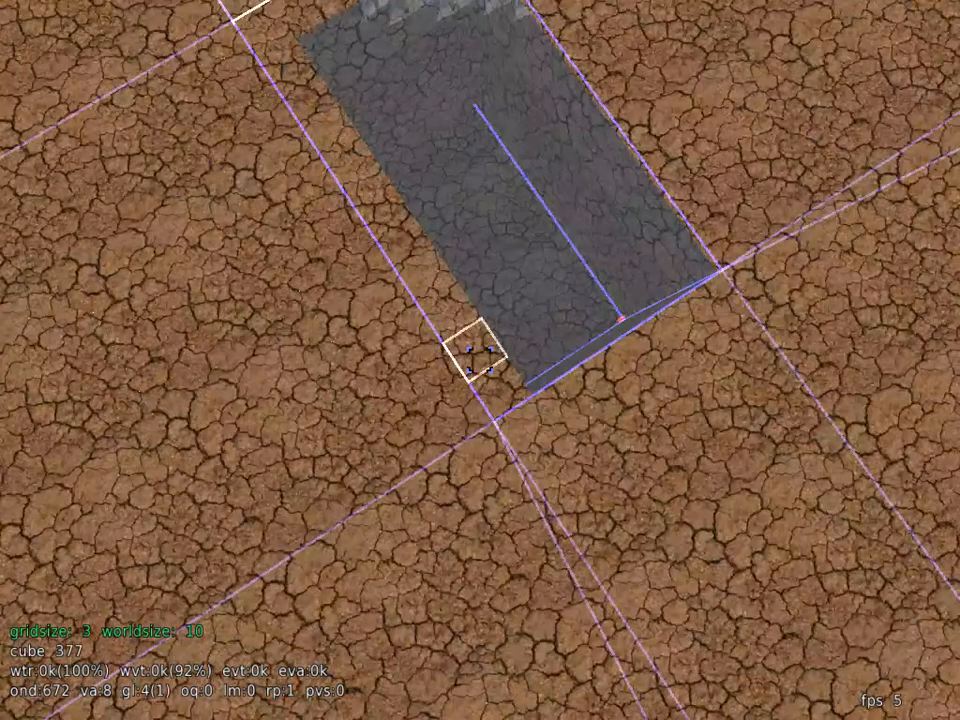
scroll(480, 360, "down", 4)
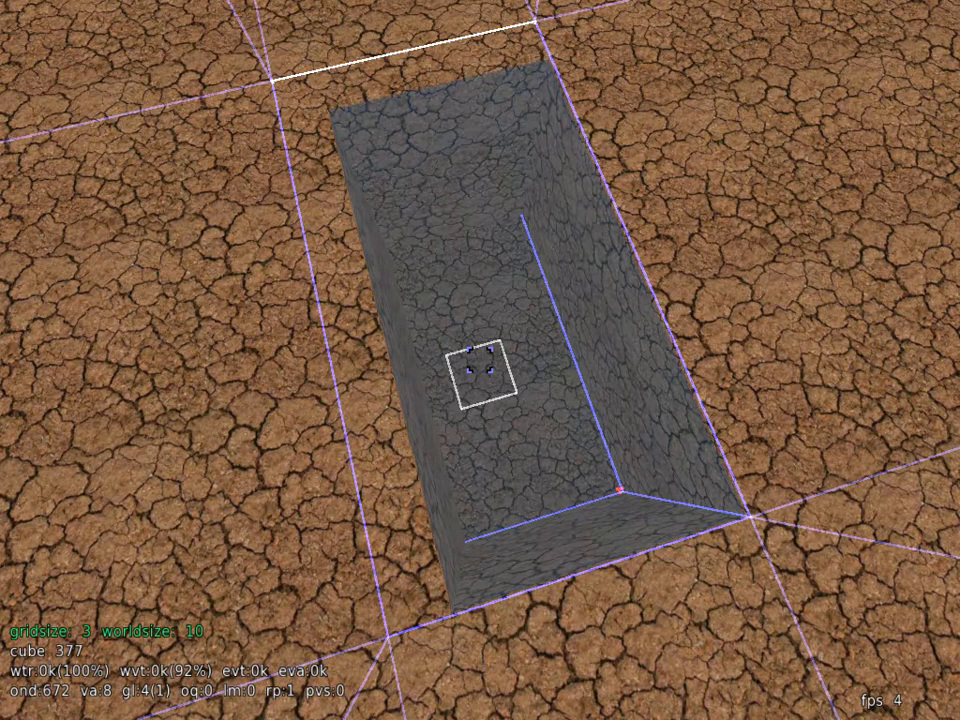
key("w")
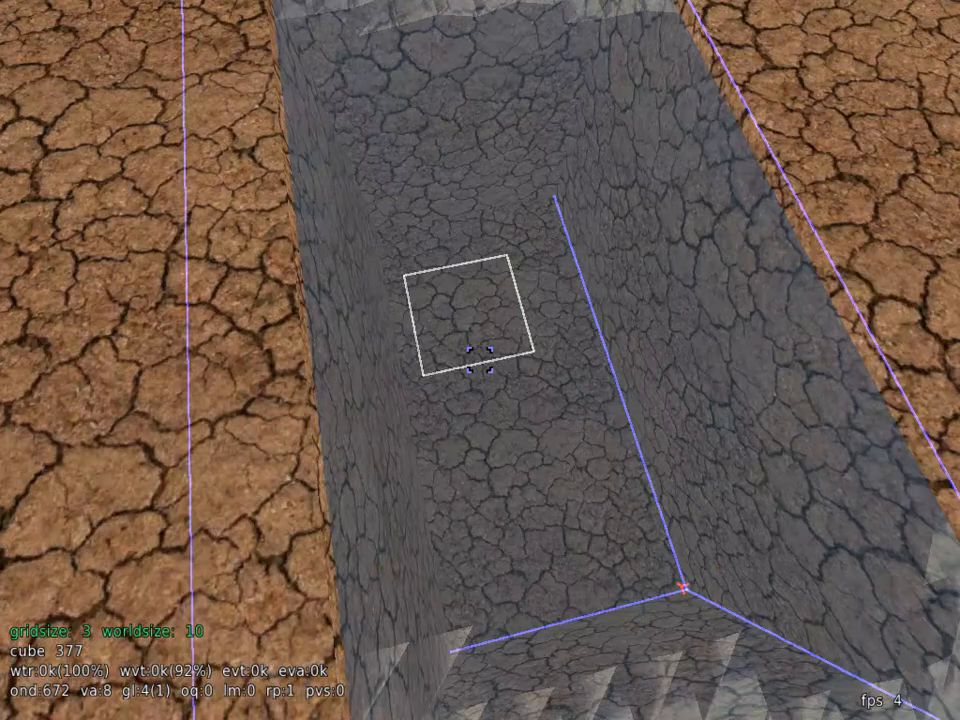
key("w")
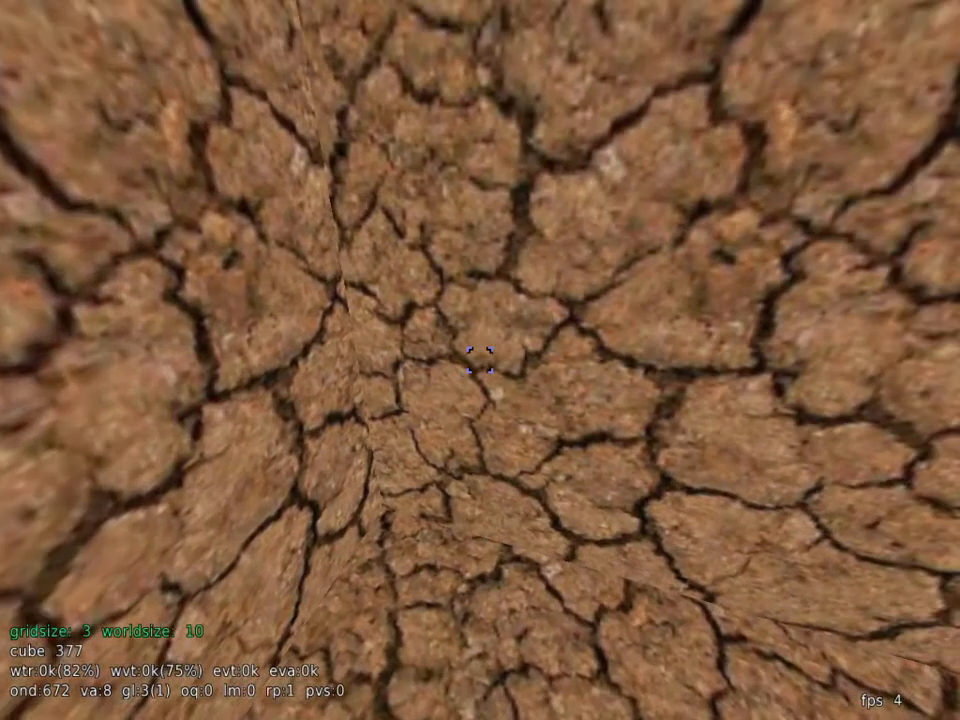
key("space")
Step: Select the interior volume of the pit from a bottom corner cube to an upper corner cube, and examine the pool from above
key("s")
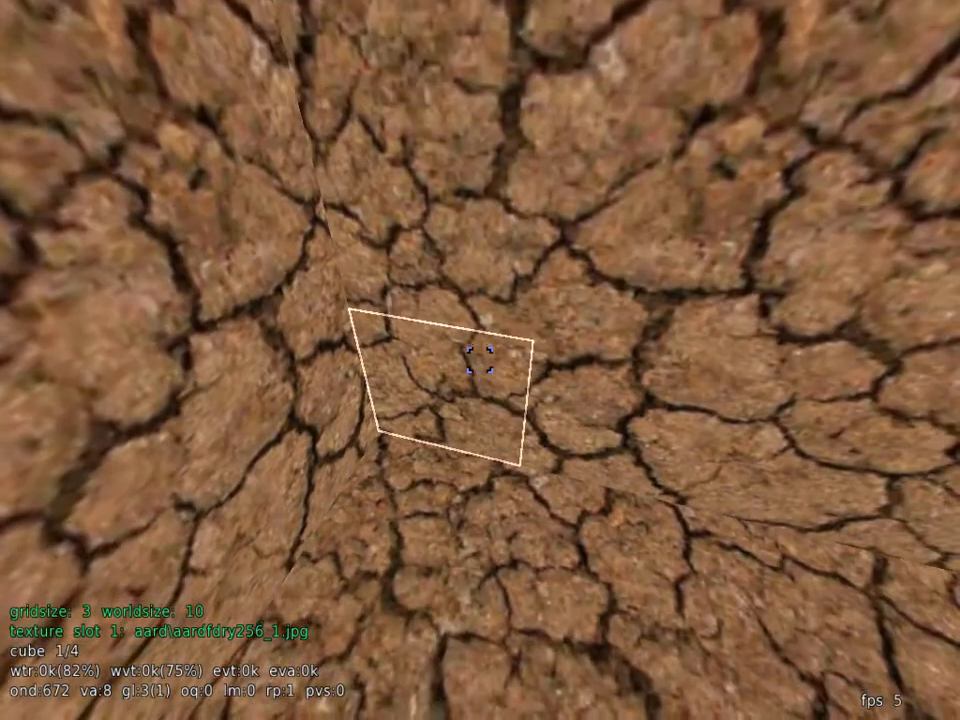
left_click(480, 360)
key("s")
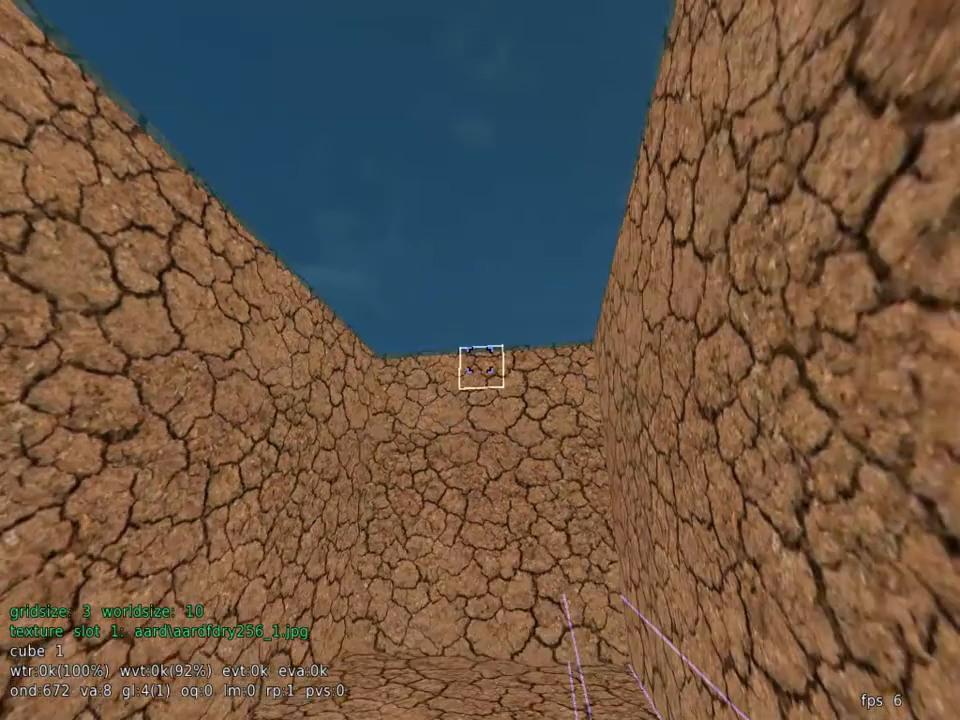
key("w")
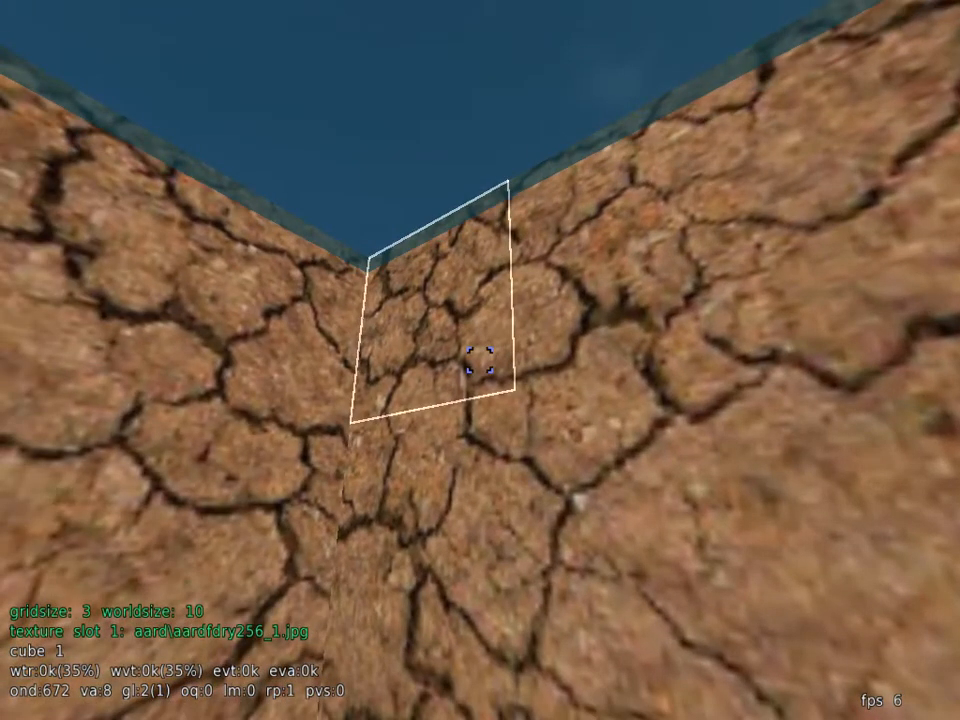
middle_click(480, 360)
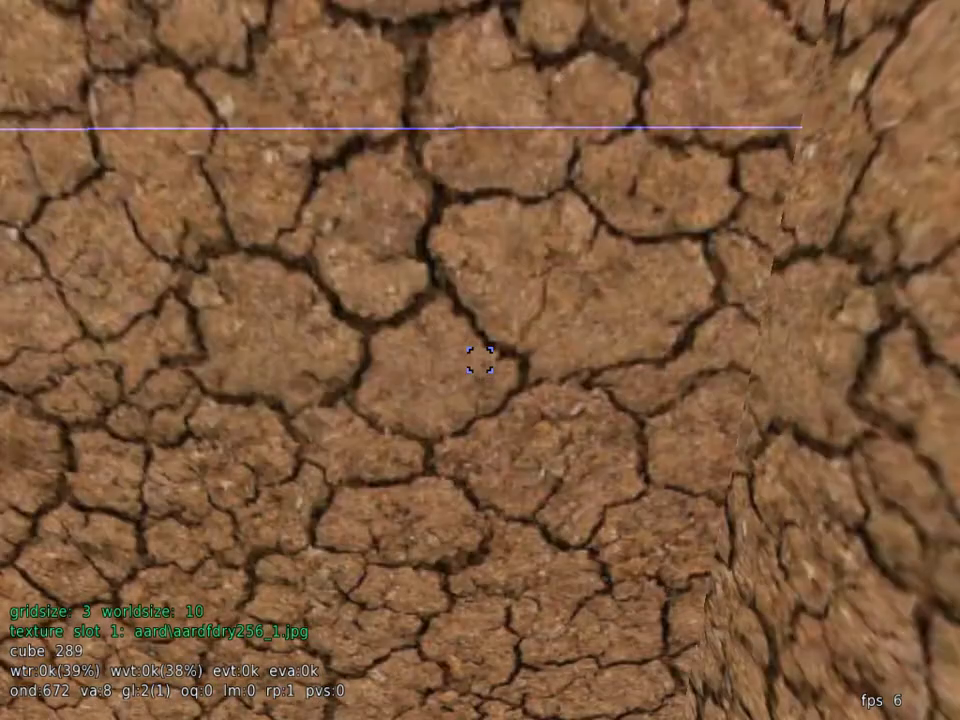
key("s")
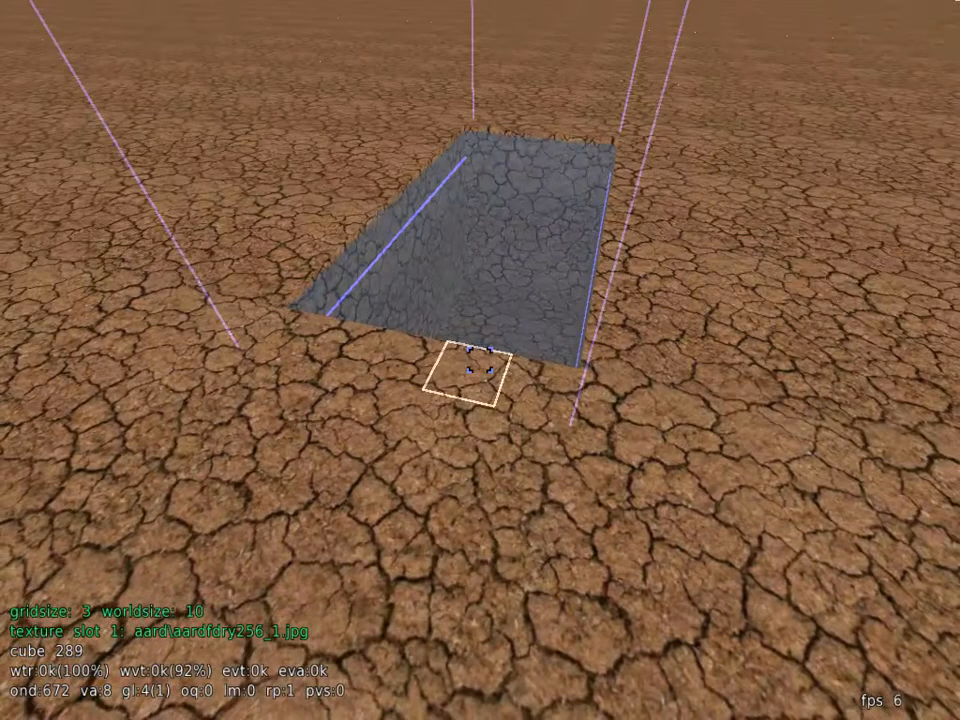
key("w")
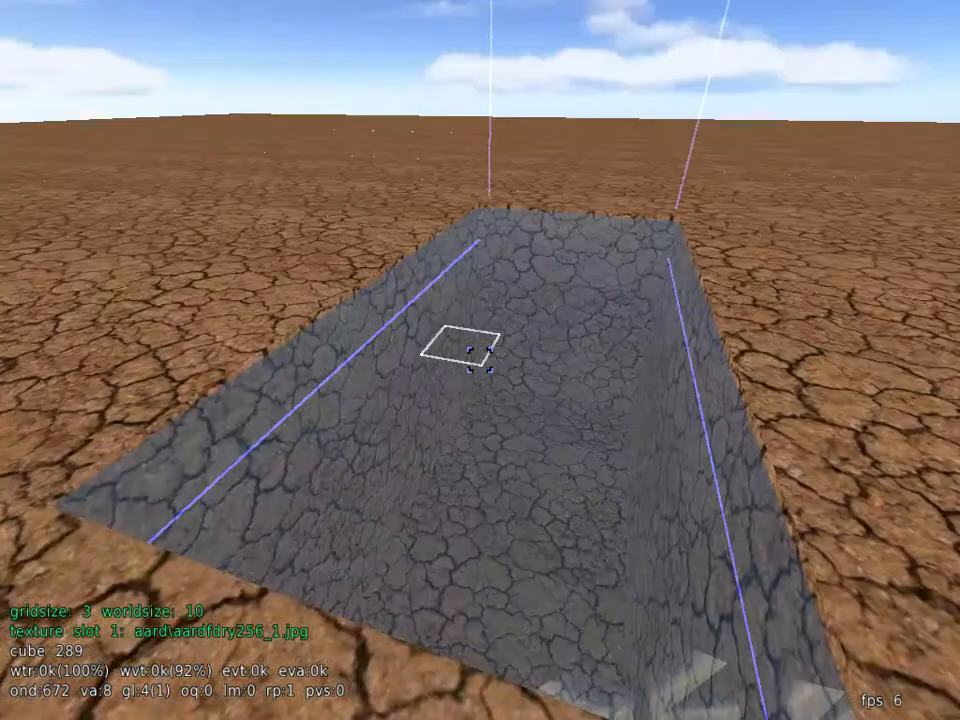
key("s")
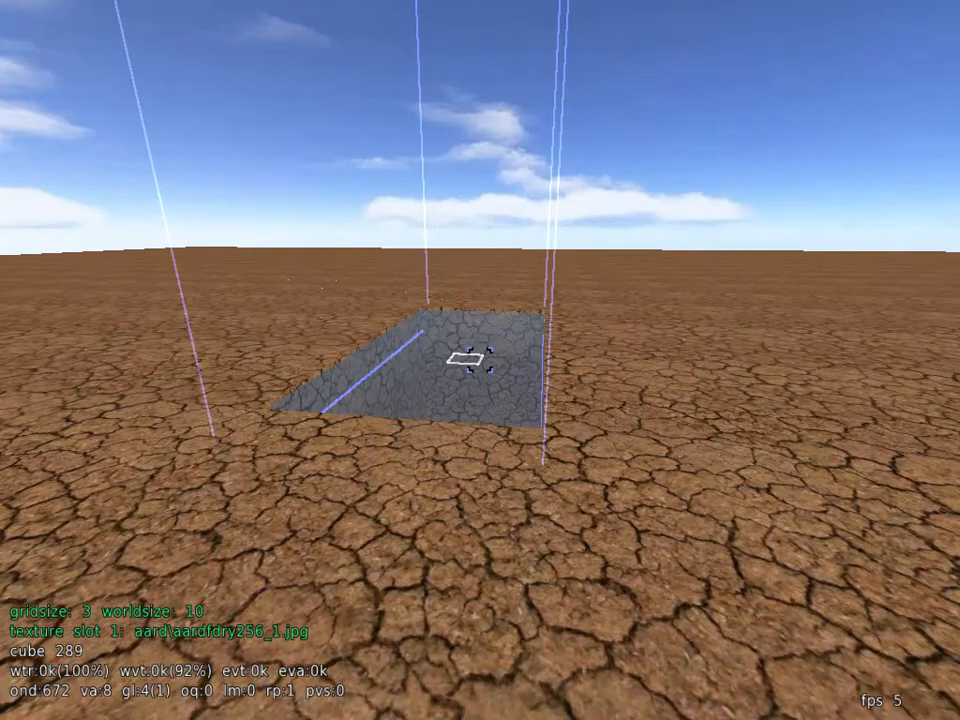
key("w")
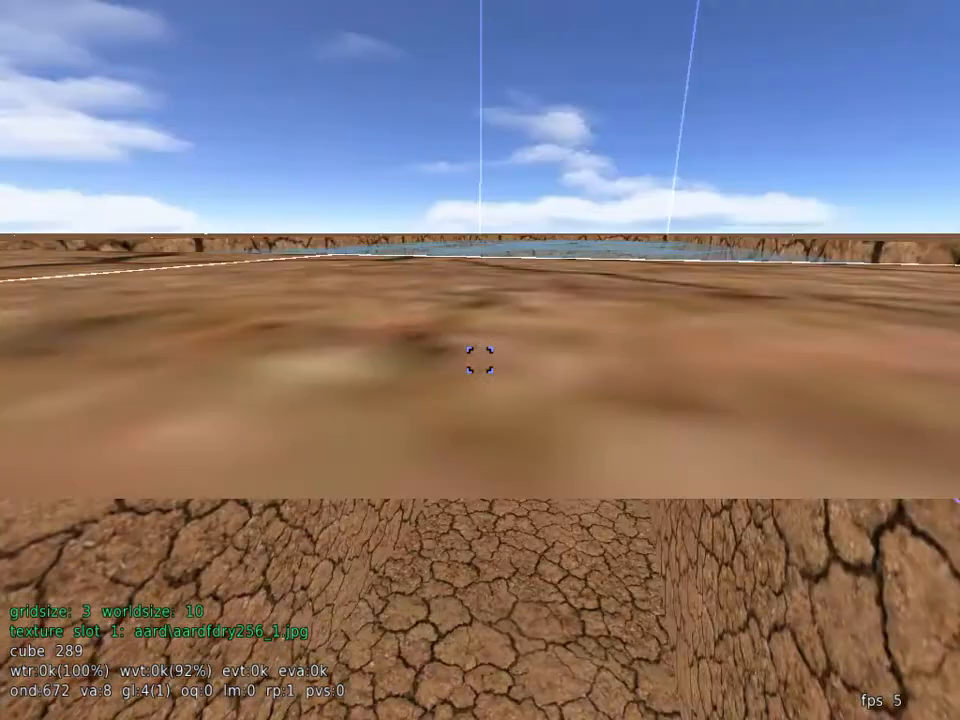
key("w")
key("s")
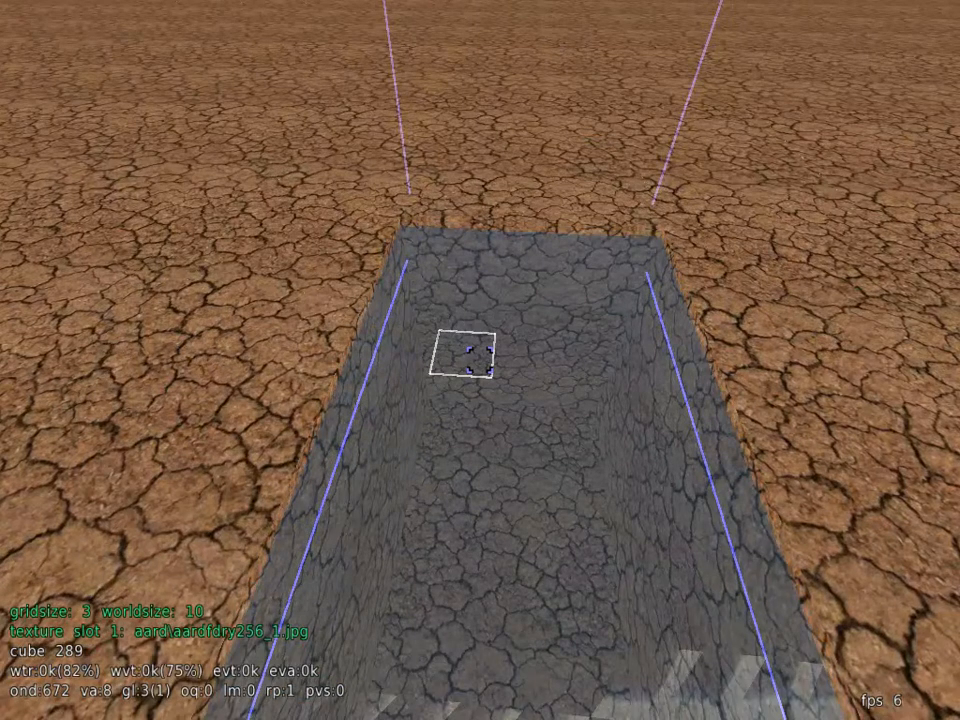
Step: Try filling the selected volume with water, toggling the material filter to water and back to air
key("Escape")
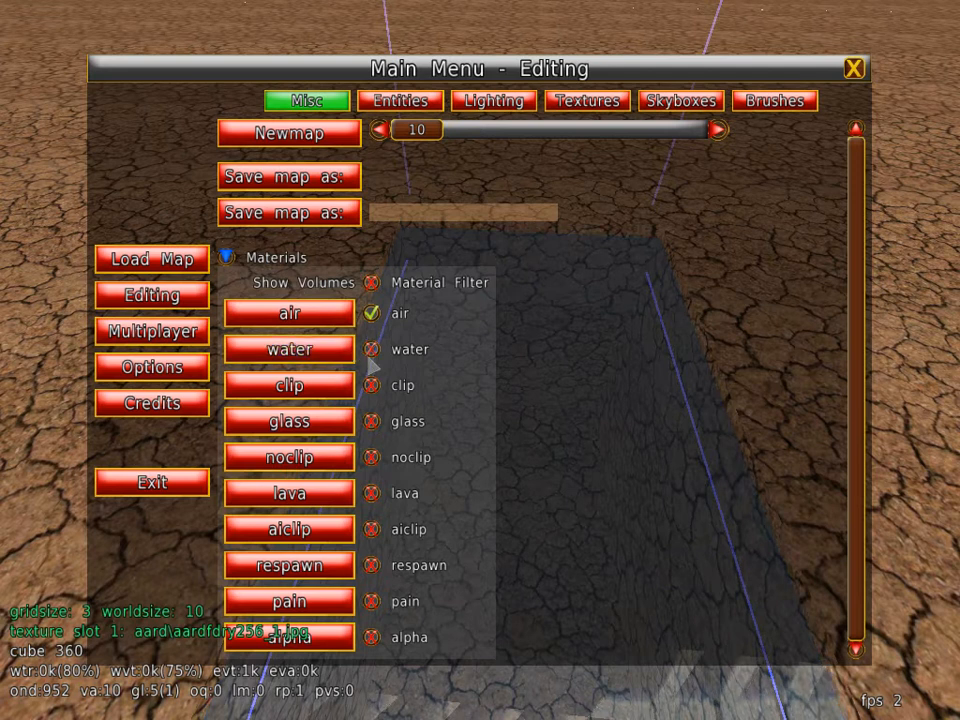
left_click(372, 354)
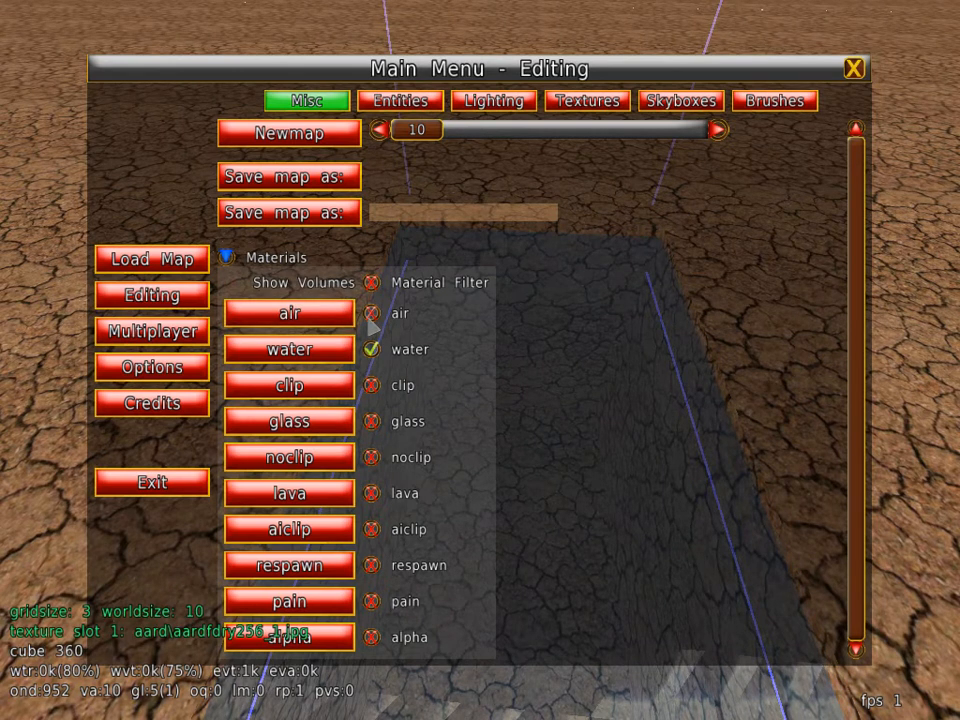
left_click(371, 314)
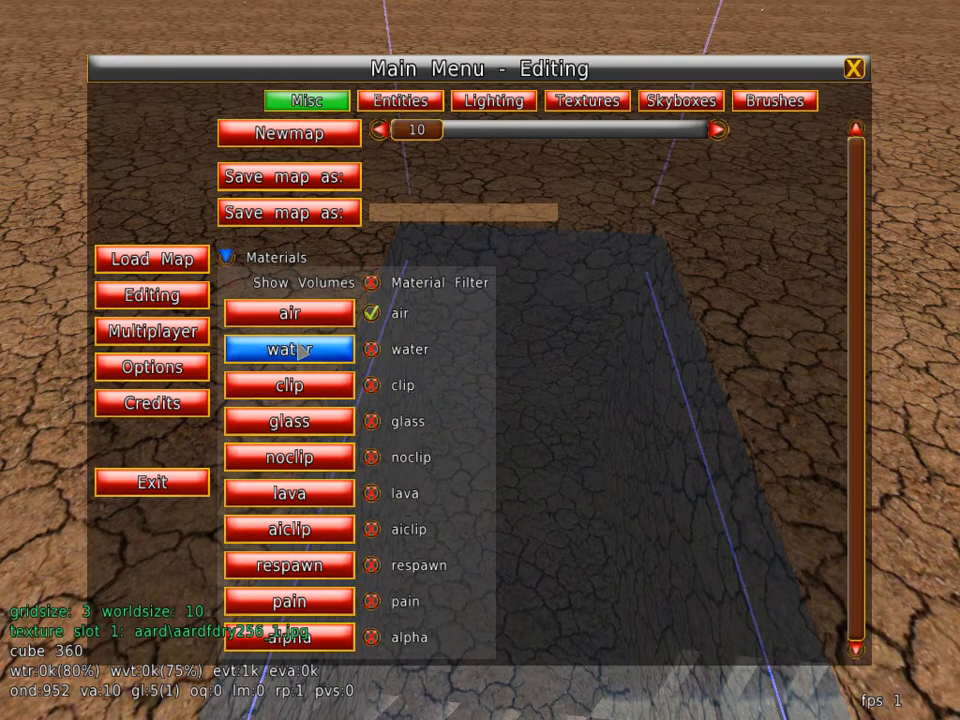
key("Escape")
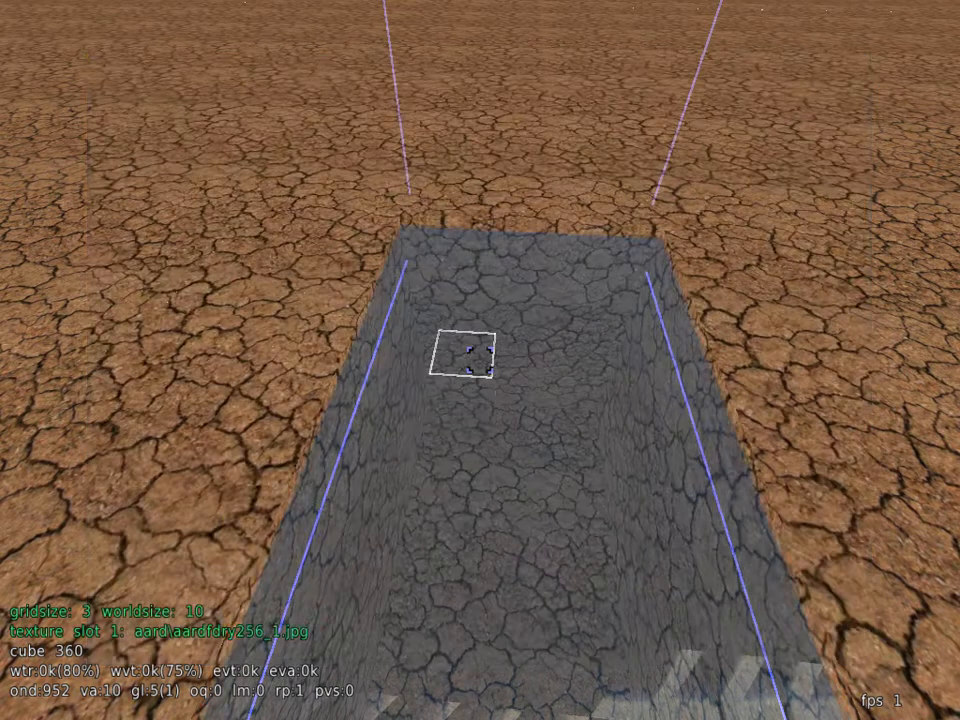
Step: Undo the last two water fills in the pit
key("w")
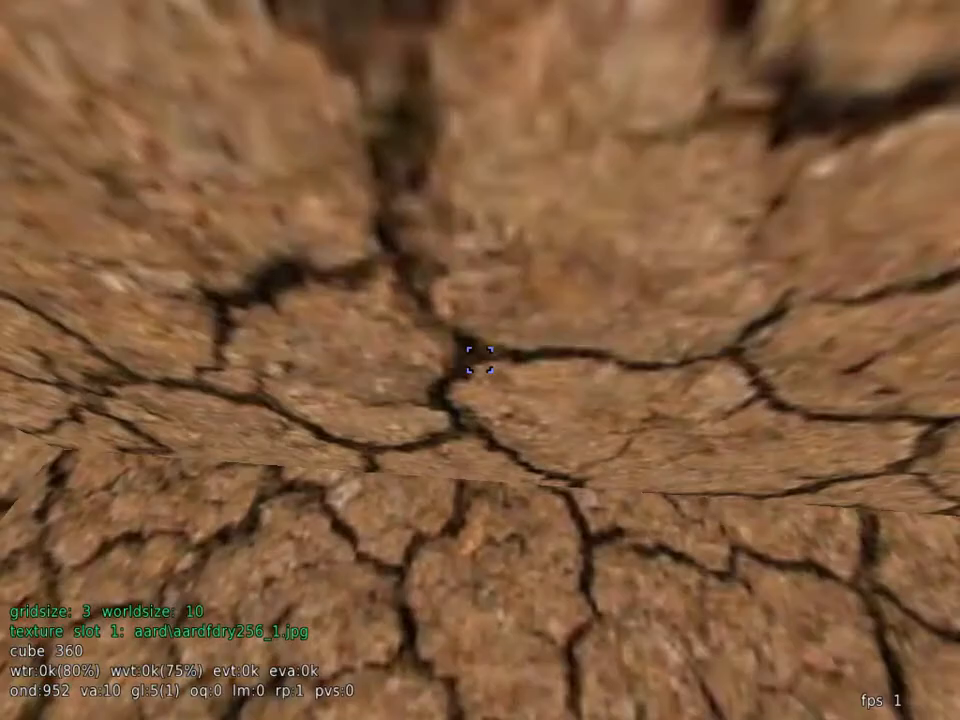
key("s")
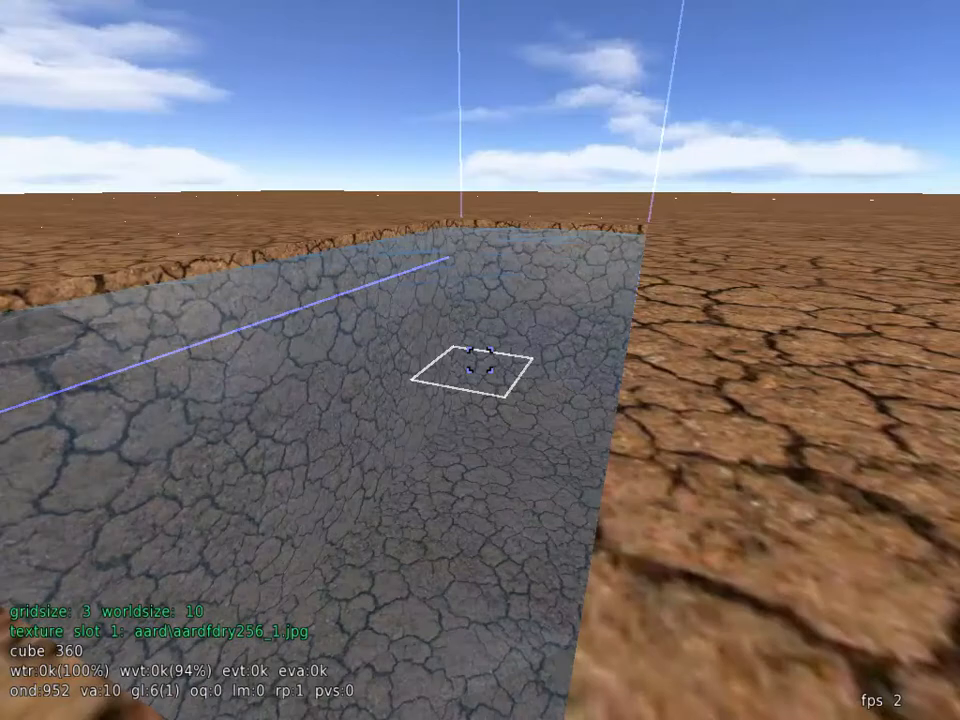
key("w")
key("s")
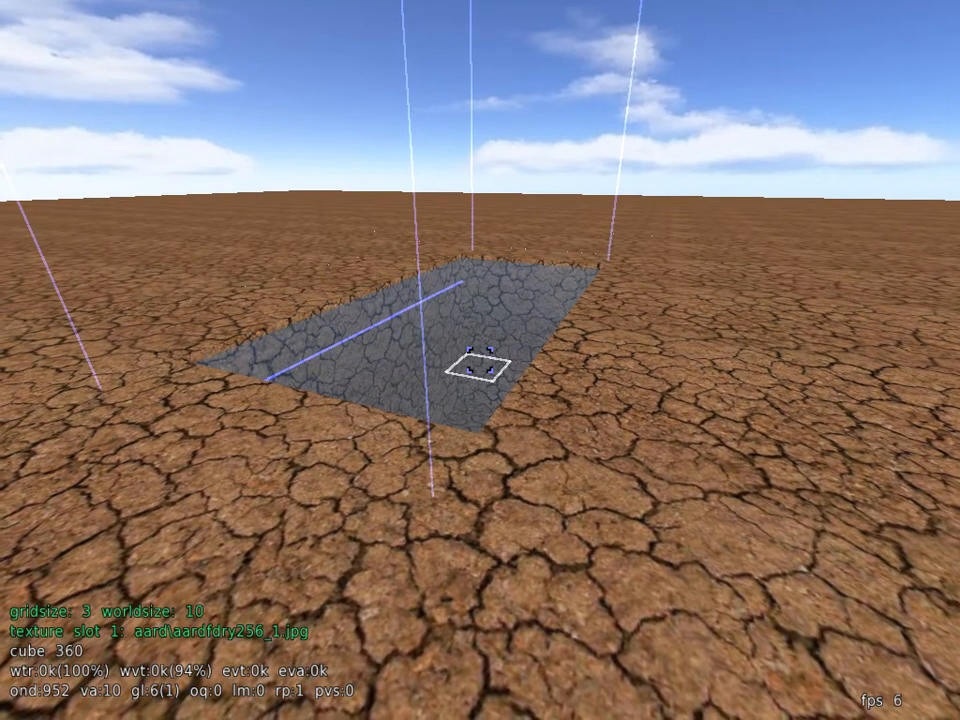
key("z")
key("z")
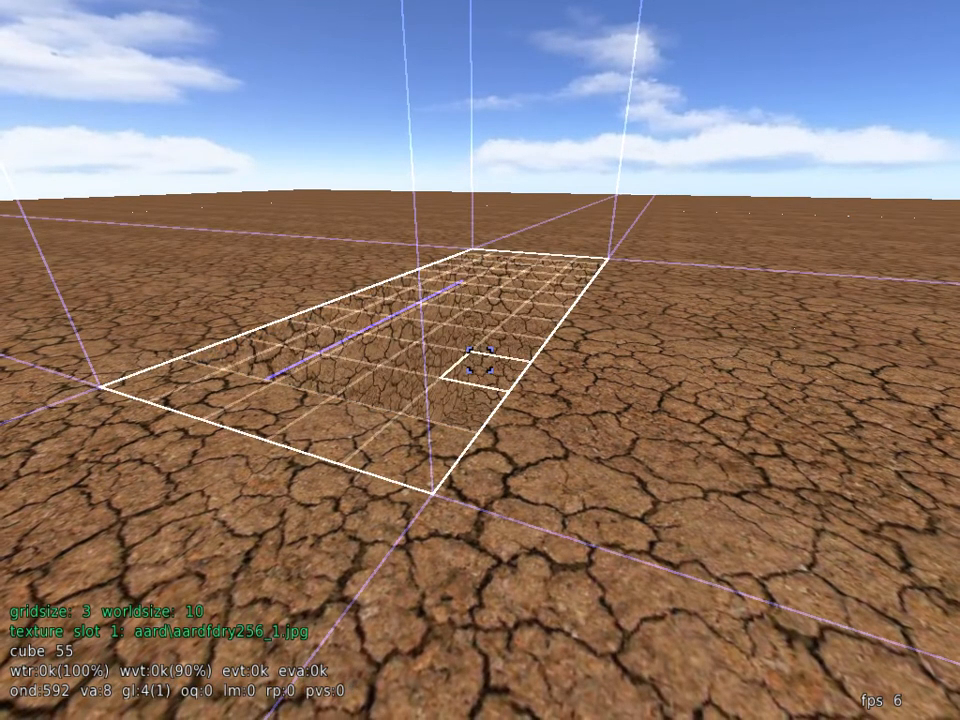
Step: Select the empty pit's volume at gridsize 3, from a cube in a bottom corner to one at an upper corner
key("w")
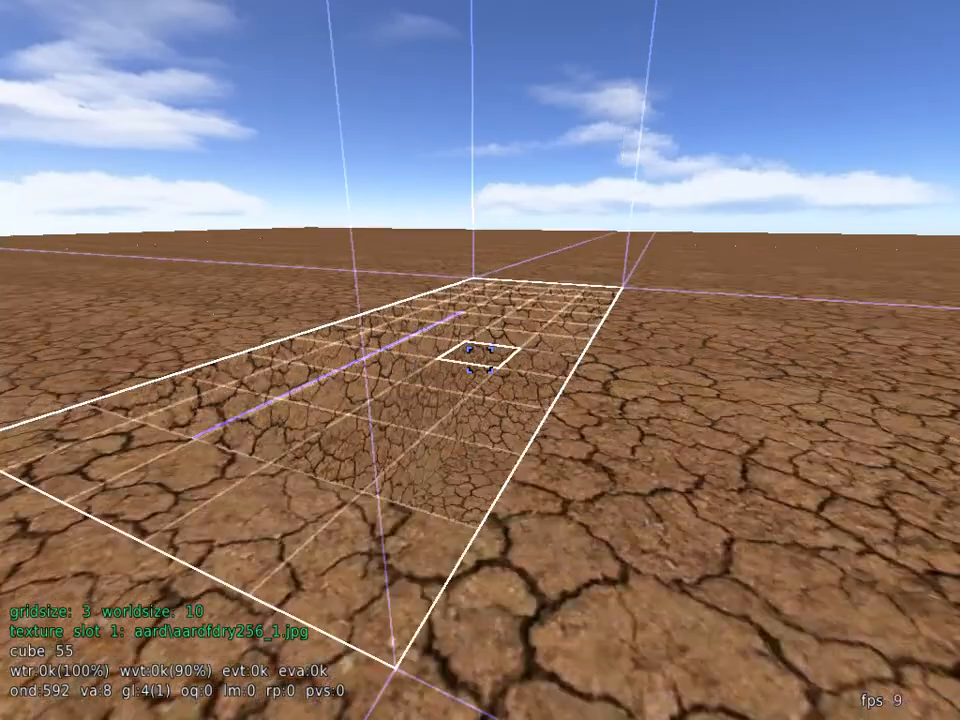
key("w")
key("space")
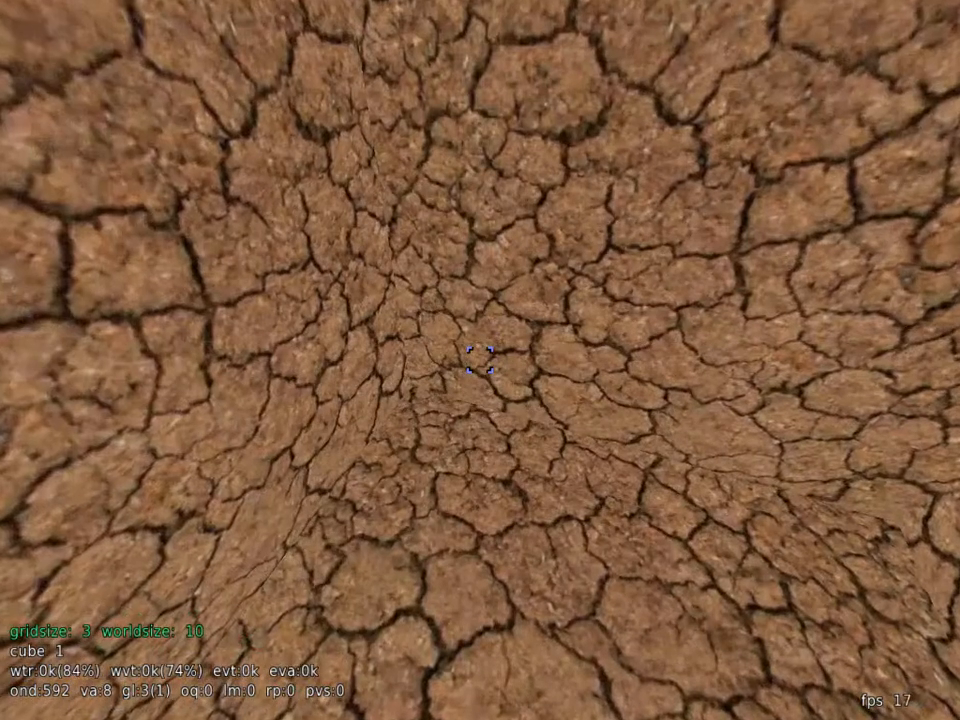
left_click(479, 360)
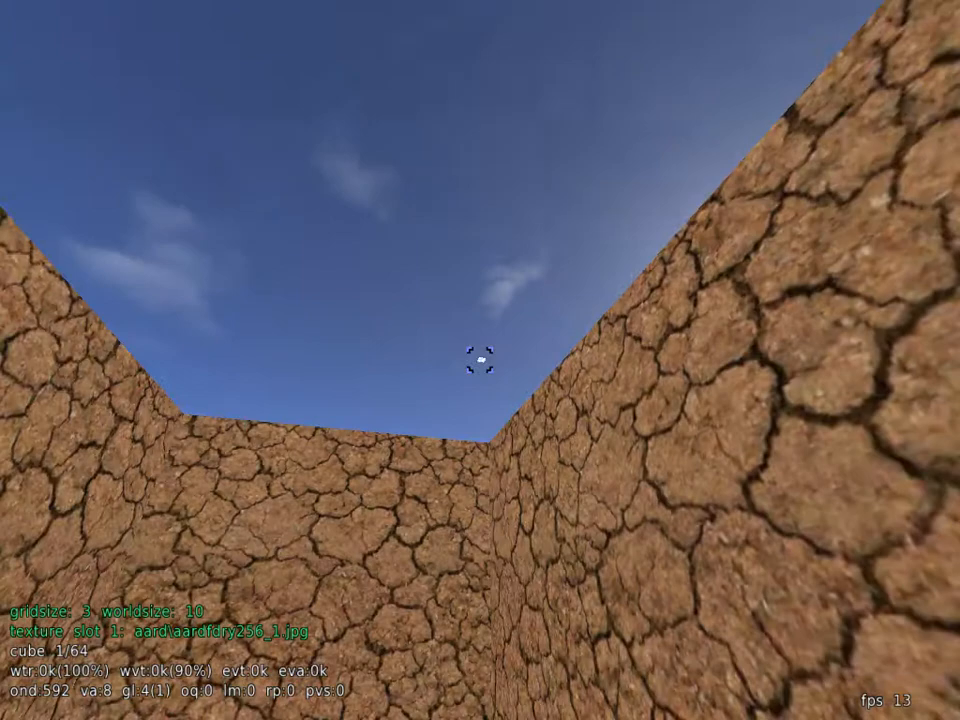
key("w")
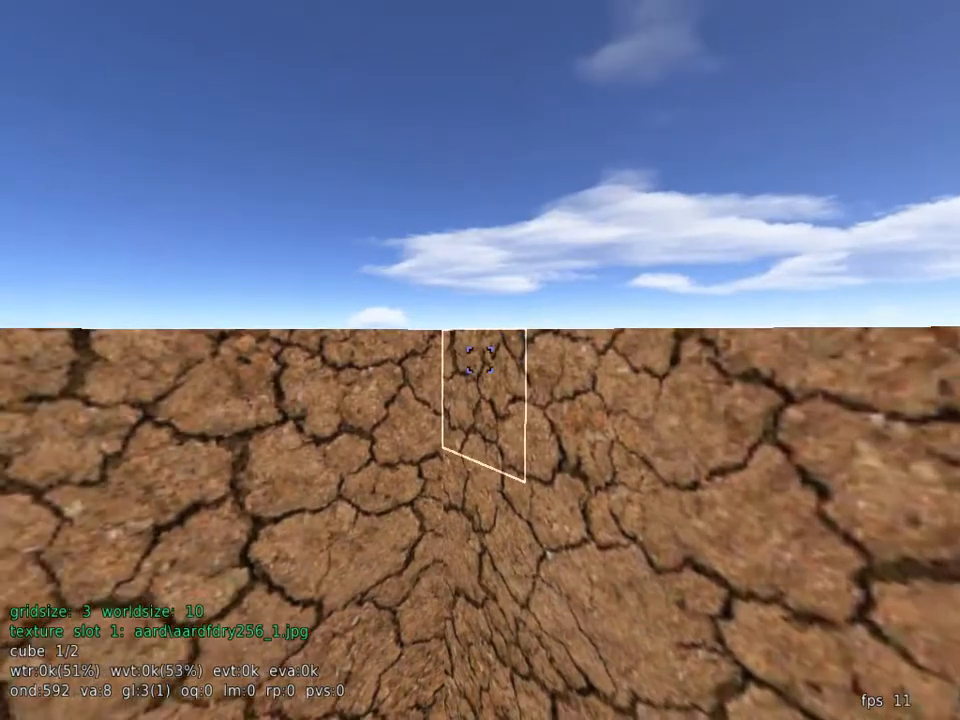
middle_click(480, 360)
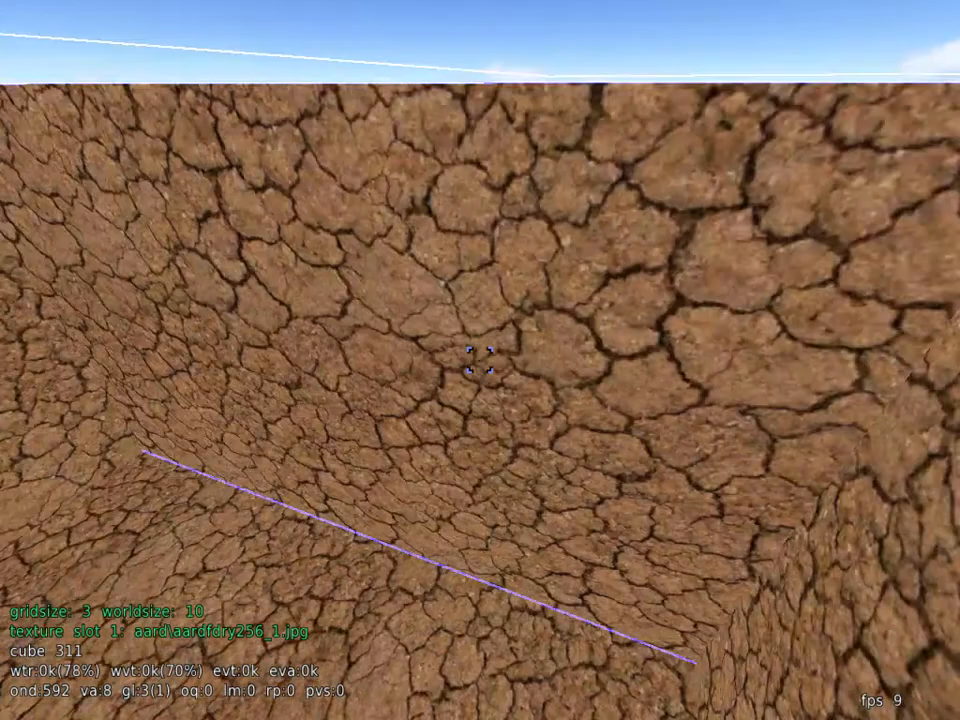
key("s")
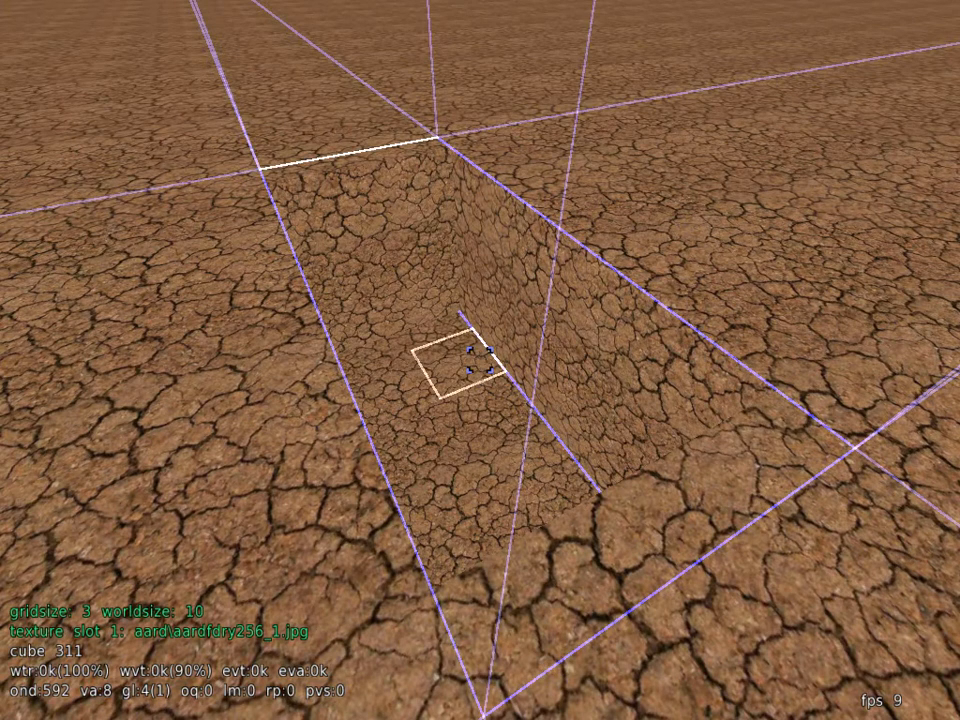
Step: Fill the selected pit volume with the water material, keeping the material filter on air
key("Escape")
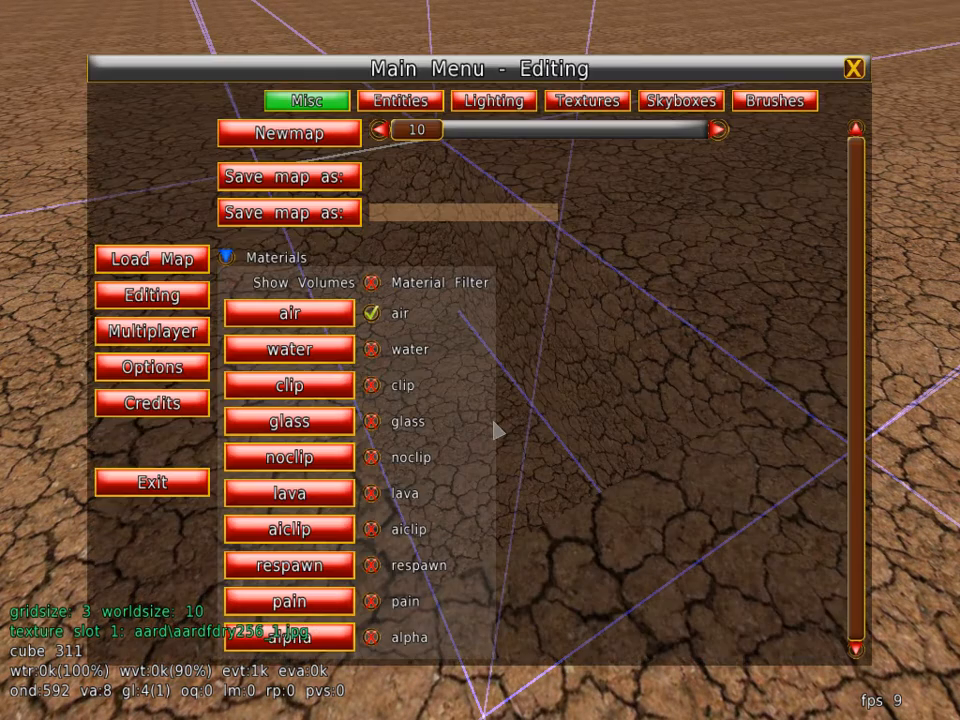
left_click(256, 355)
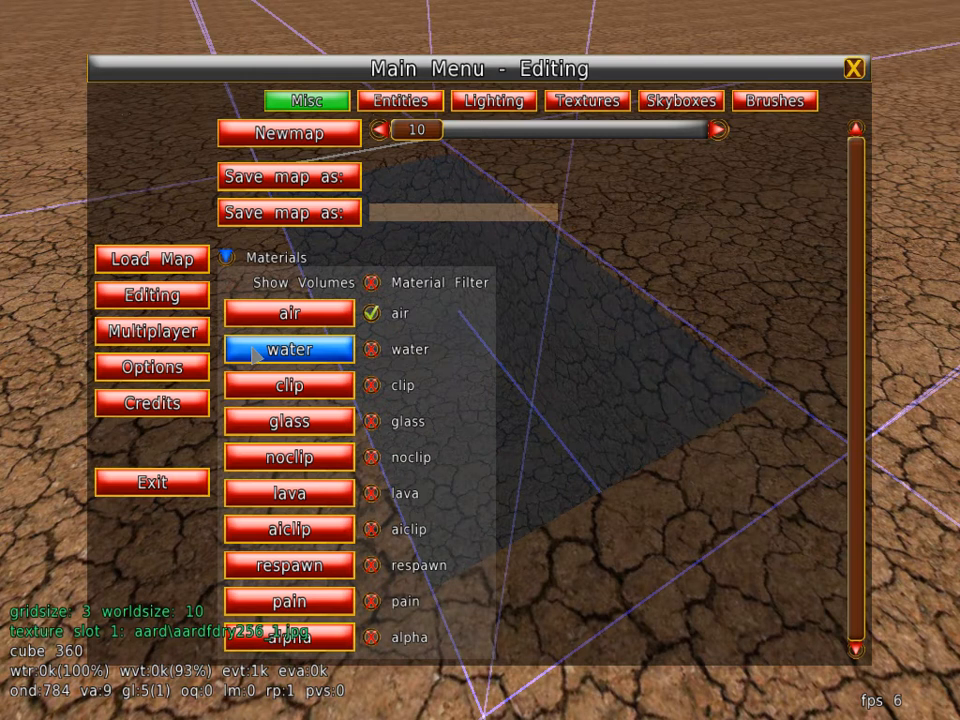
key("Escape")
Step: Test the refilled pool in play mode by diving to its floor, surfacing and swimming along its edges
key("e")
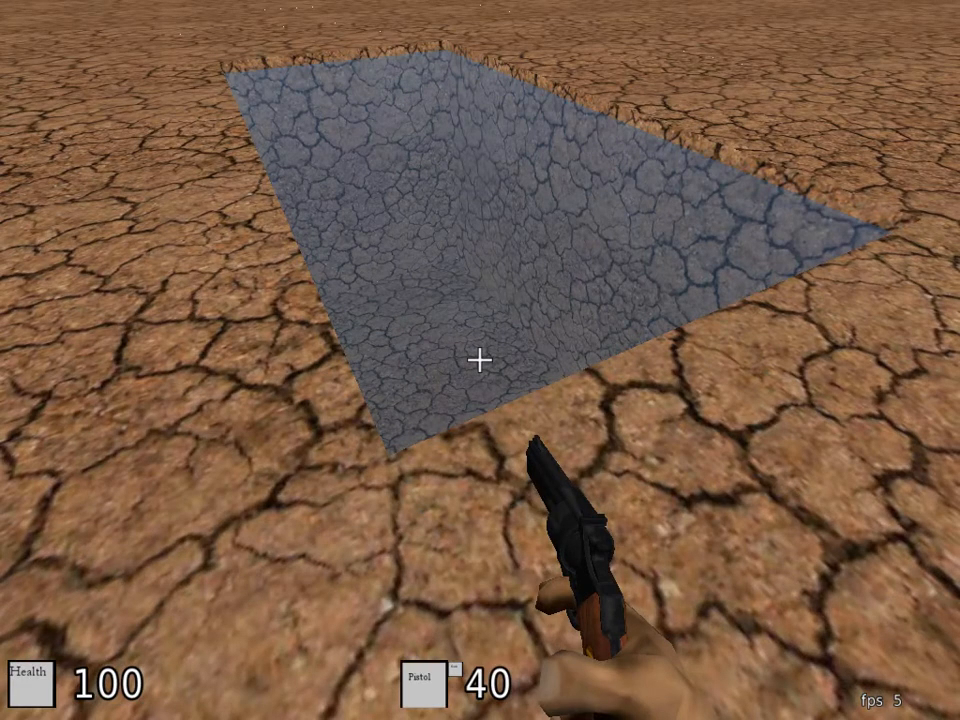
key("w")
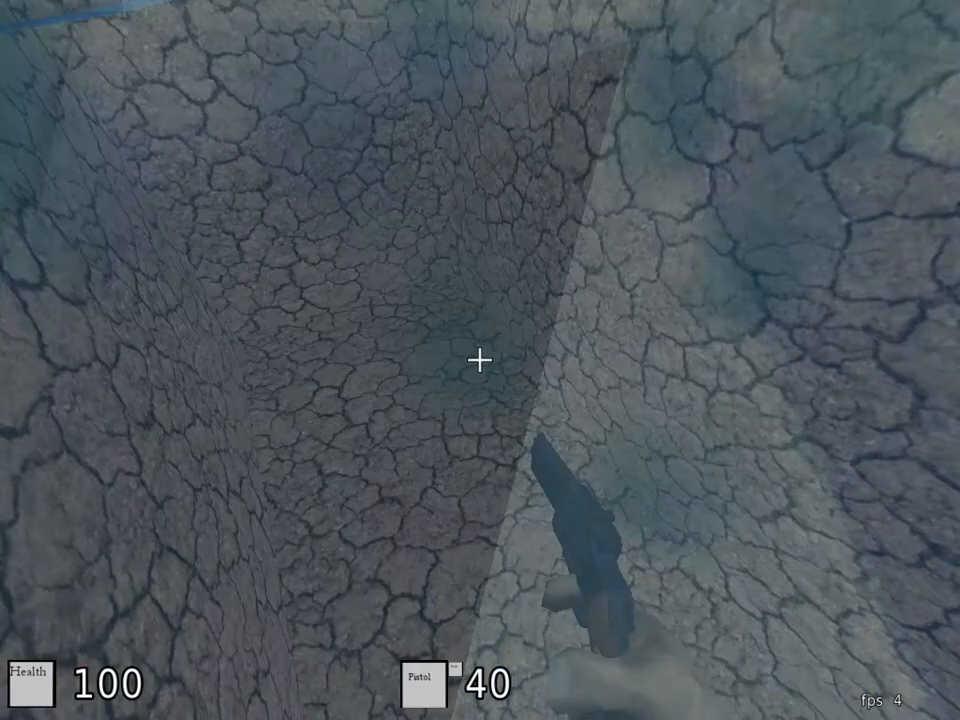
key("w")
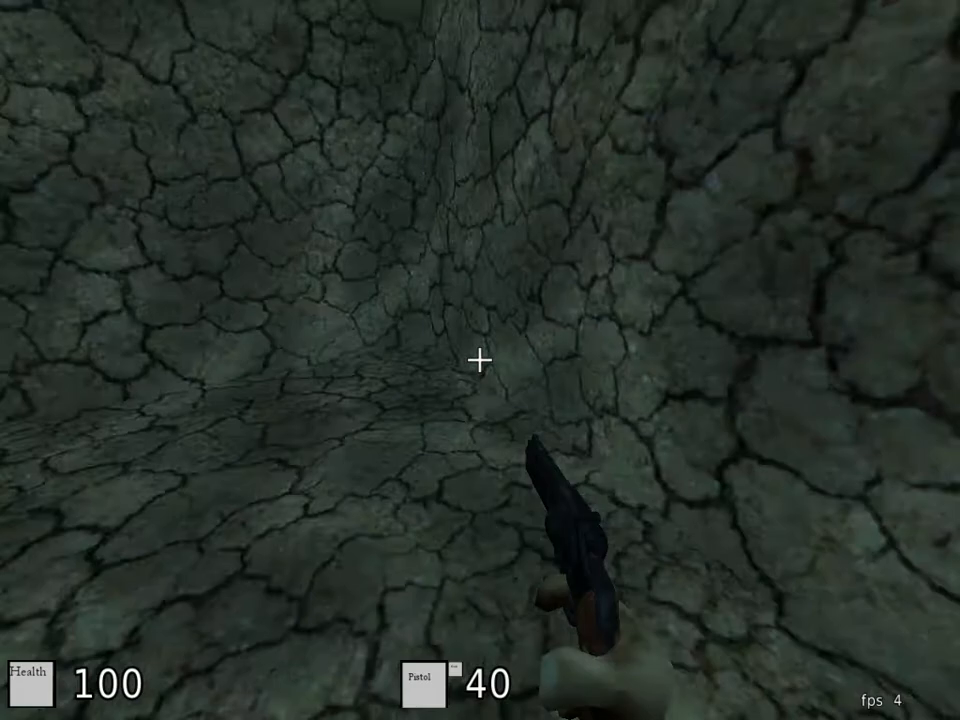
key("w")
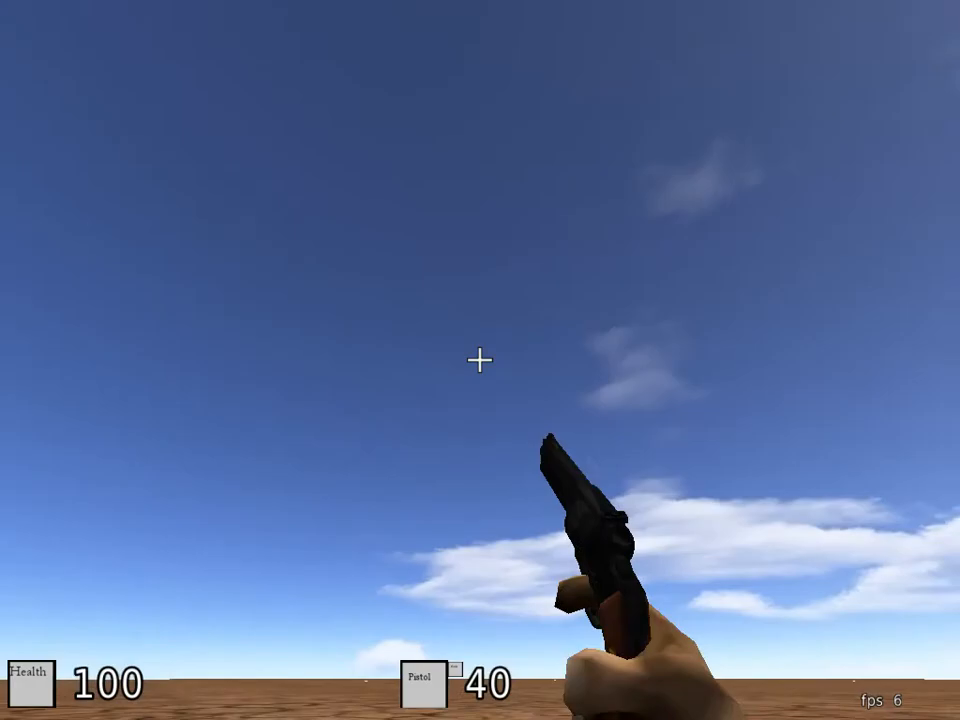
key("w")
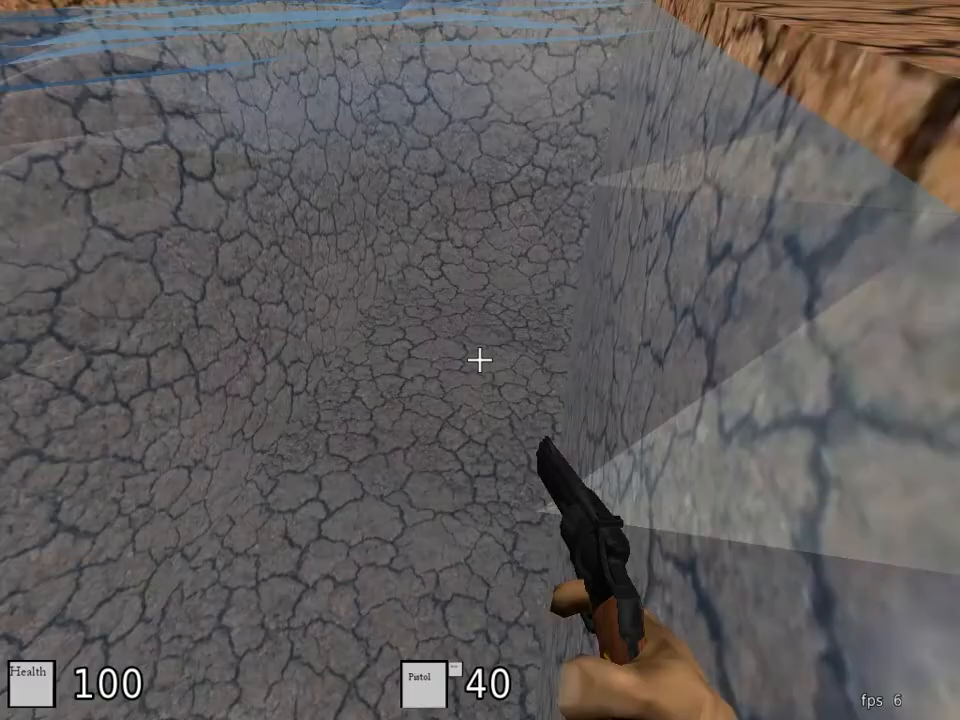
key("space")
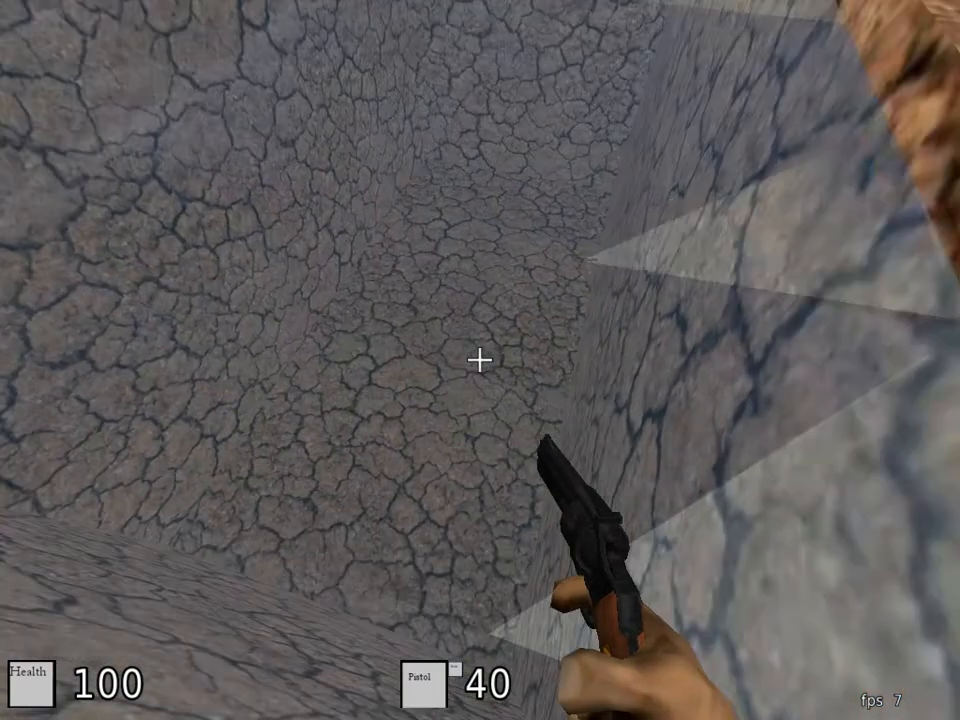
key("space")
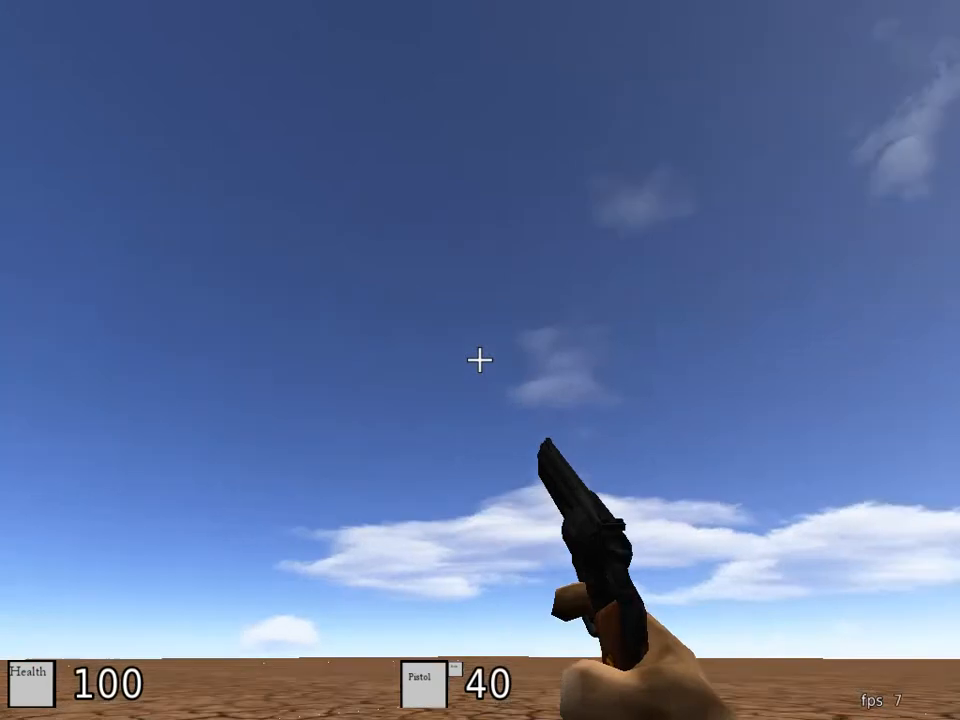
right_click(480, 360)
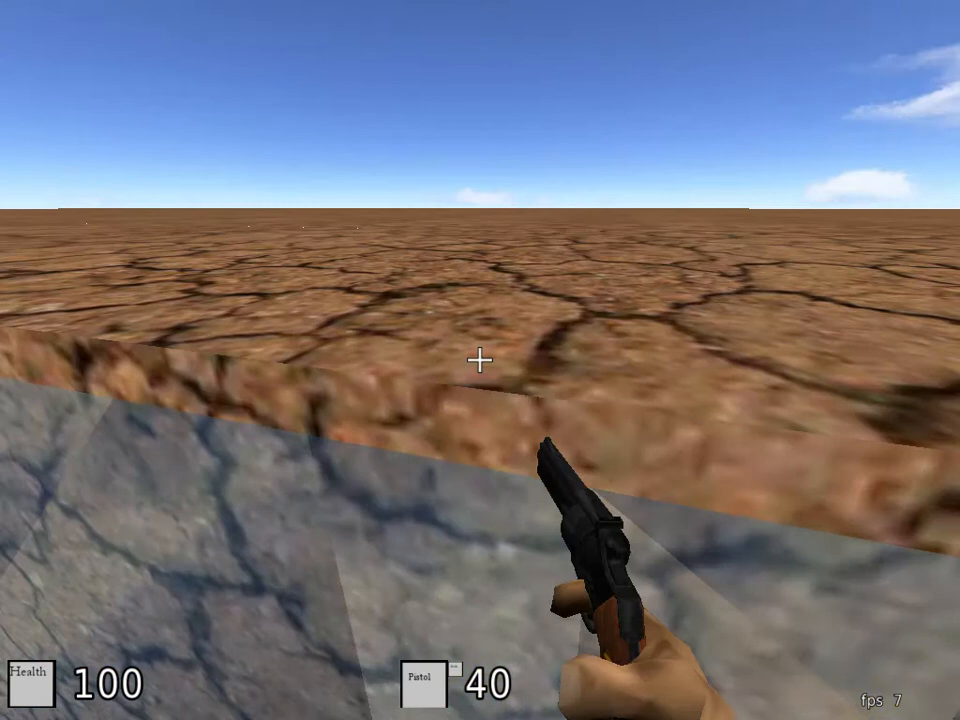
key("space")
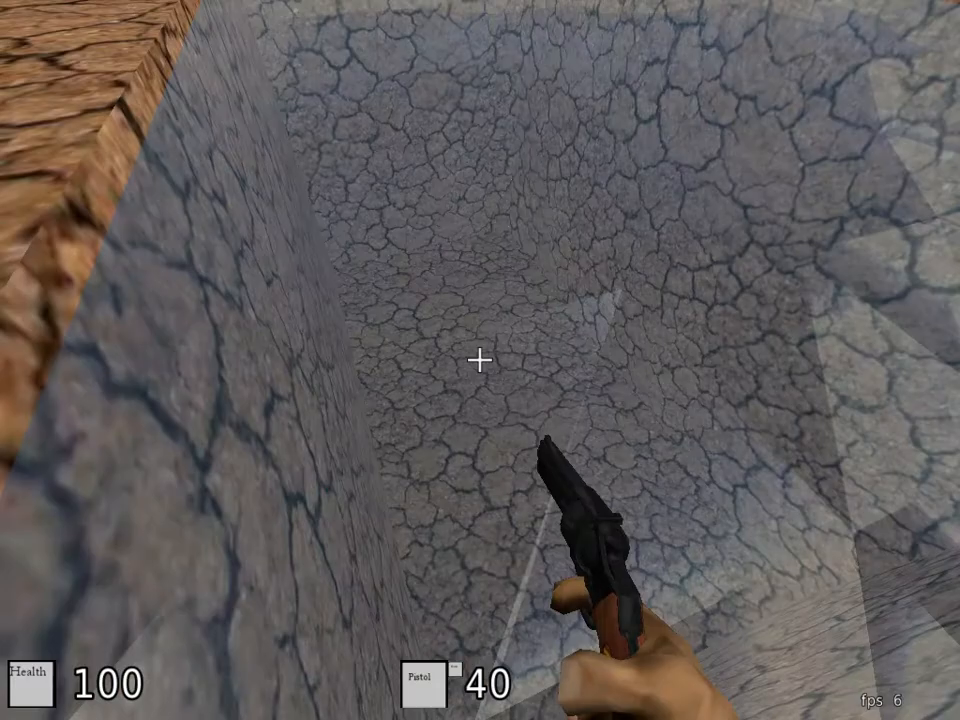
key("w")
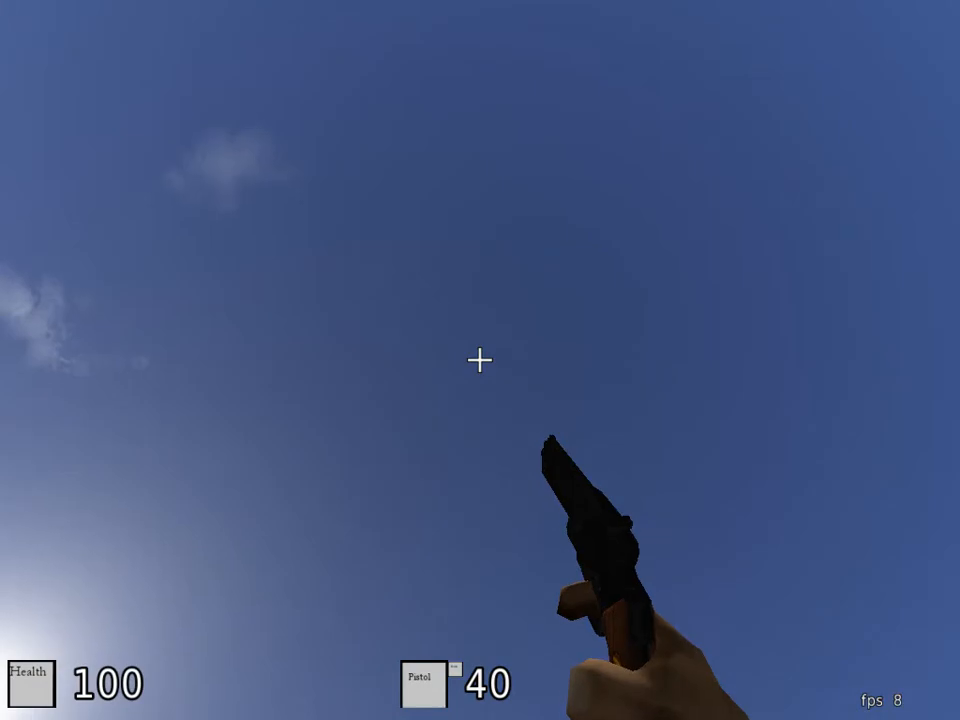
Step: Dig a second, rectangular pit in the ground beside the water pool in edit mode at gridsize 3
key("e")
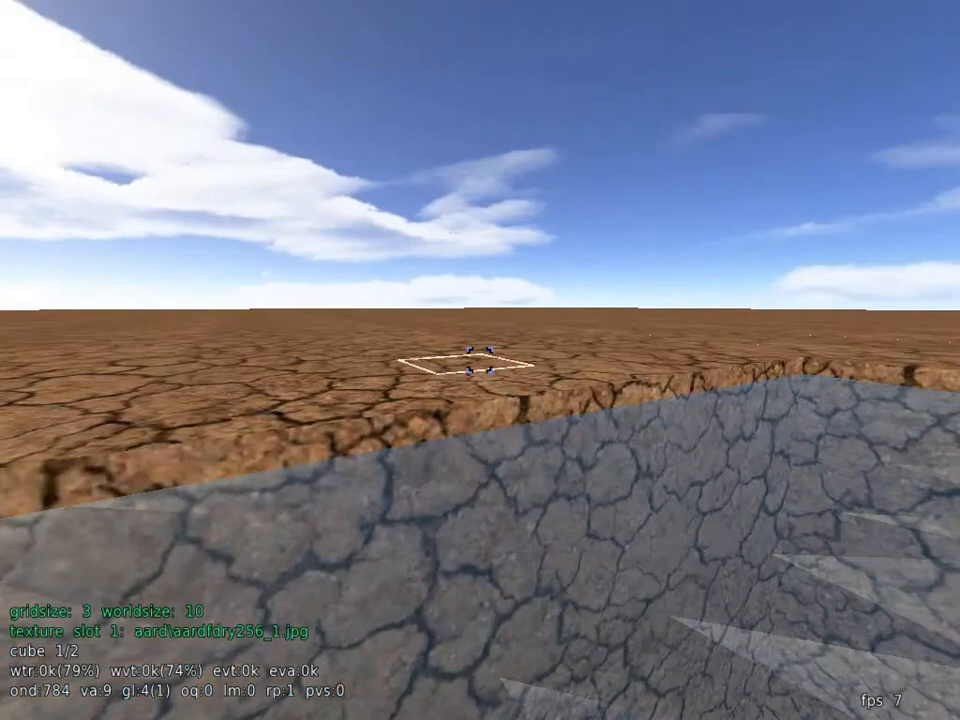
key("s")
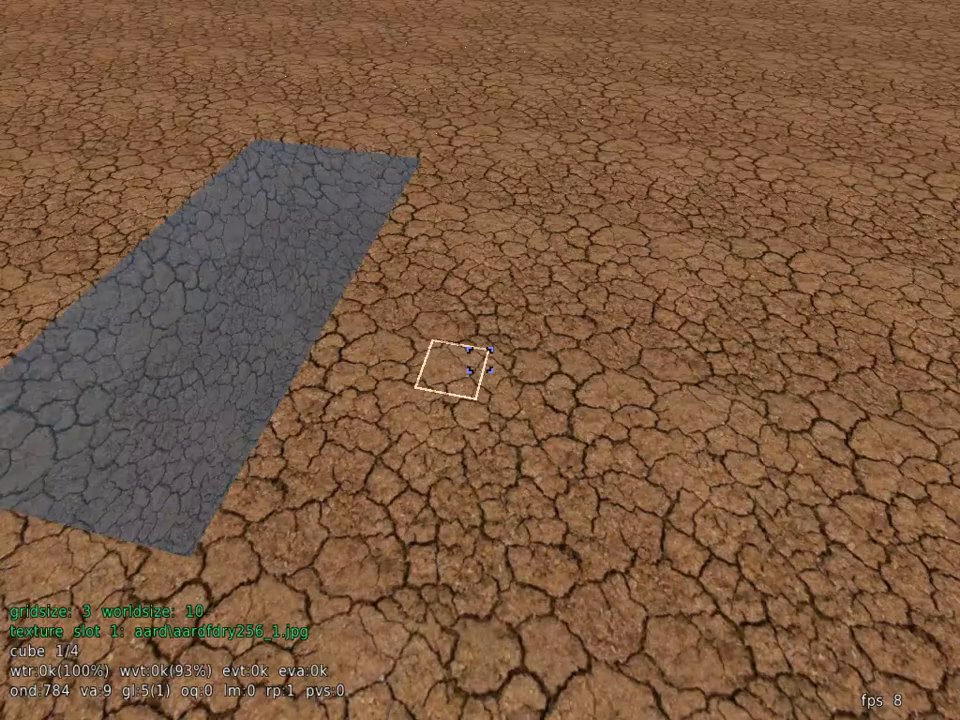
left_click(480, 362)
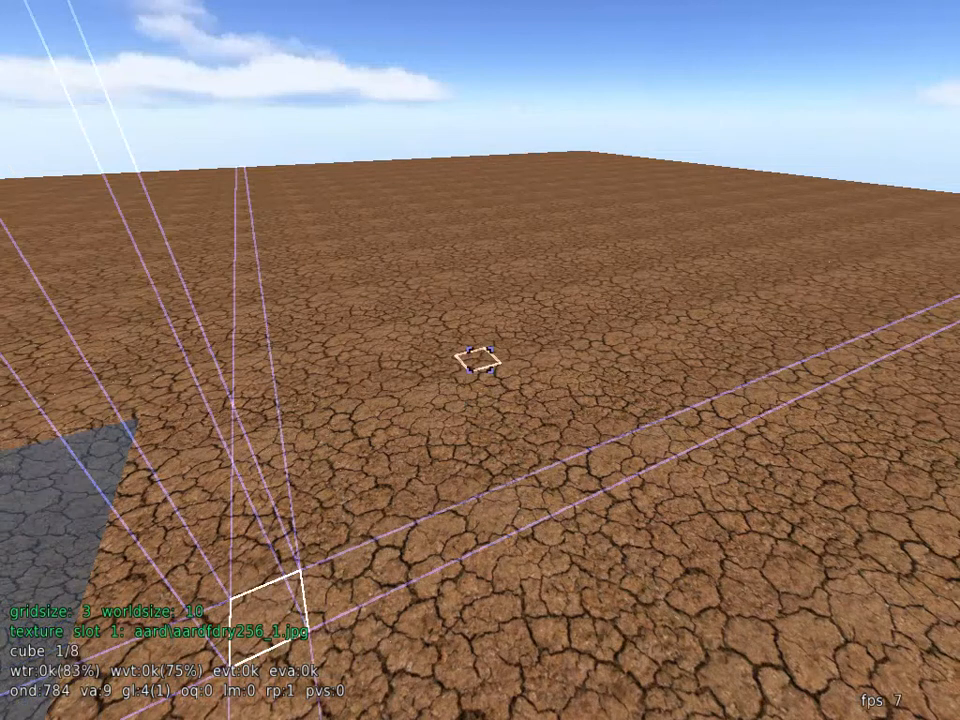
middle_click(480, 360)
scroll(480, 360, "up", 3)
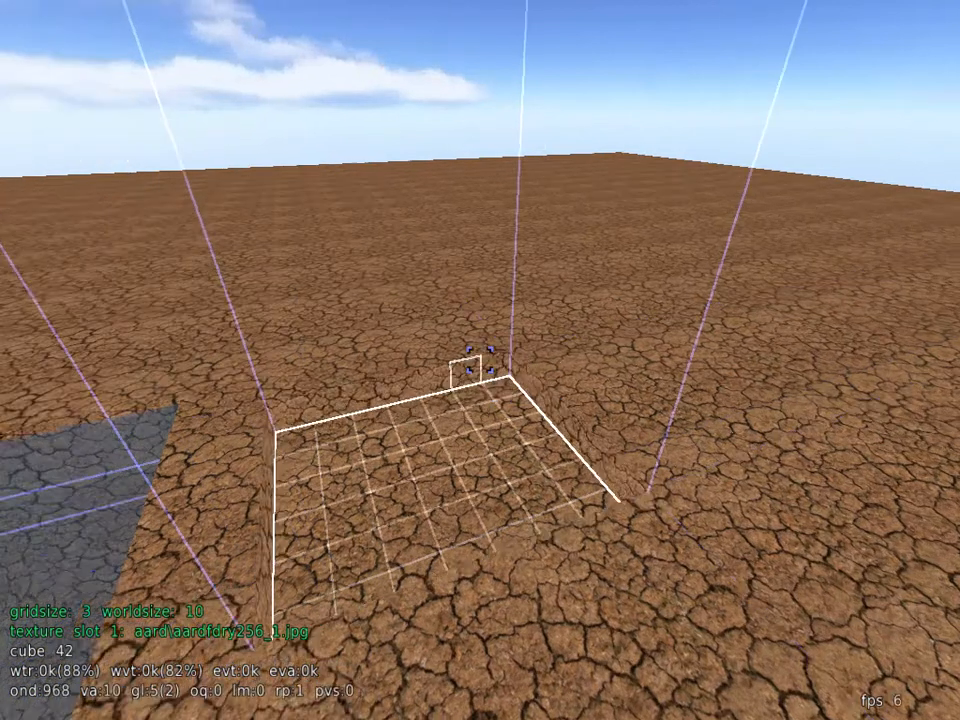
key("w")
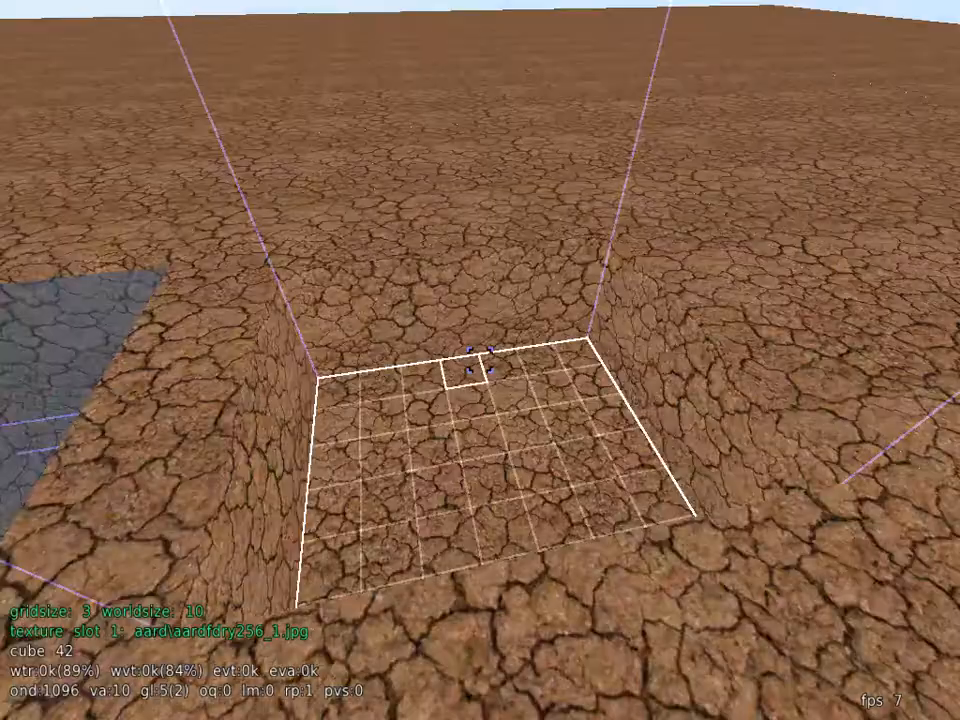
key("w")
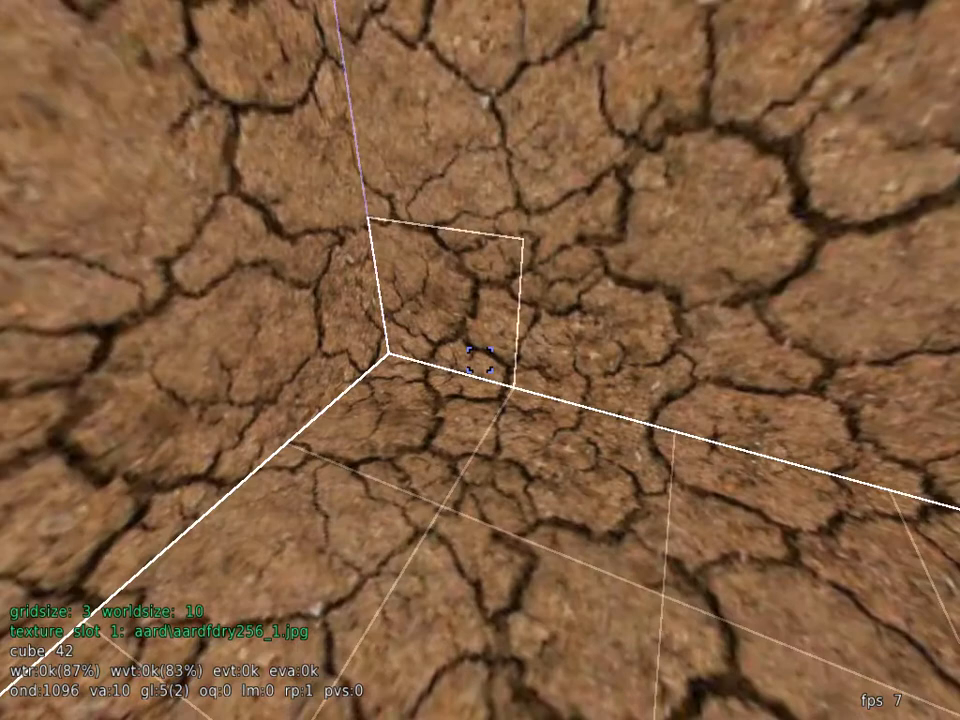
key("space")
key("s")
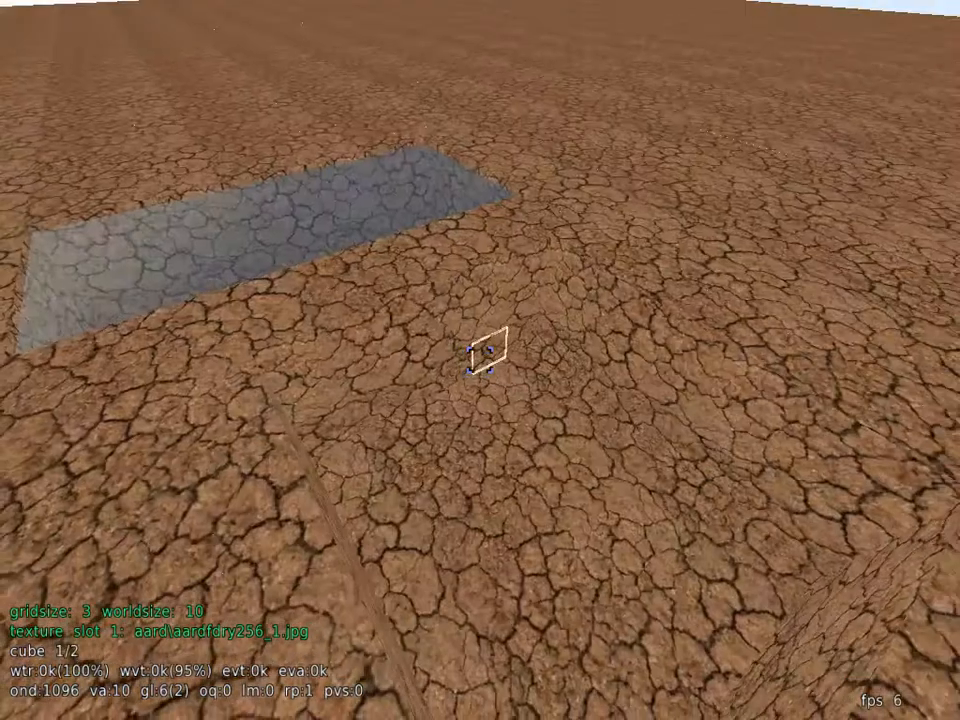
key("w")
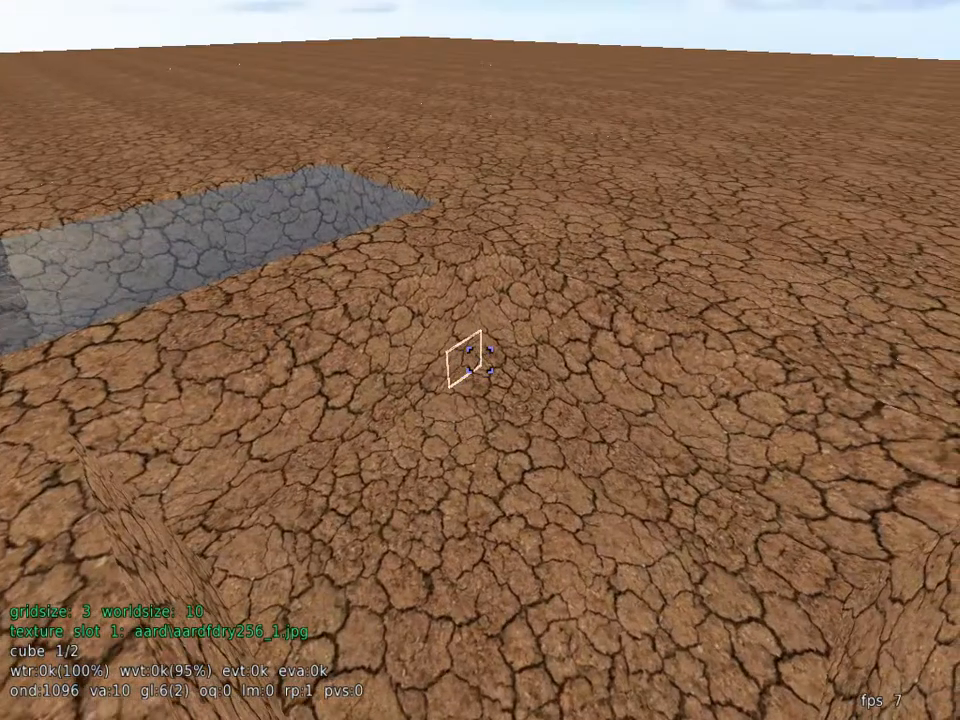
key("w")
key("s")
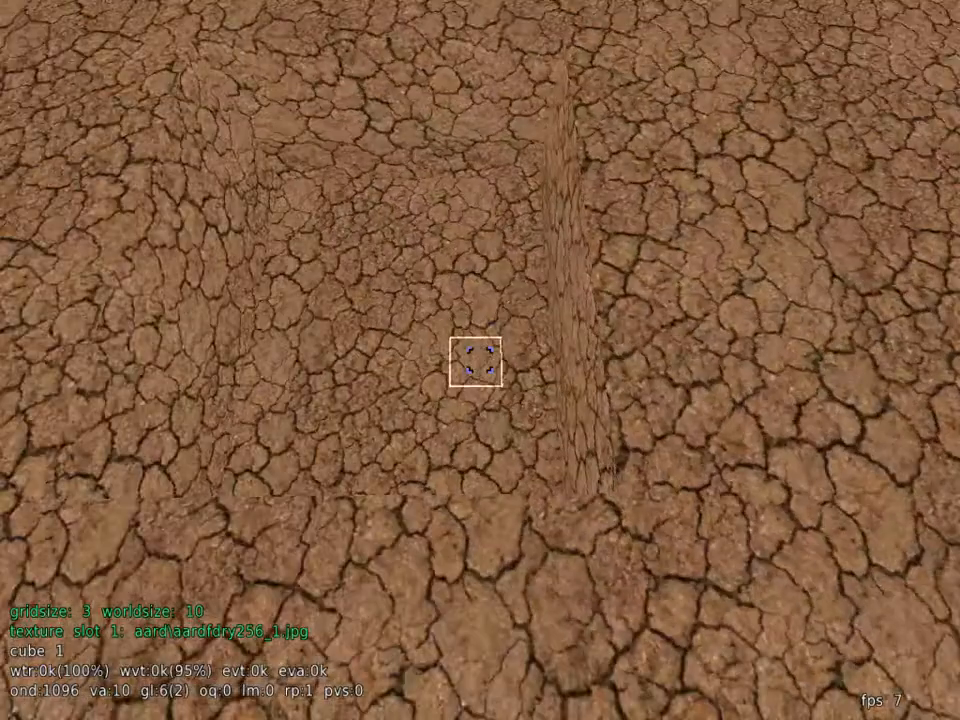
key("w")
key("w")
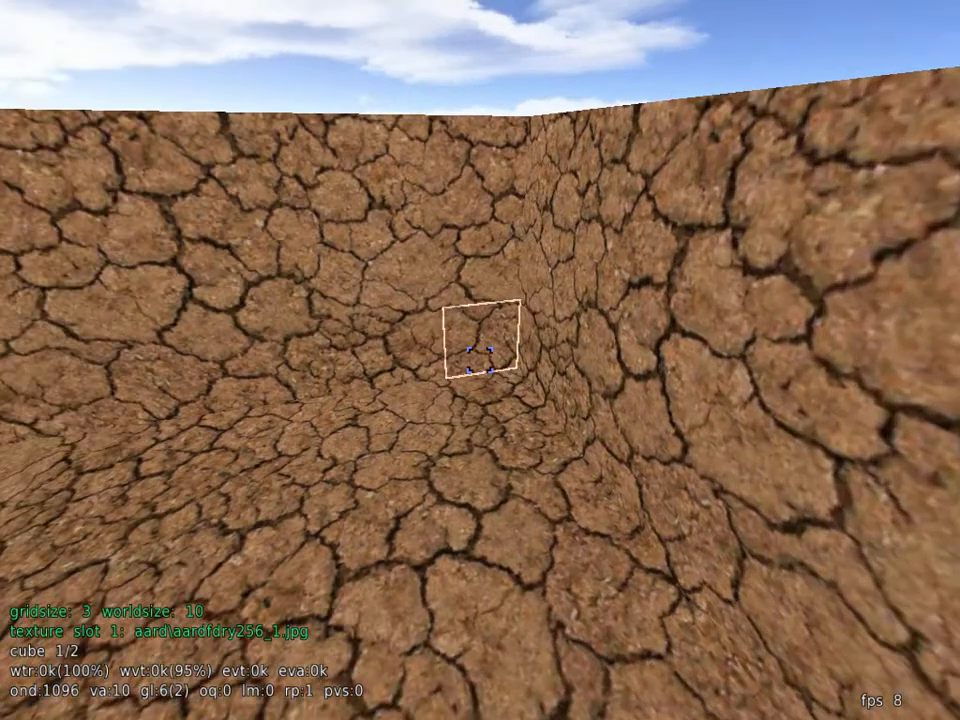
left_click(480, 360)
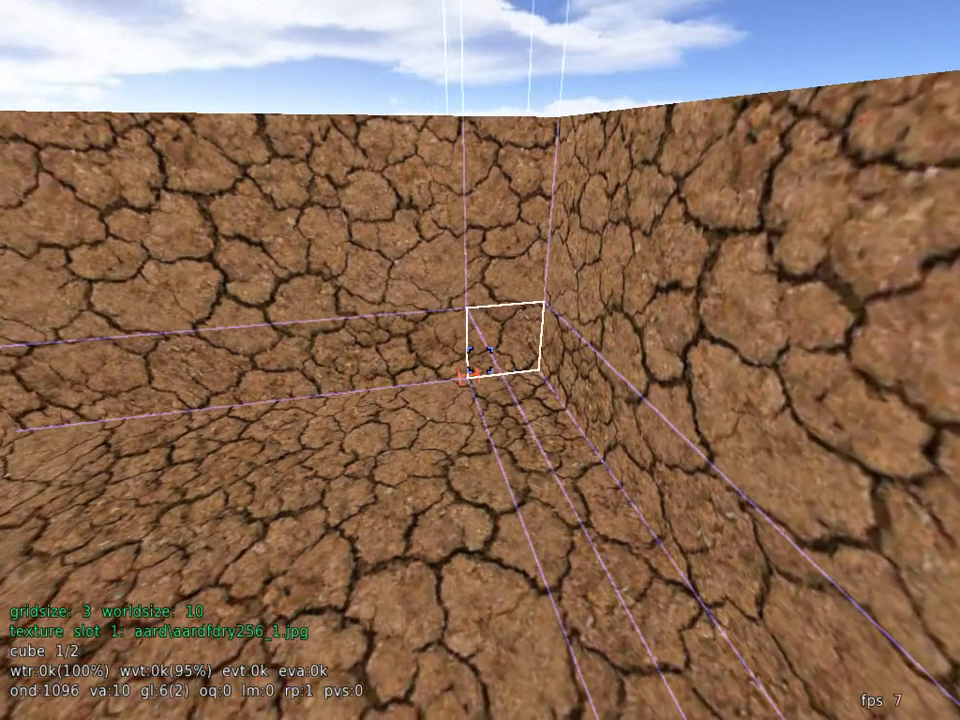
key("space")
key("s")
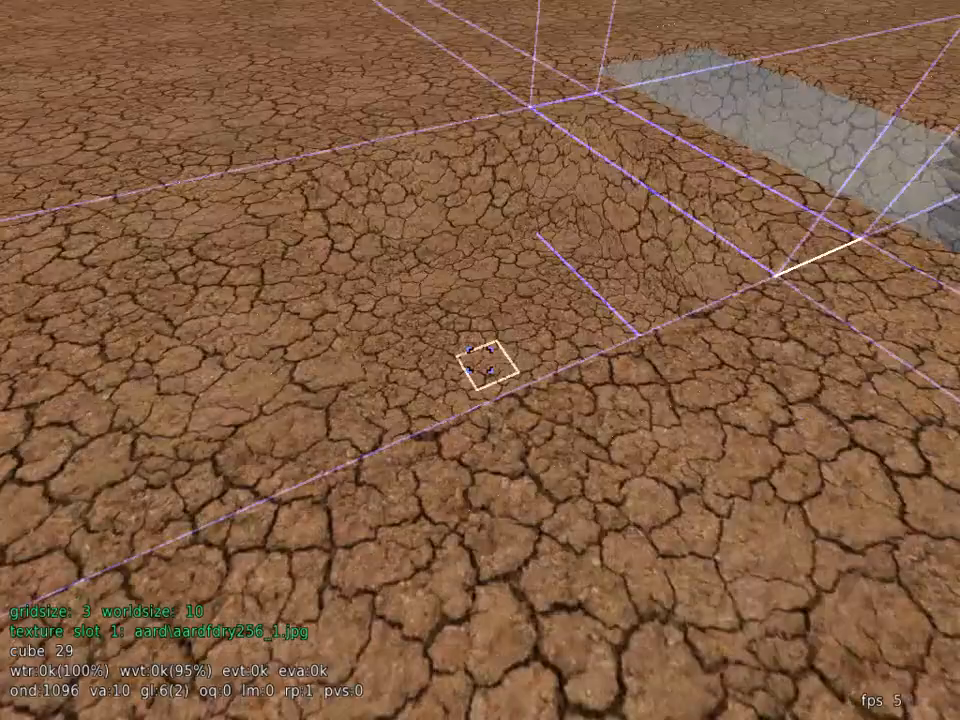
key("s")
key("w")
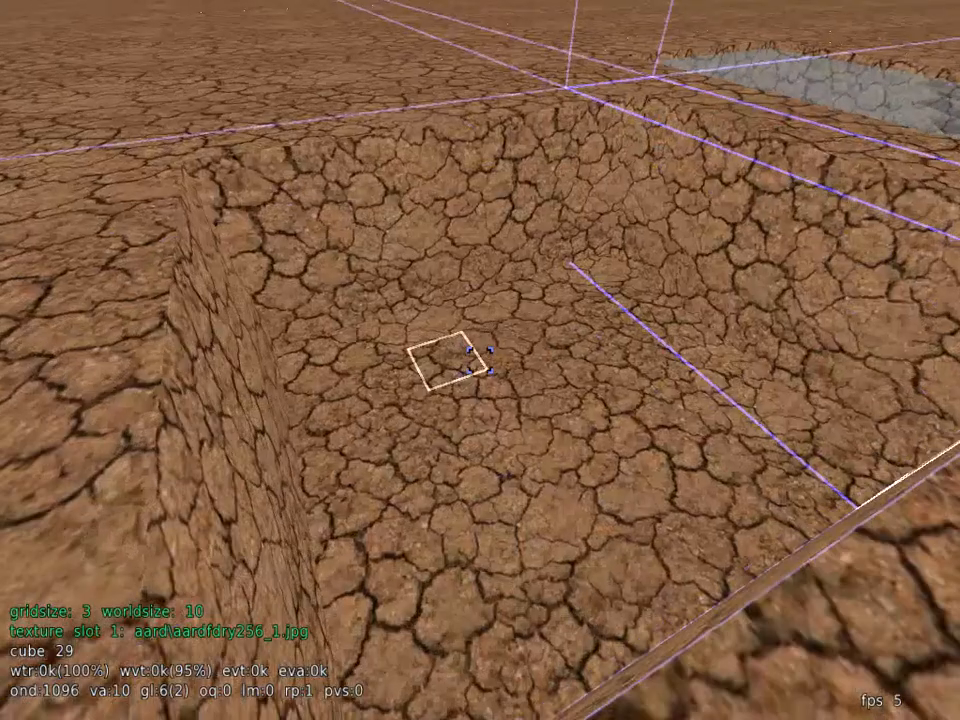
key("space")
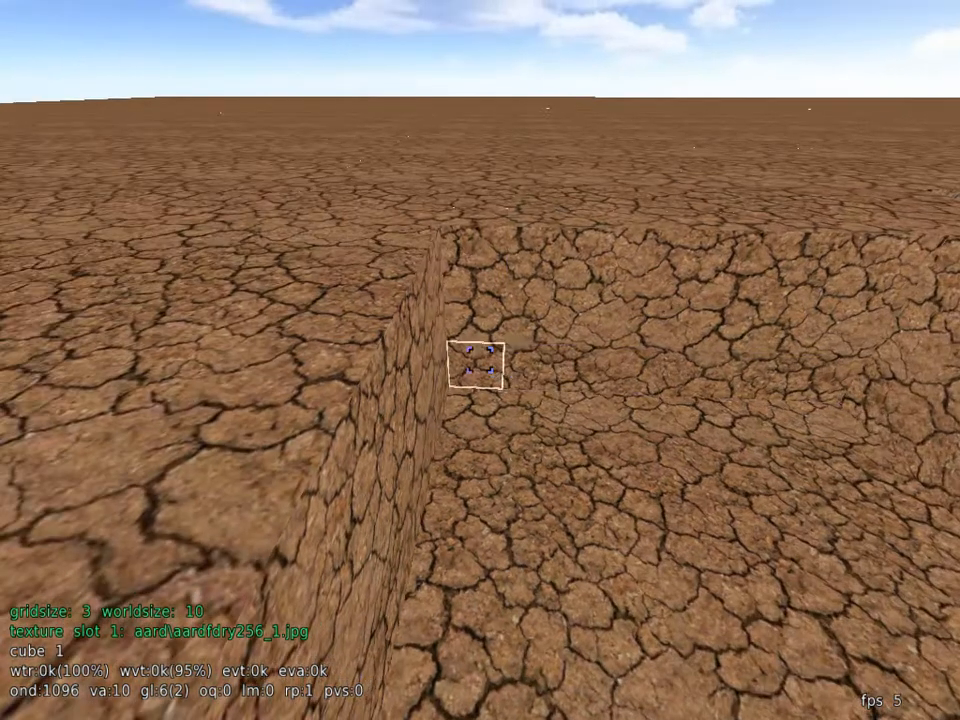
Step: Select the second pit's volume at gridsize 3, from a cube in one bottom corner to the opposite corner higher up
left_click(480, 360)
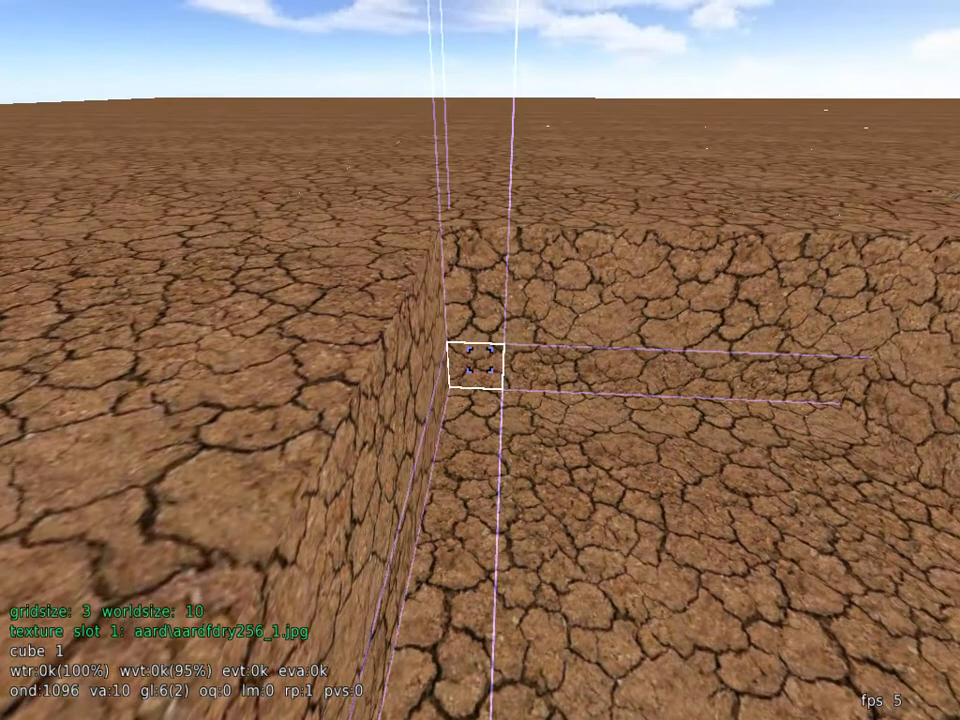
key("w")
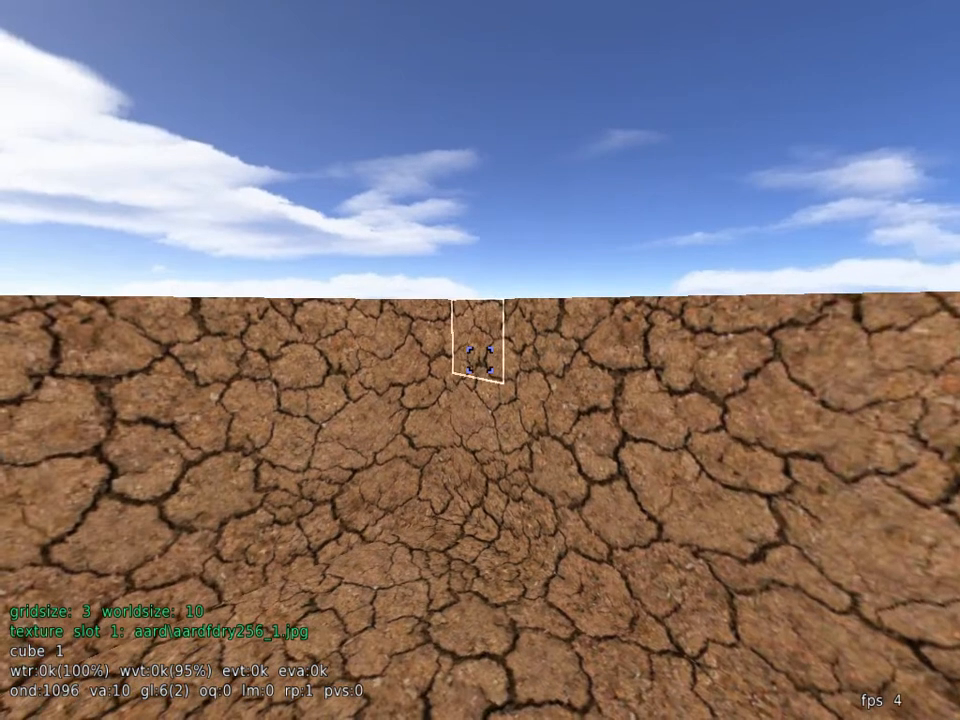
key("w")
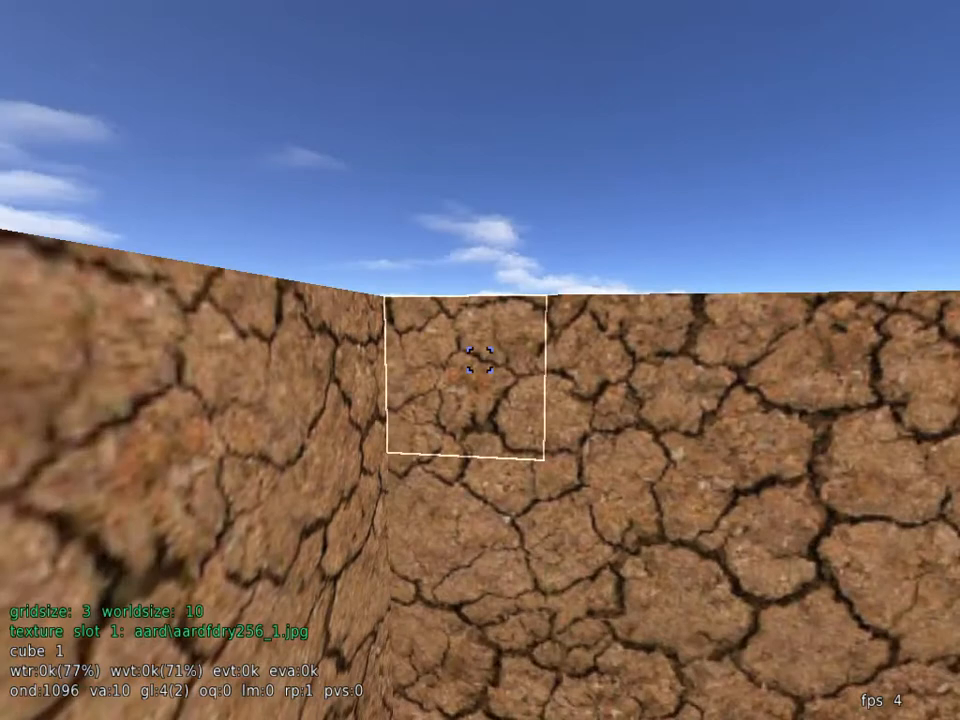
left_click(480, 360)
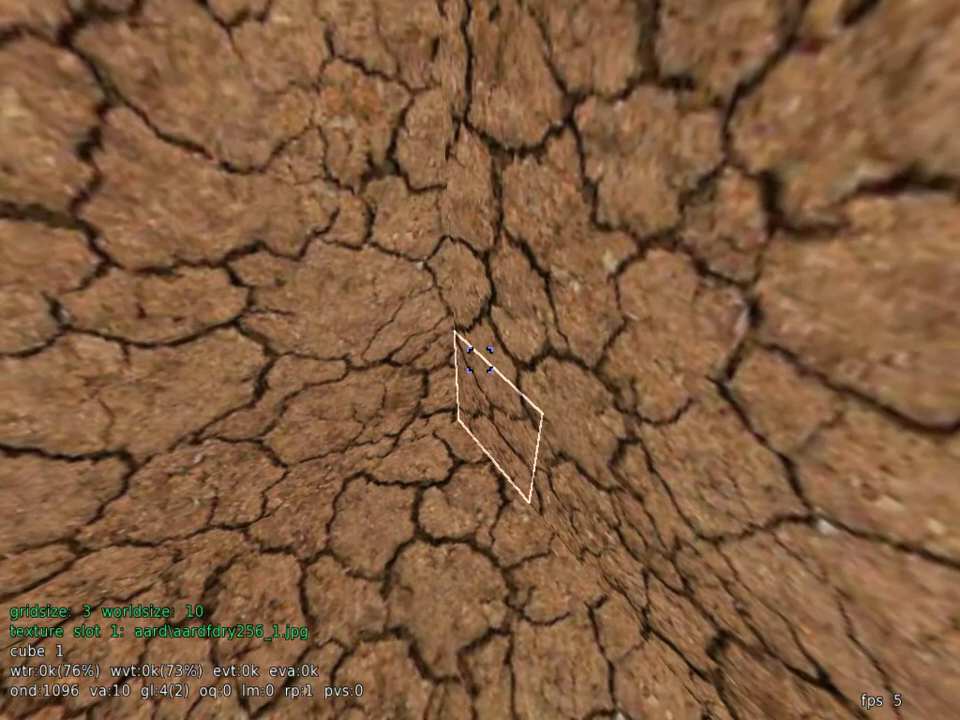
key("s")
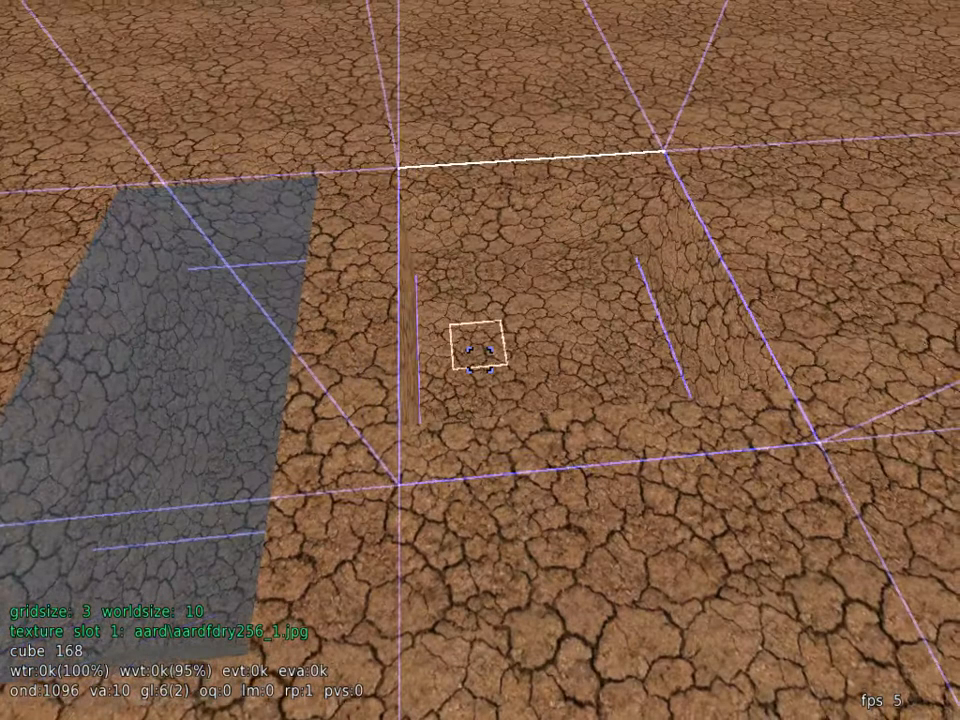
Step: Fill the selected pit volume with the lava material, keeping the material filter on air
key("Escape")
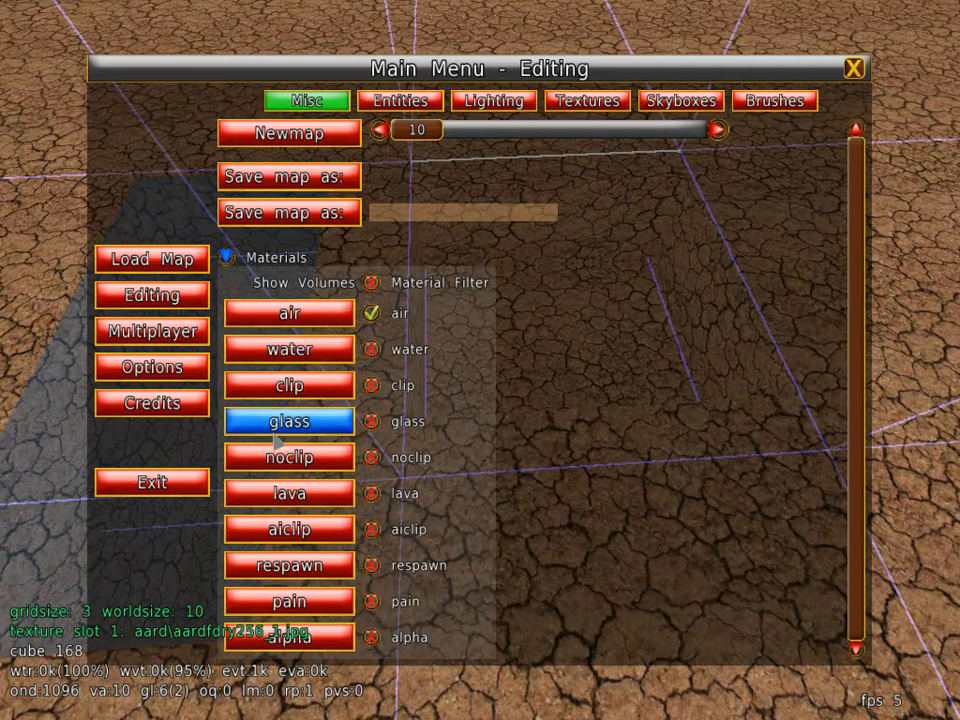
left_click(267, 507)
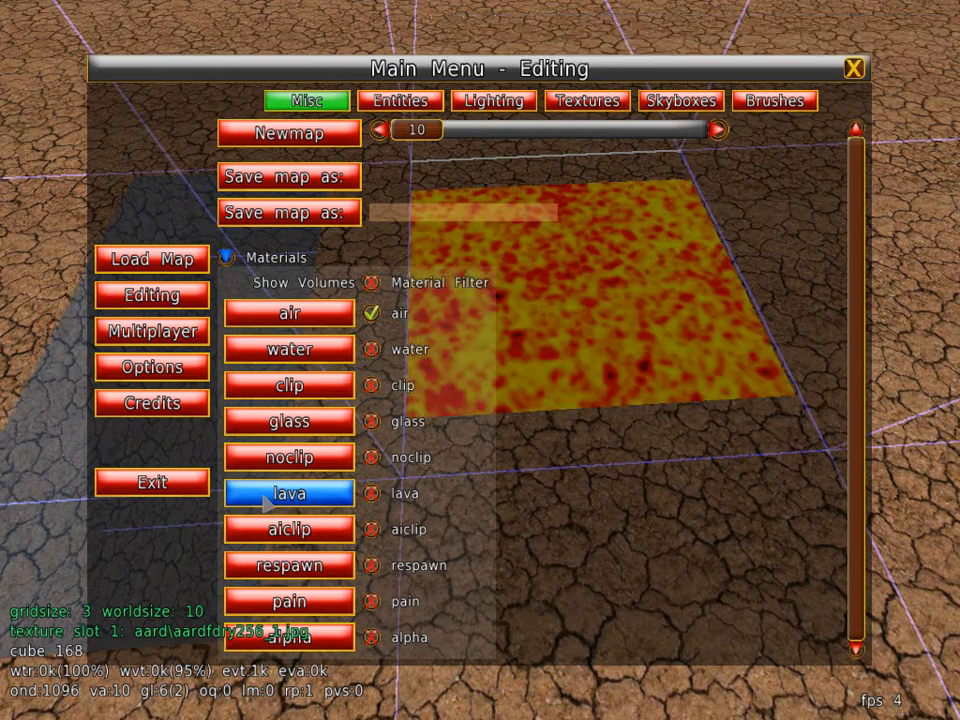
key("Escape")
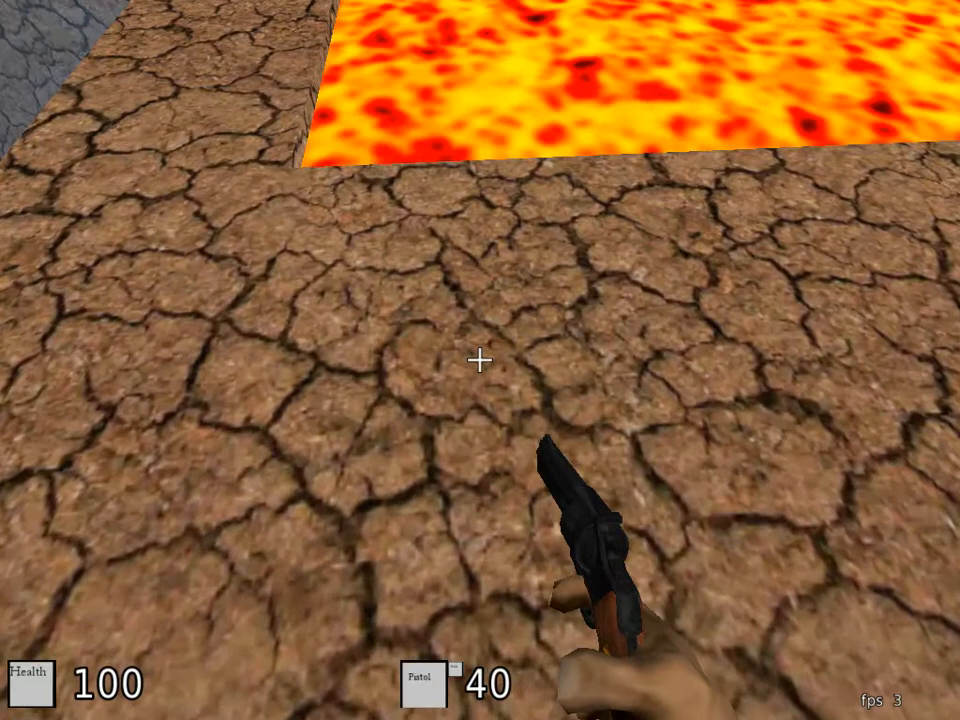
Step: Test the lava pit by walking into it in play mode, look at it from above in edit mode, and respawn
key("w")
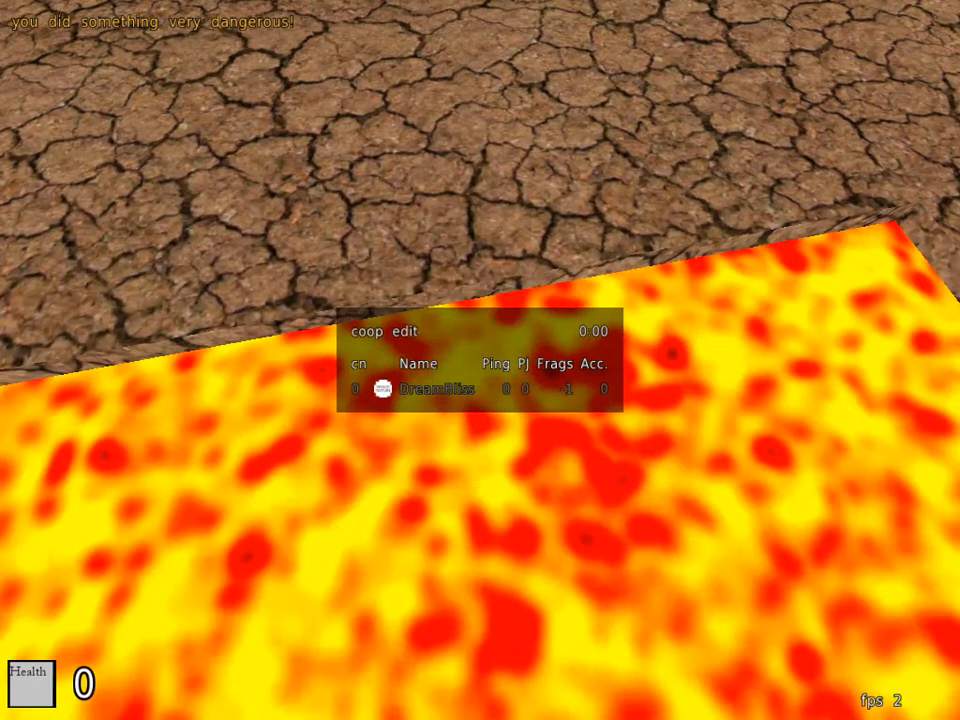
key("e")
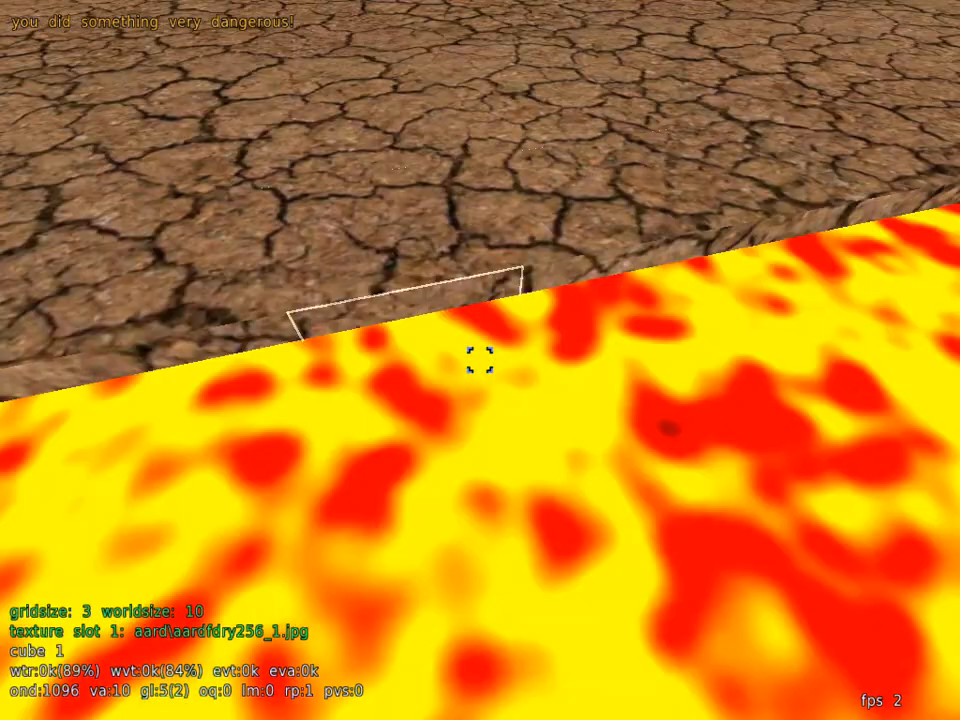
key("s")
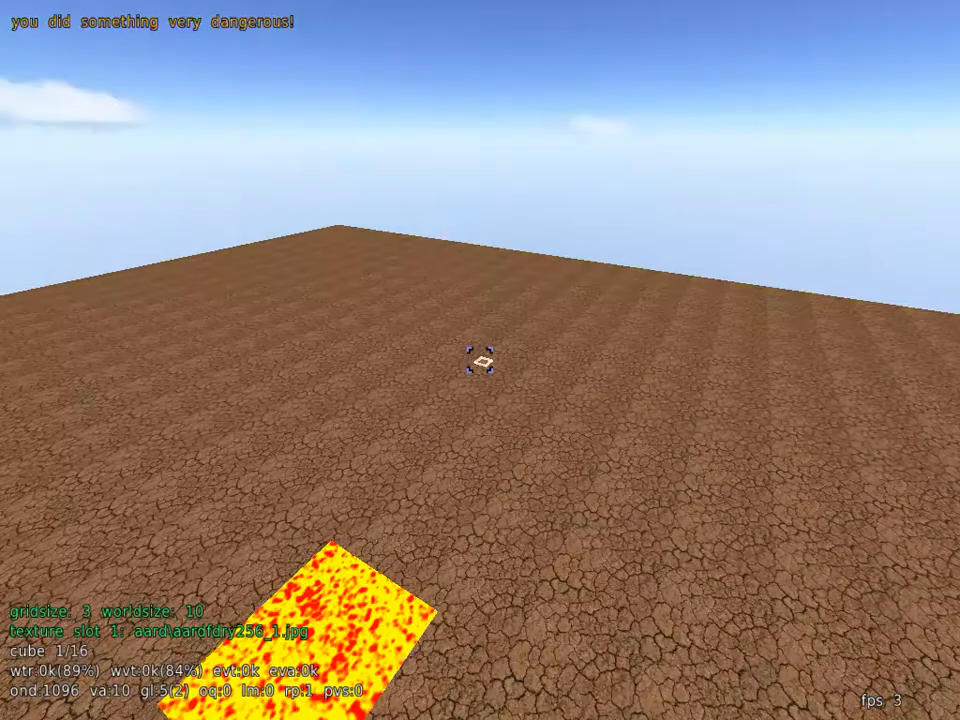
key("w")
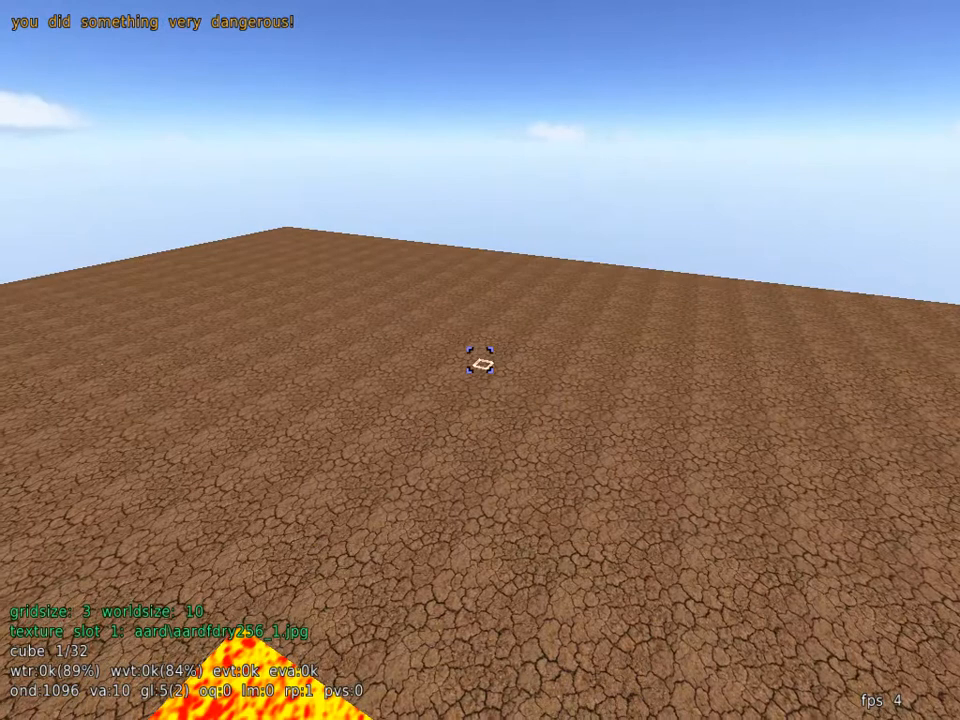
key("e")
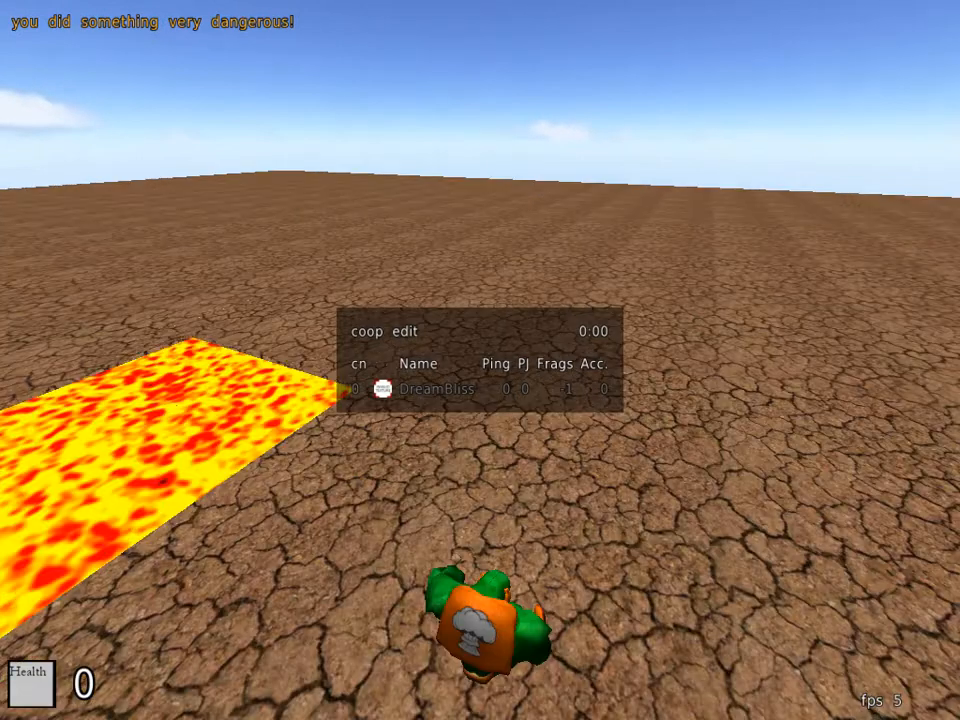
left_click(480, 360)
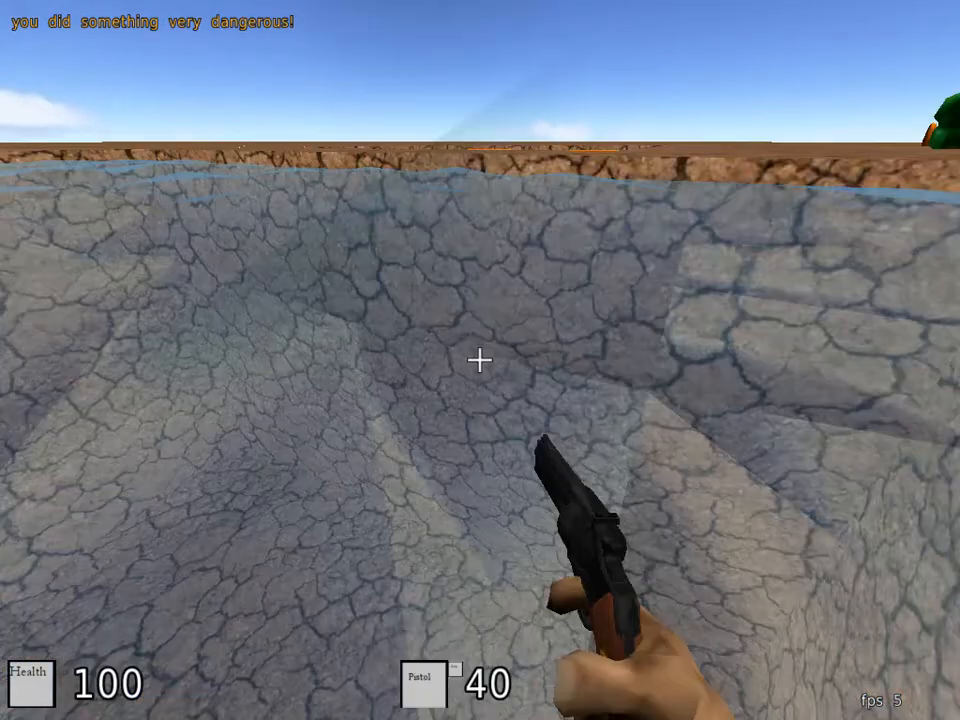
Step: Examine the water pool, the lava pit and the dead player's body from above in edit mode
key("e")
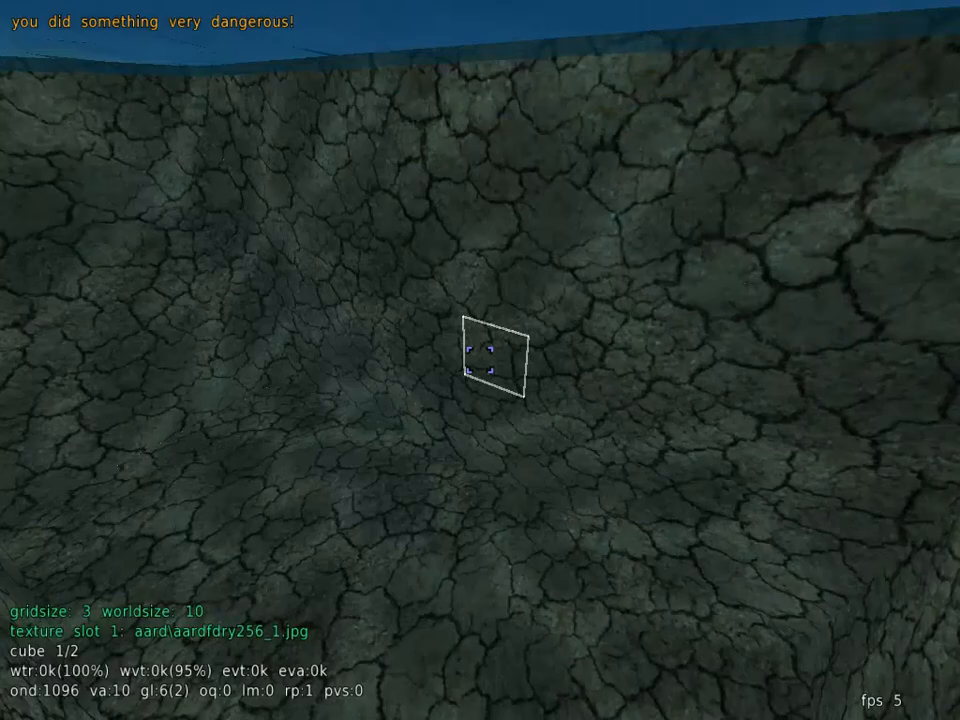
key("s")
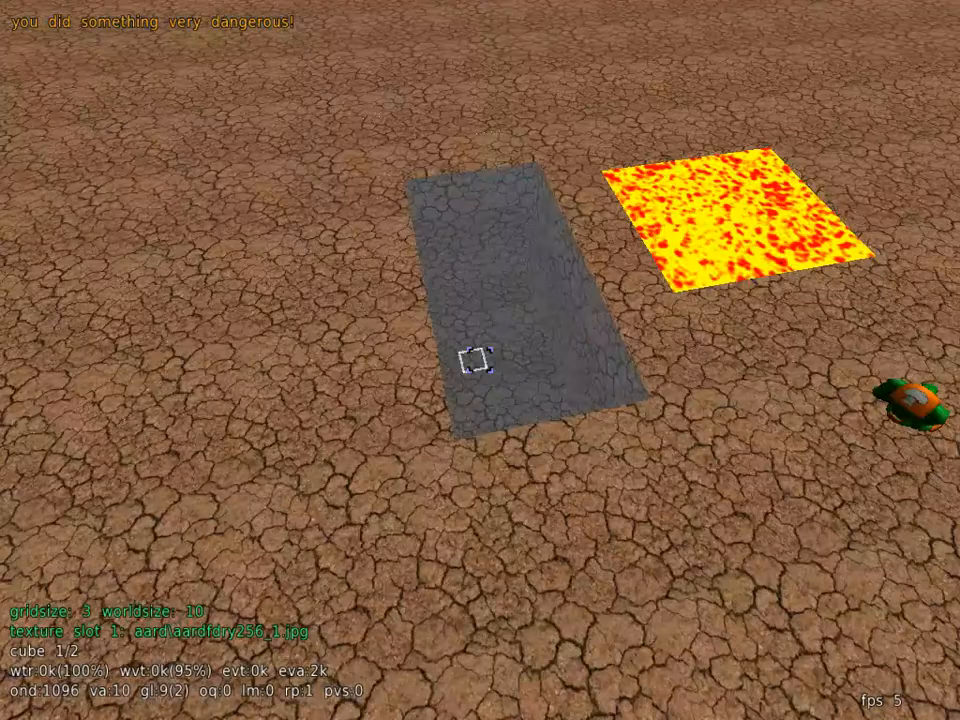
key("w")
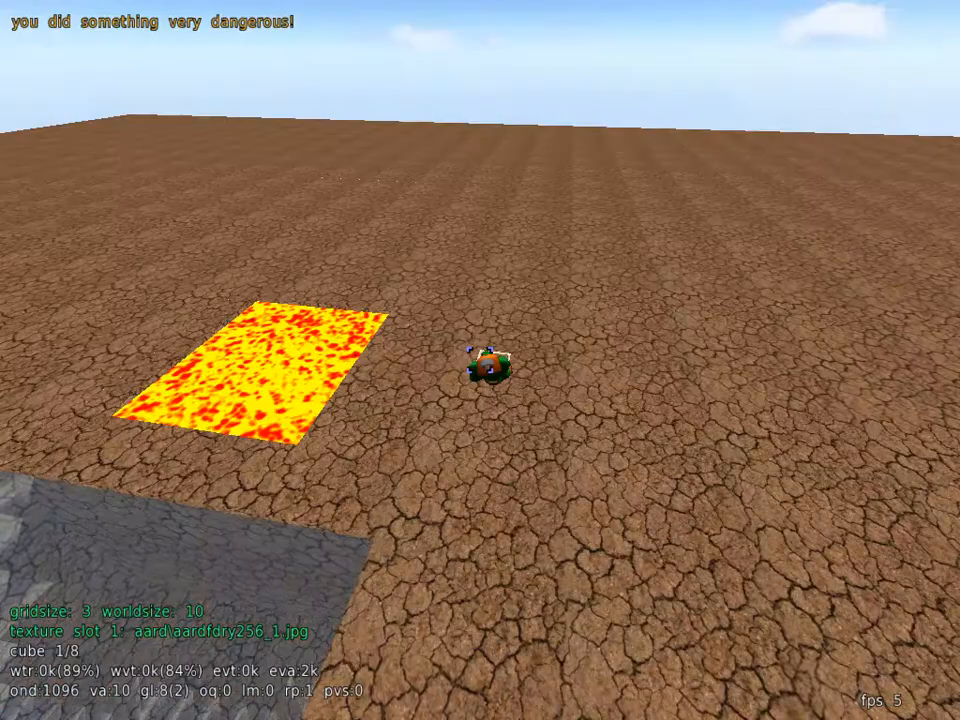
key("w")
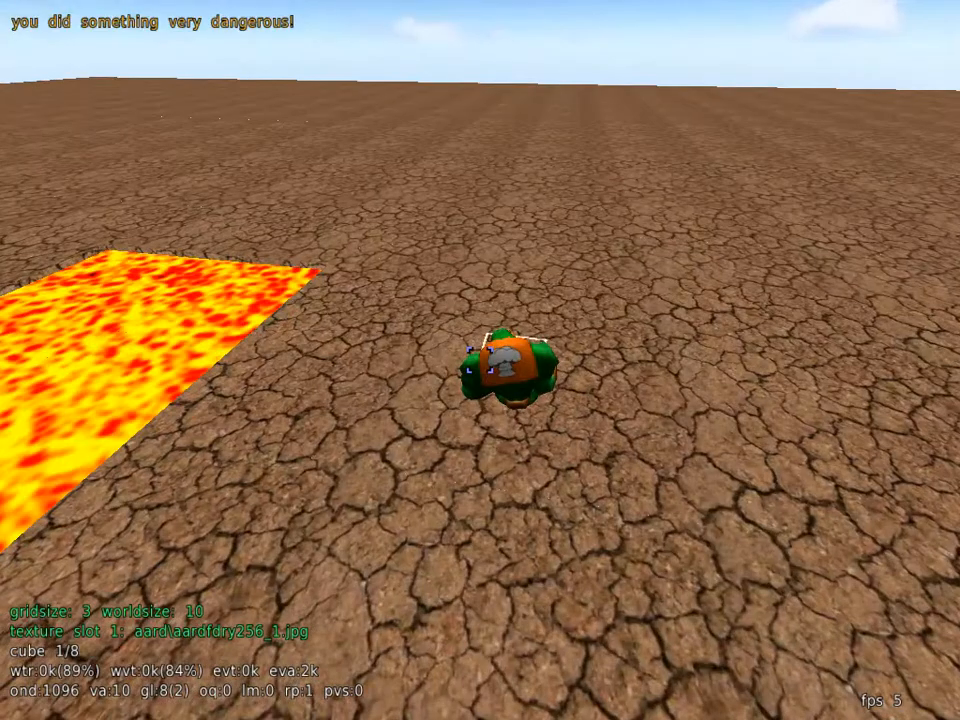
key("w")
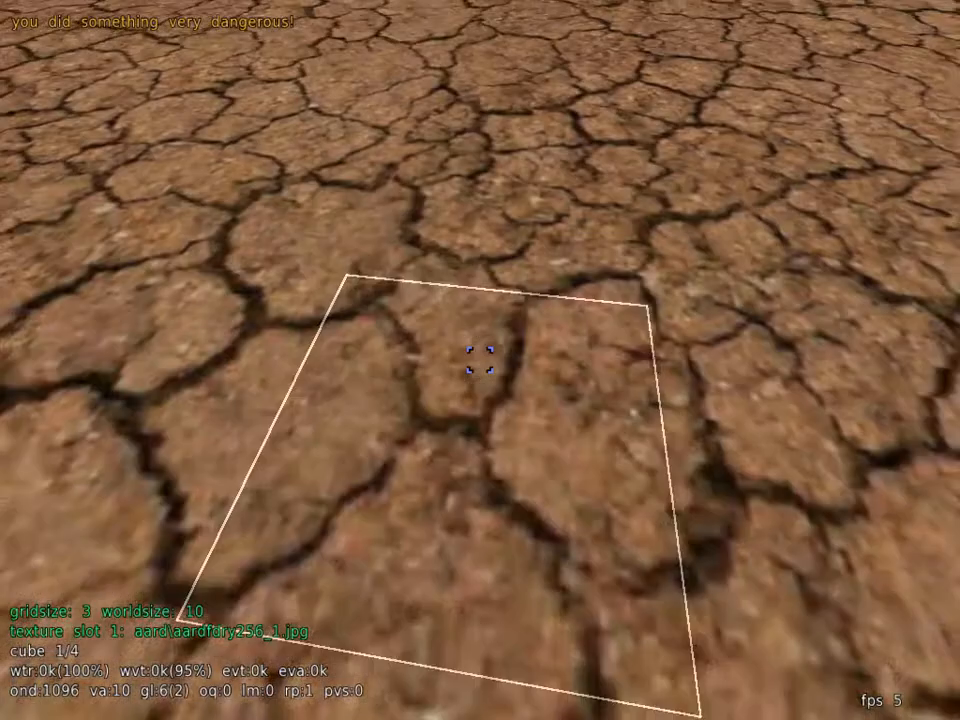
Step: Select a square patch of open ground at gridsize 3 and raise it into a tall solid block
key("s")
key("s")
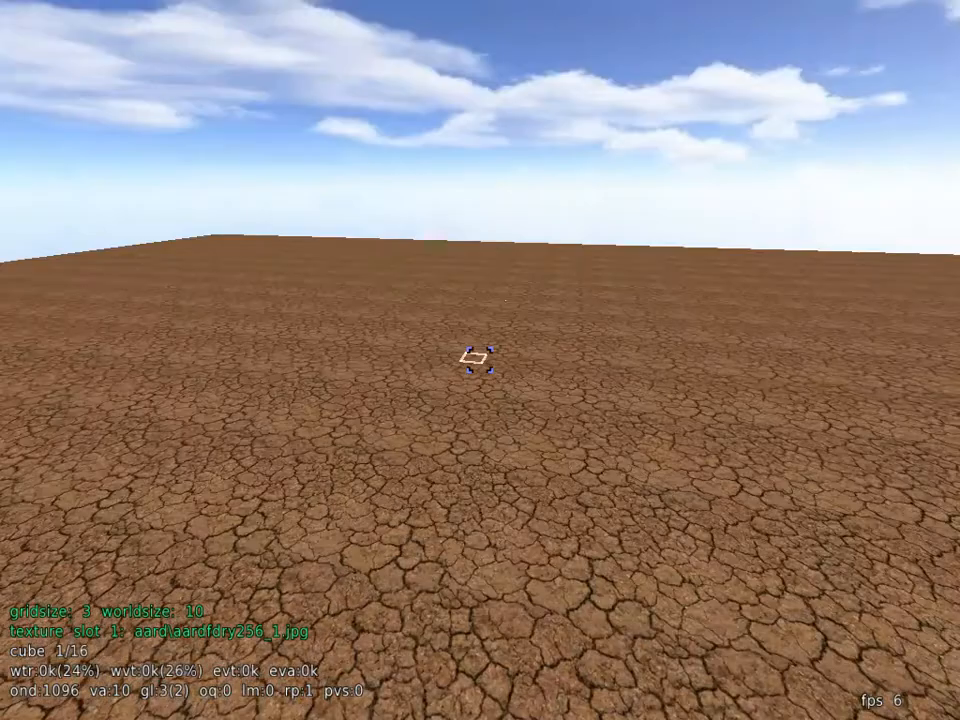
left_click(480, 360)
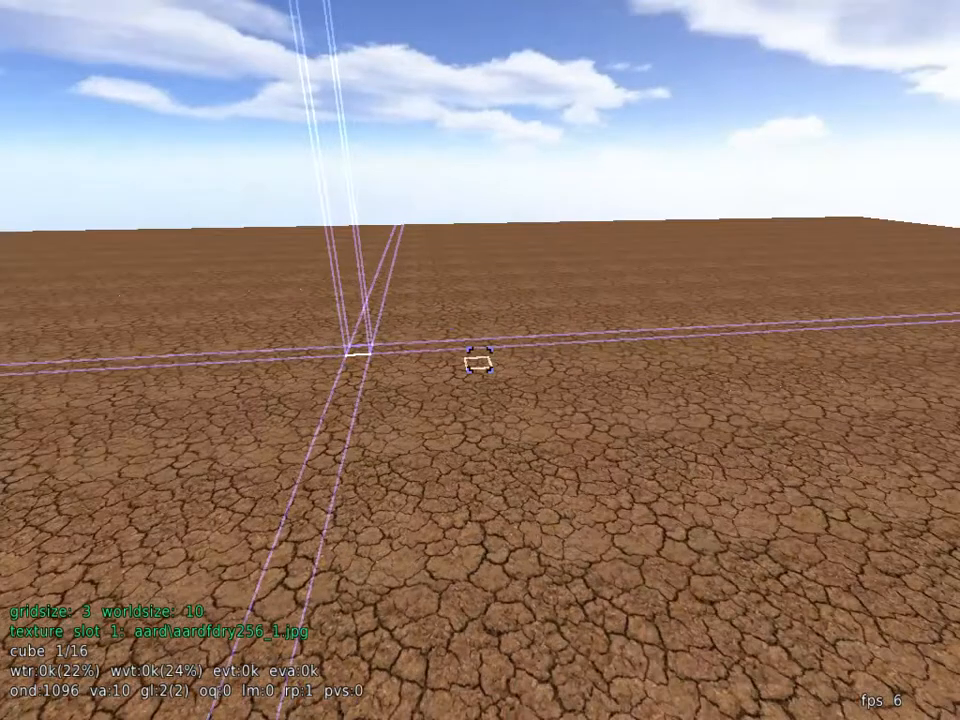
right_click(480, 360)
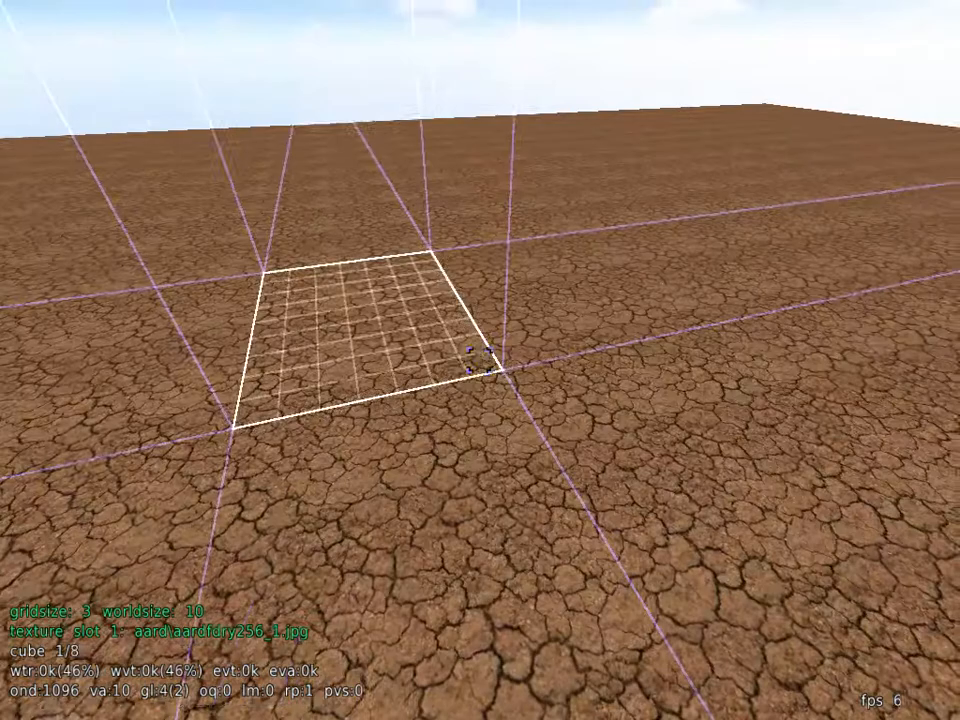
scroll(480, 360, "down", 3)
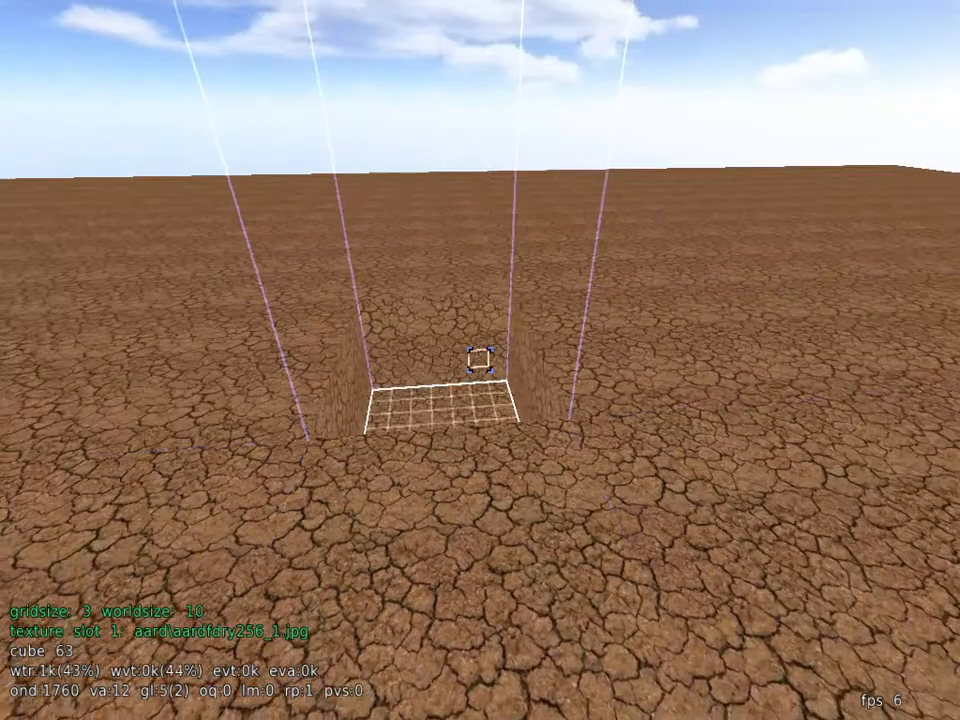
scroll(480, 360, "up", 3)
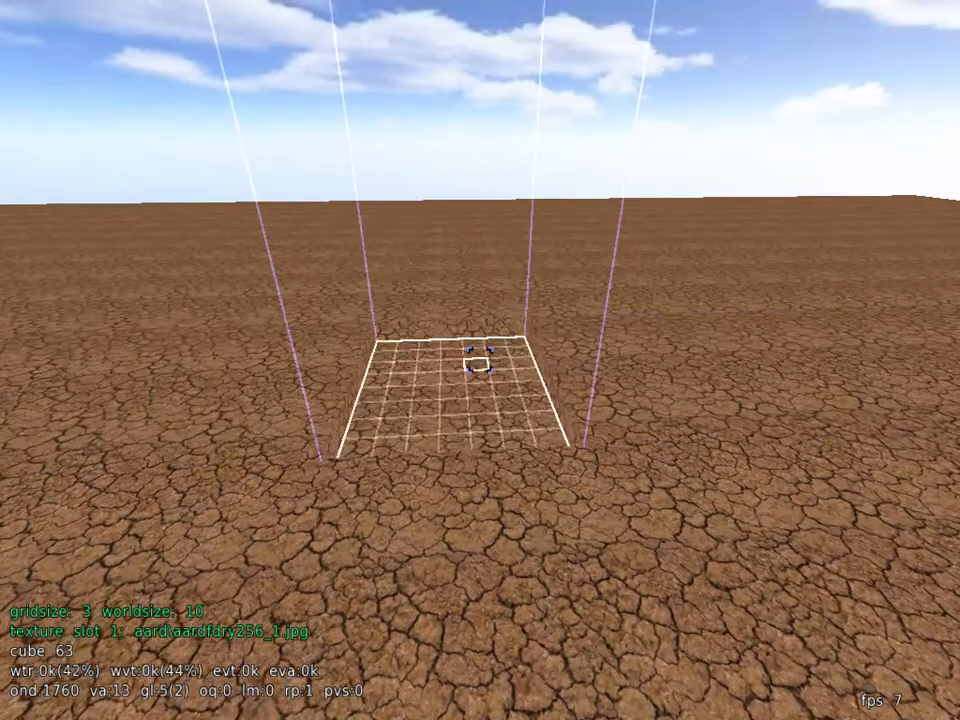
scroll(480, 360, "up", 1)
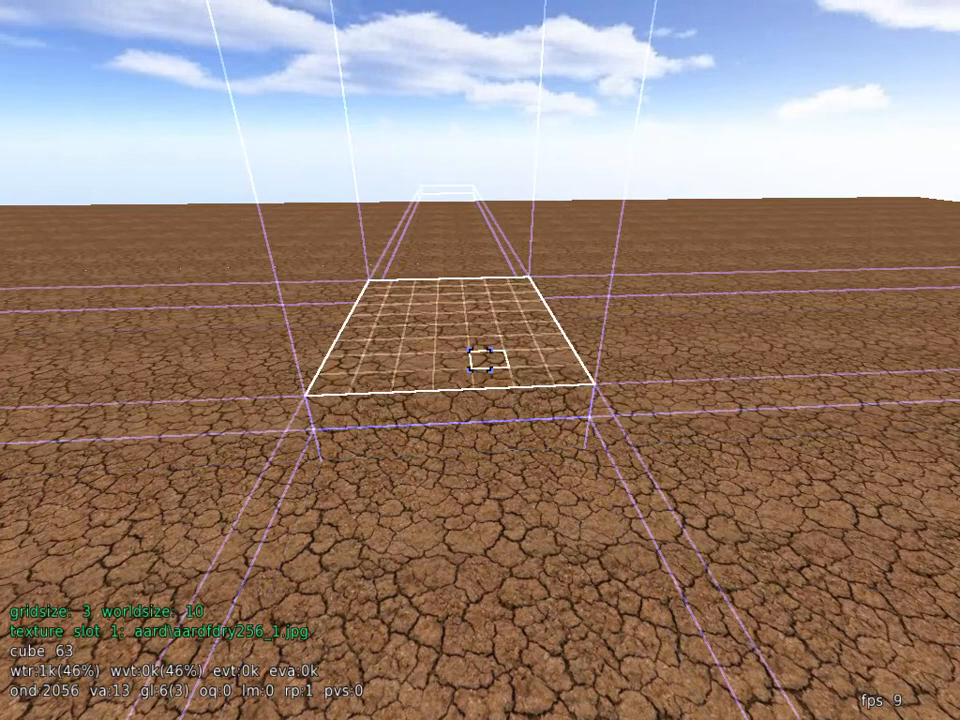
scroll(480, 360, "up", 3)
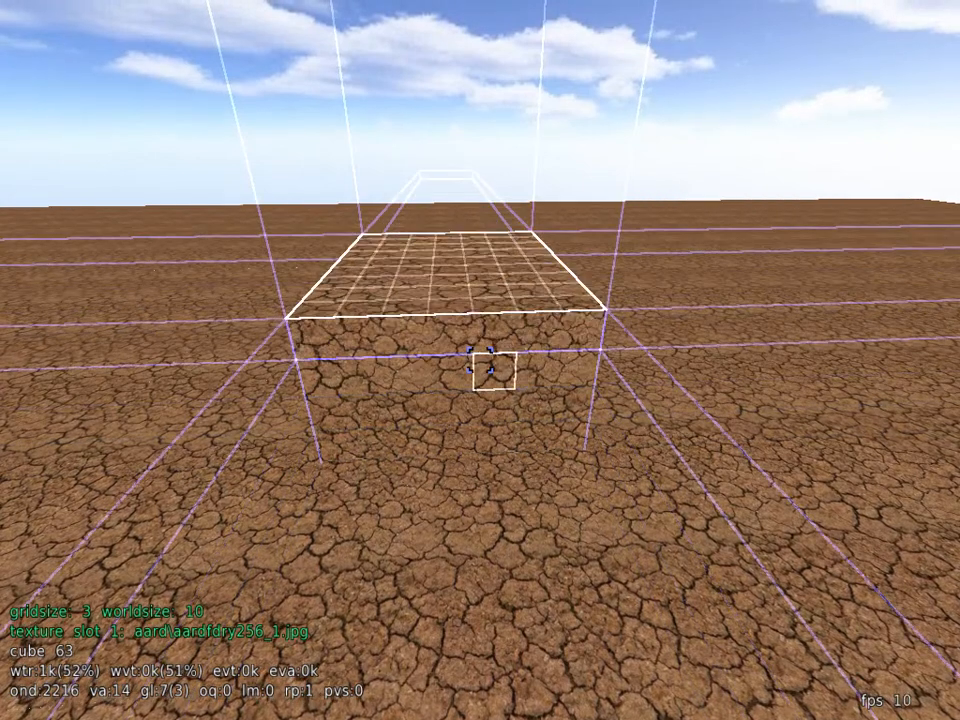
scroll(480, 360, "up", 4)
Step: Select a 5 by 4 cube rectangle at the base of the block's front face and push it inward to hollow out a room
key("w")
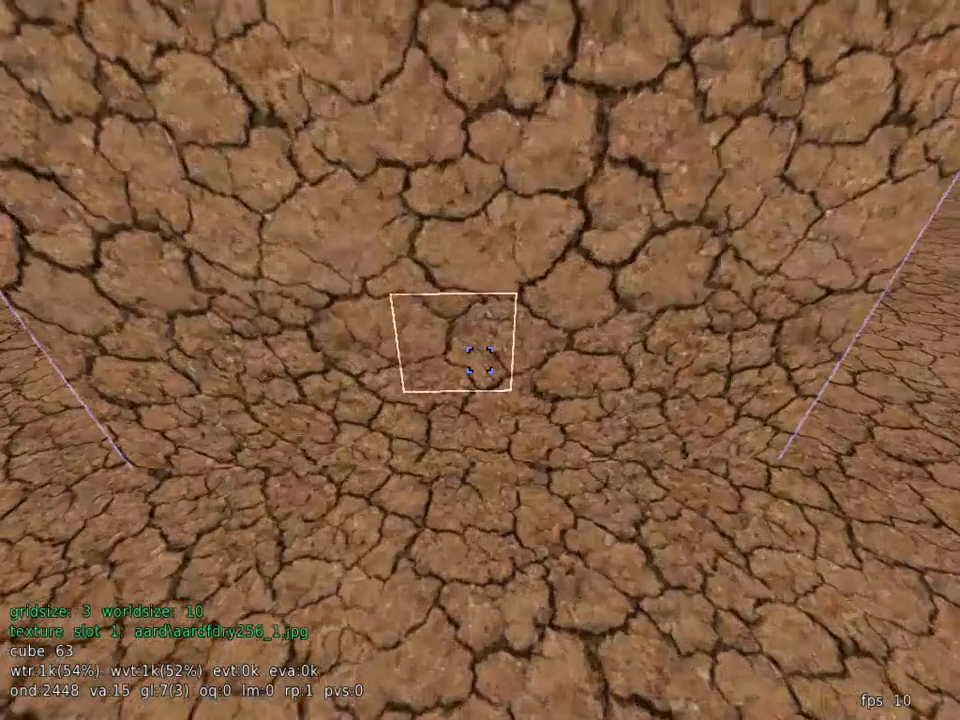
key("s")
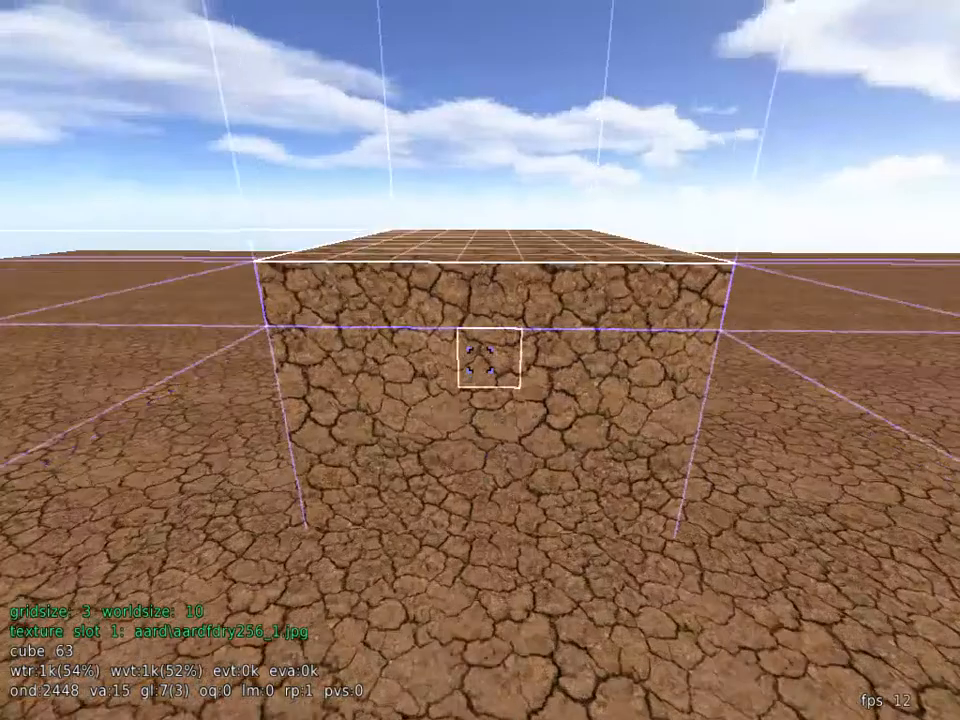
key("w")
key("s")
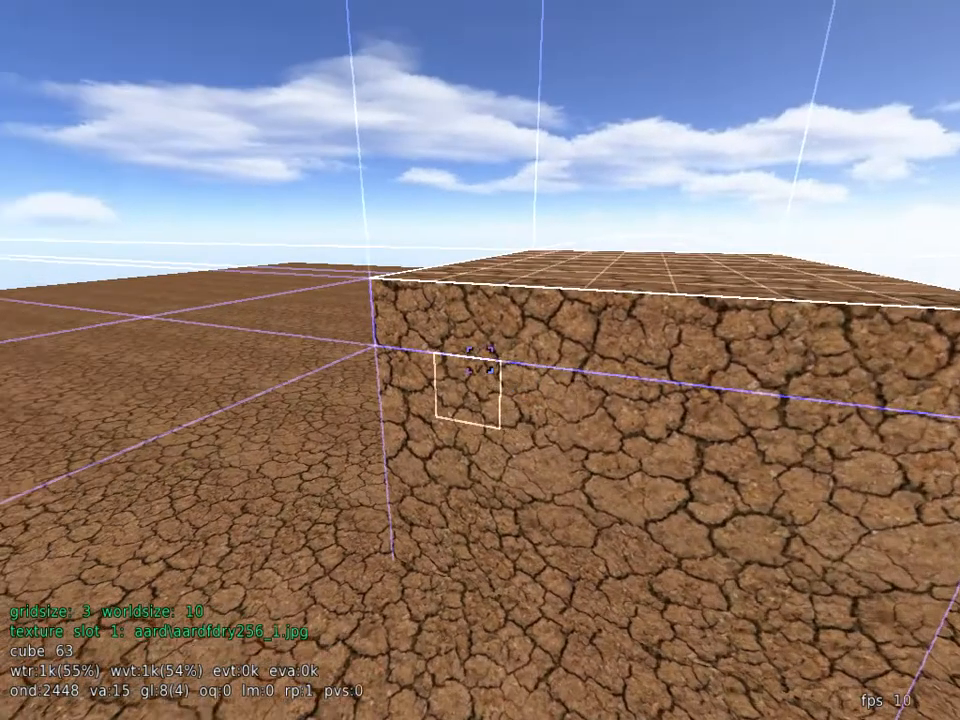
left_click_drag(480, 360, 480, 360)
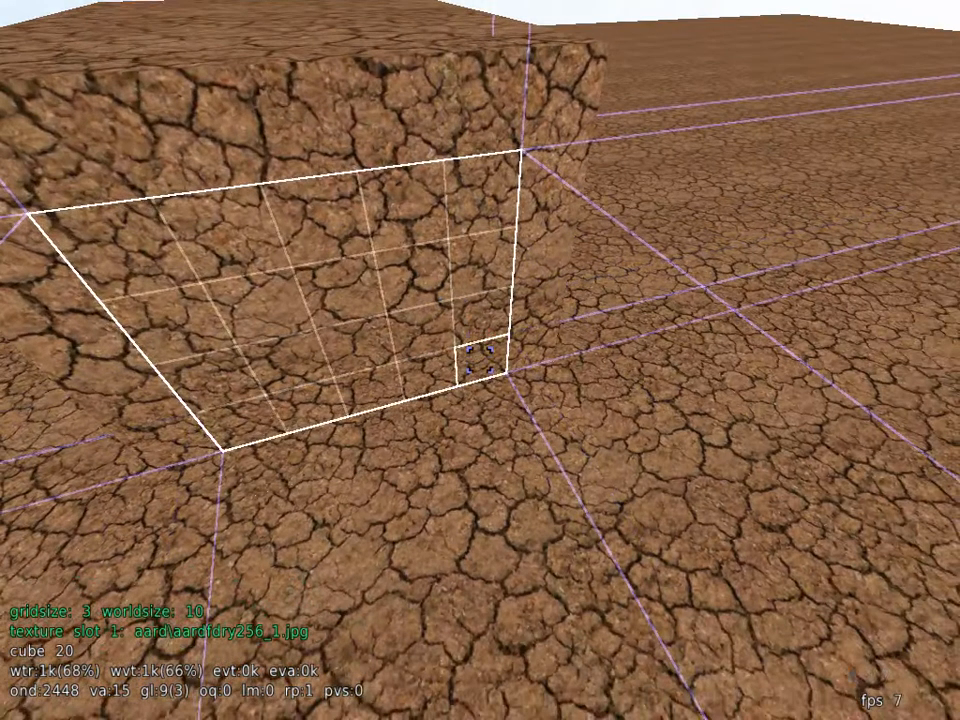
scroll(480, 360, "up", 1)
scroll(480, 360, "up", 2)
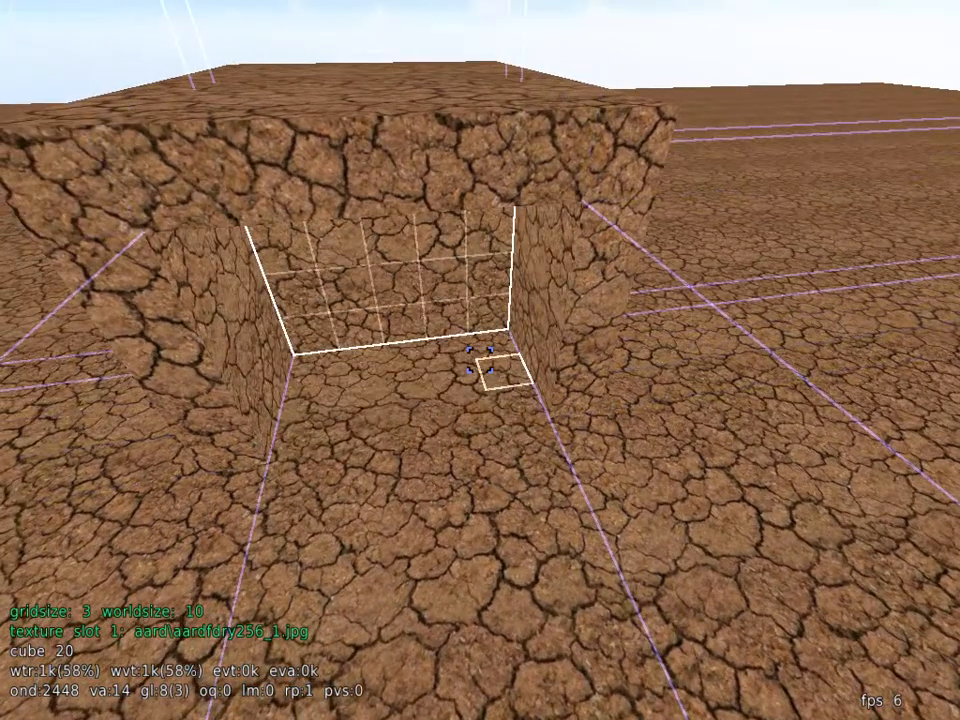
scroll(480, 360, "up", 2)
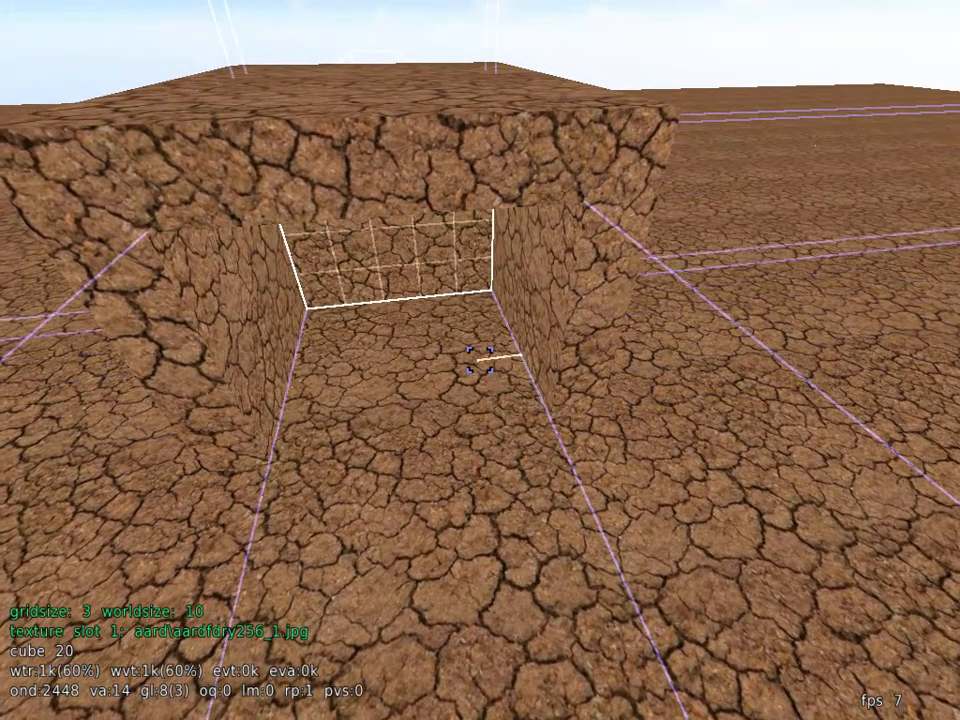
Step: Examine the hollowed block from inside and above in edit mode, and walk in and out of it in play mode
key("w")
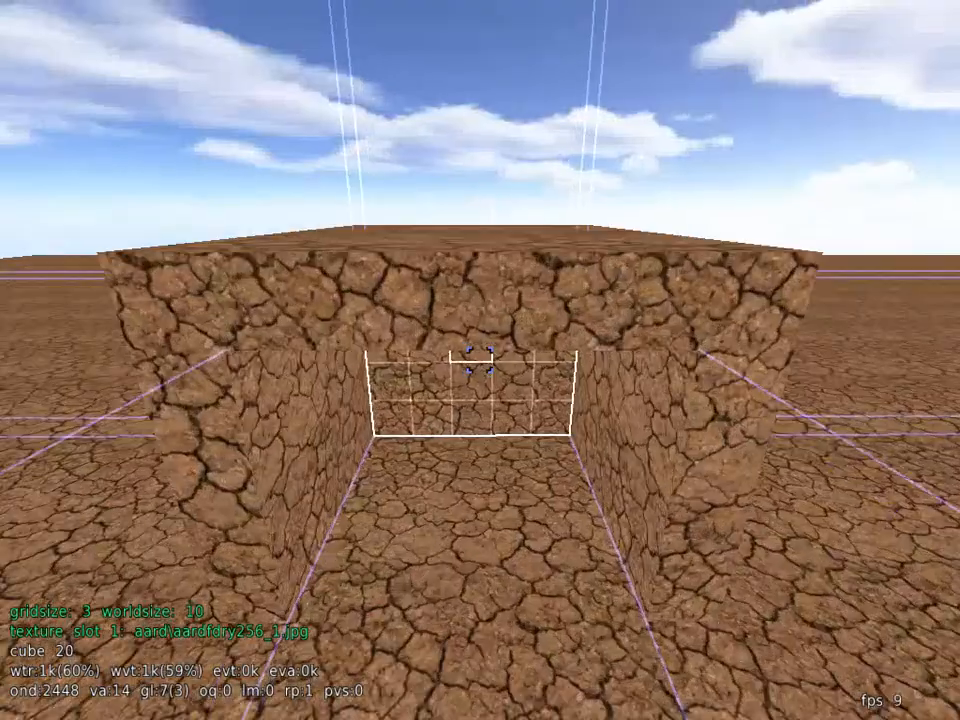
key("w")
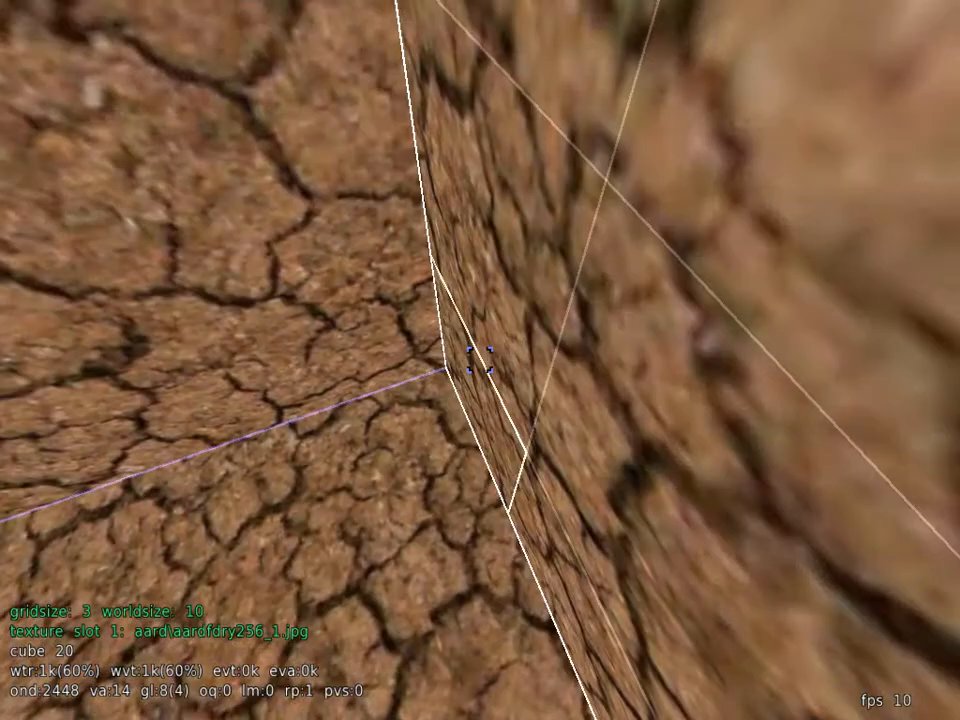
key("s")
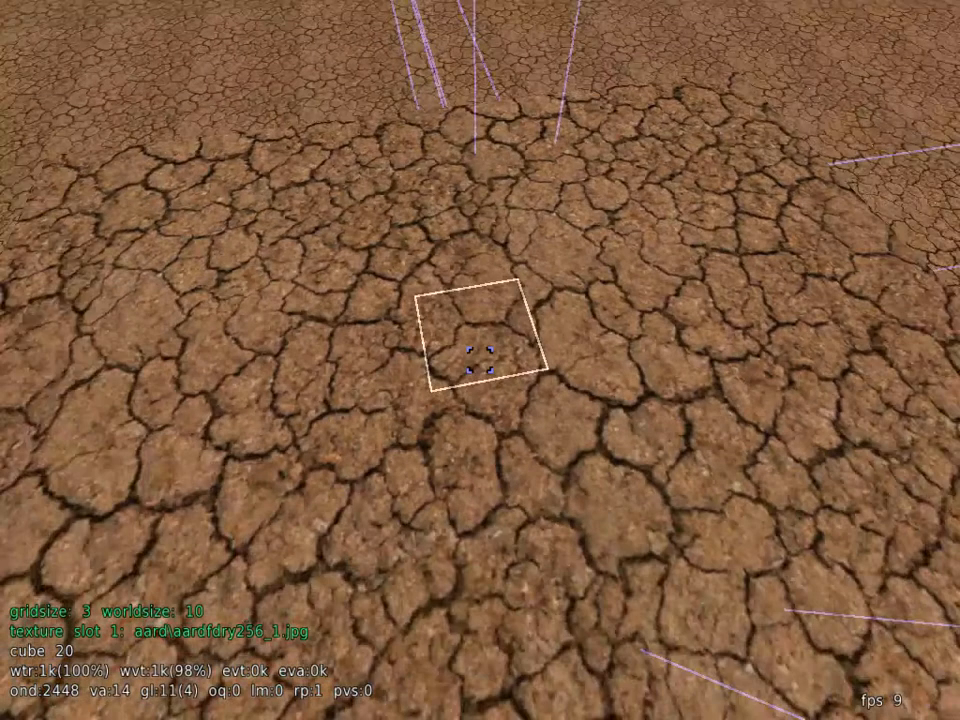
key("s")
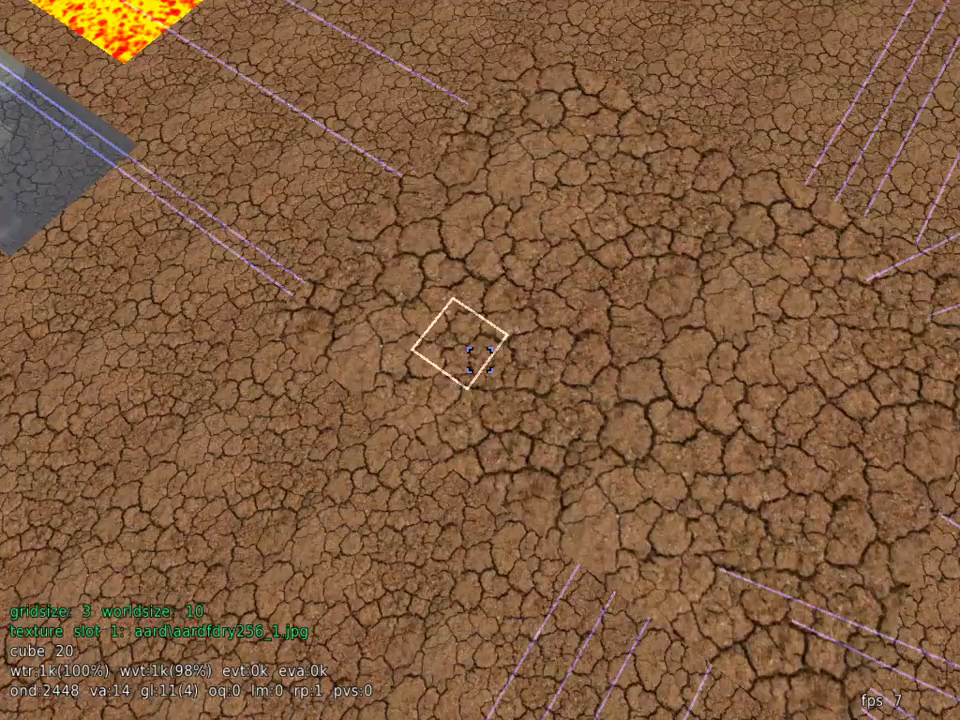
key("w")
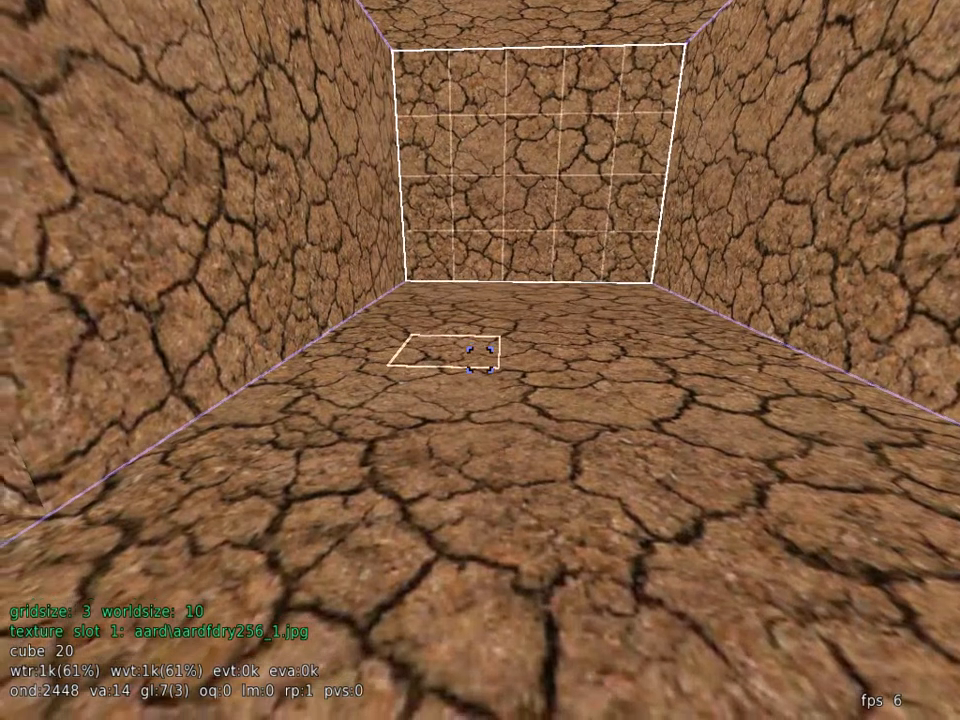
key("e")
key("s")
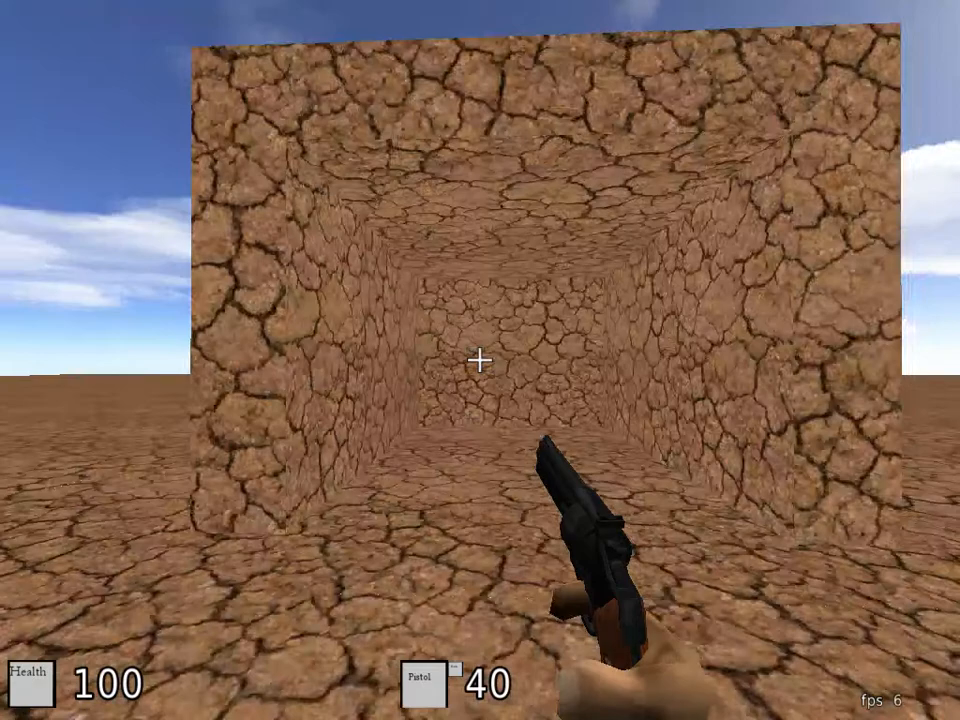
key("w")
key("w")
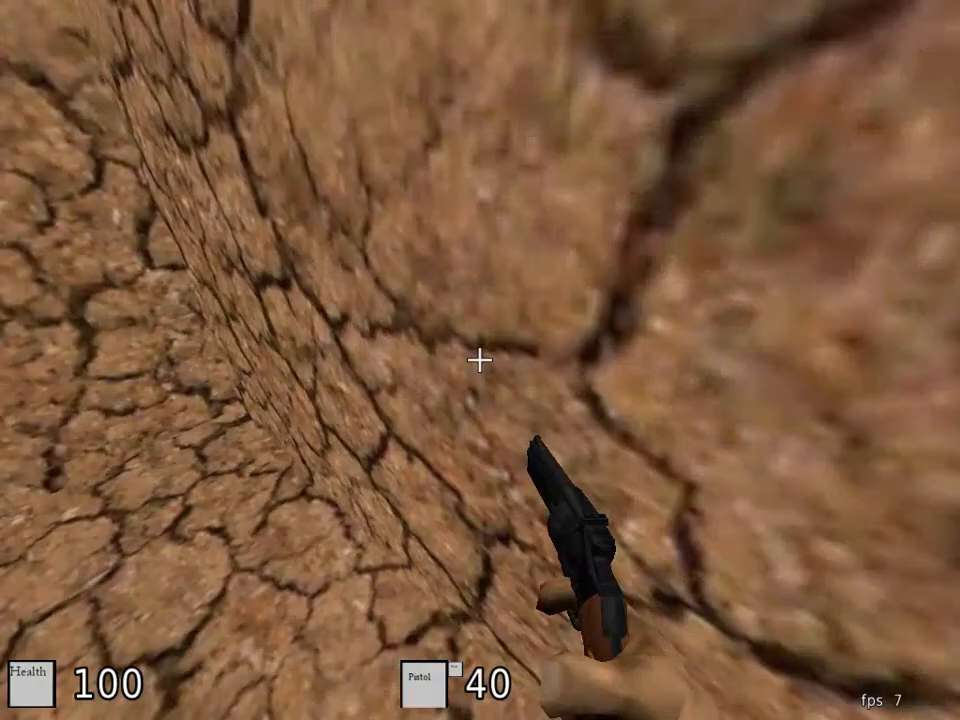
key("w")
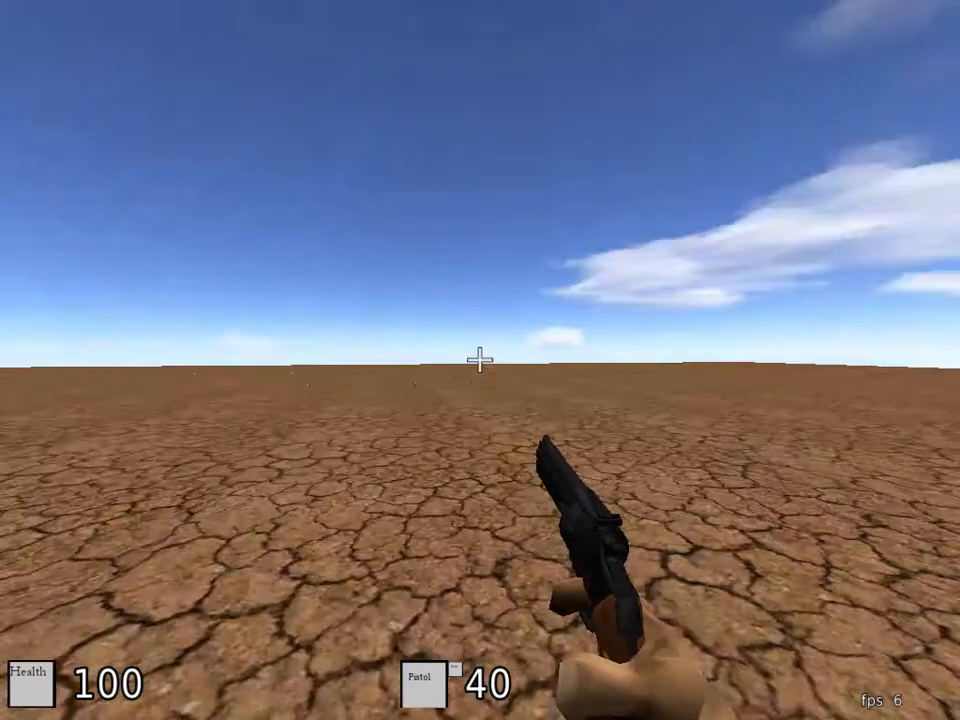
key("w")
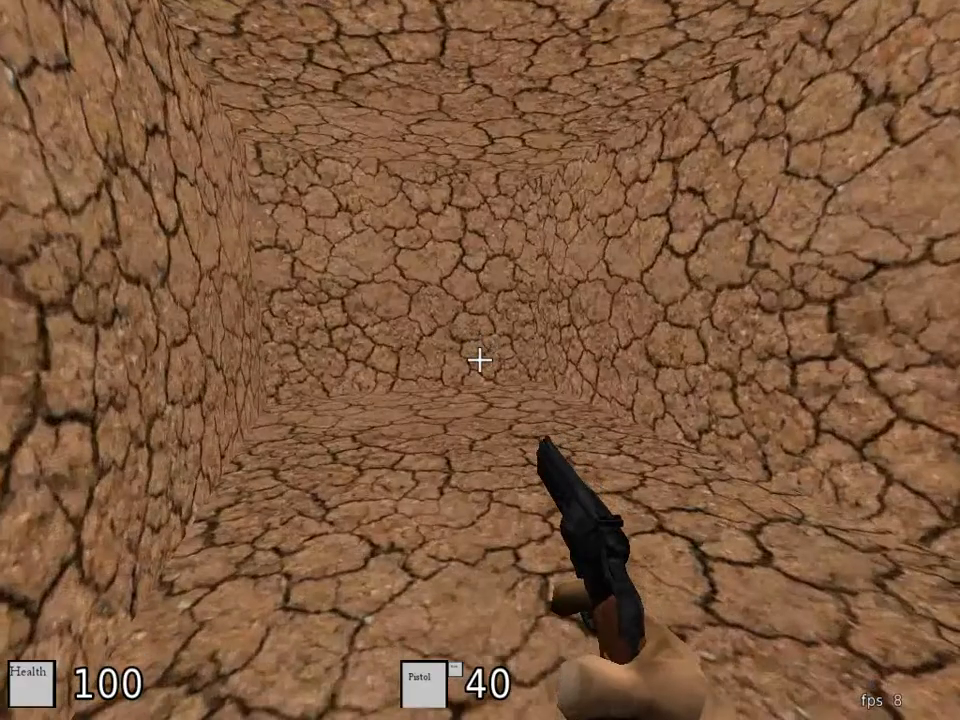
key("s")
key("e")
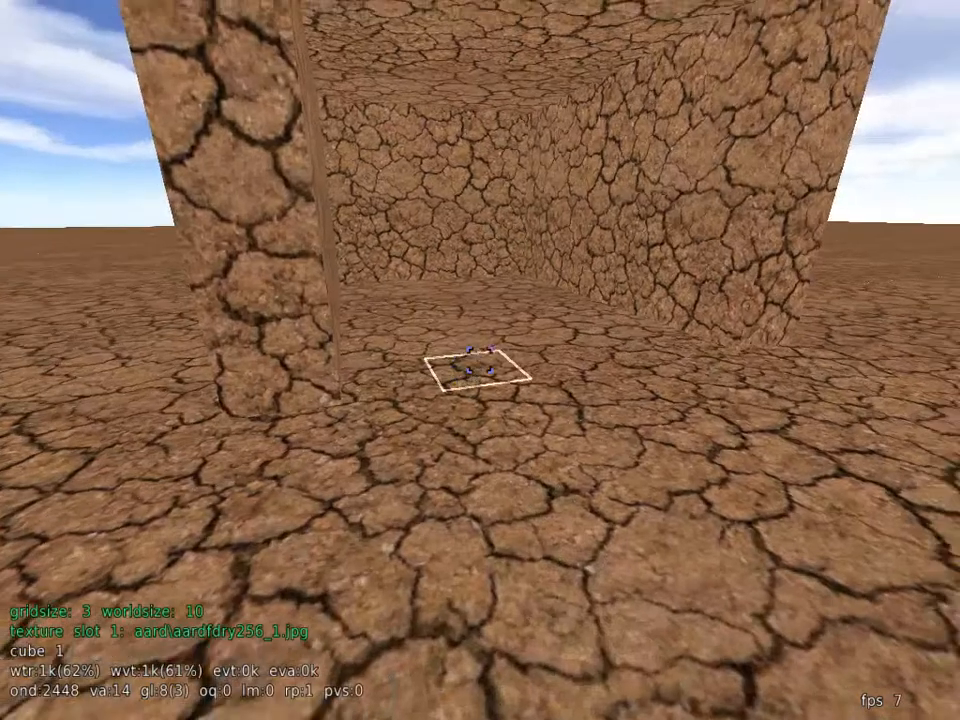
Step: Select the room's entrance volume from an upper corner to the opposite floor corner and fill it with the clip material
key("w")
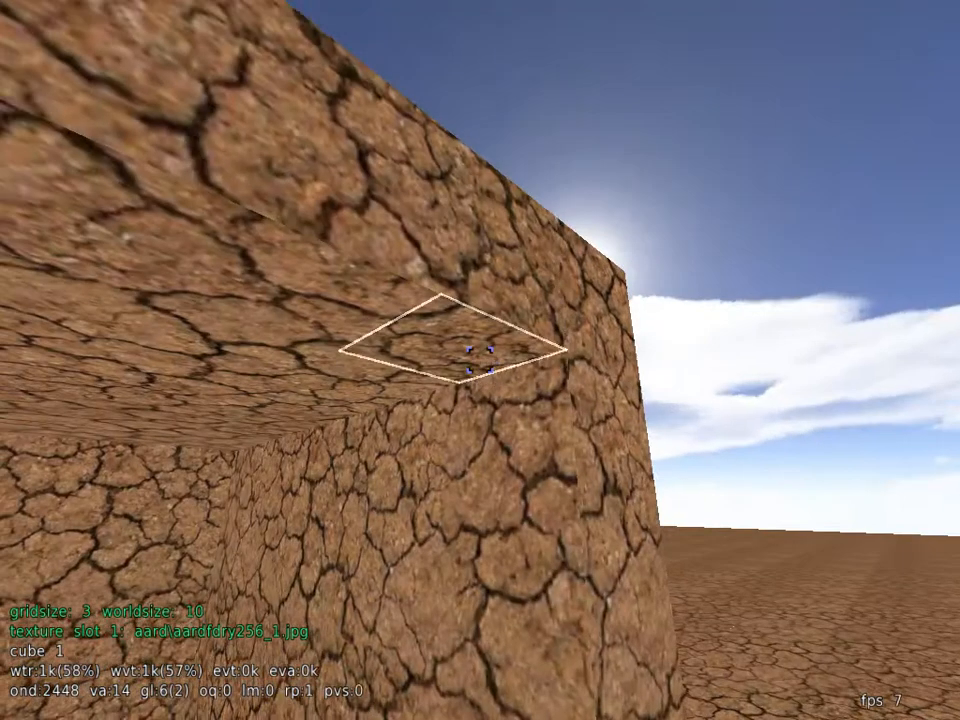
left_click(479, 360)
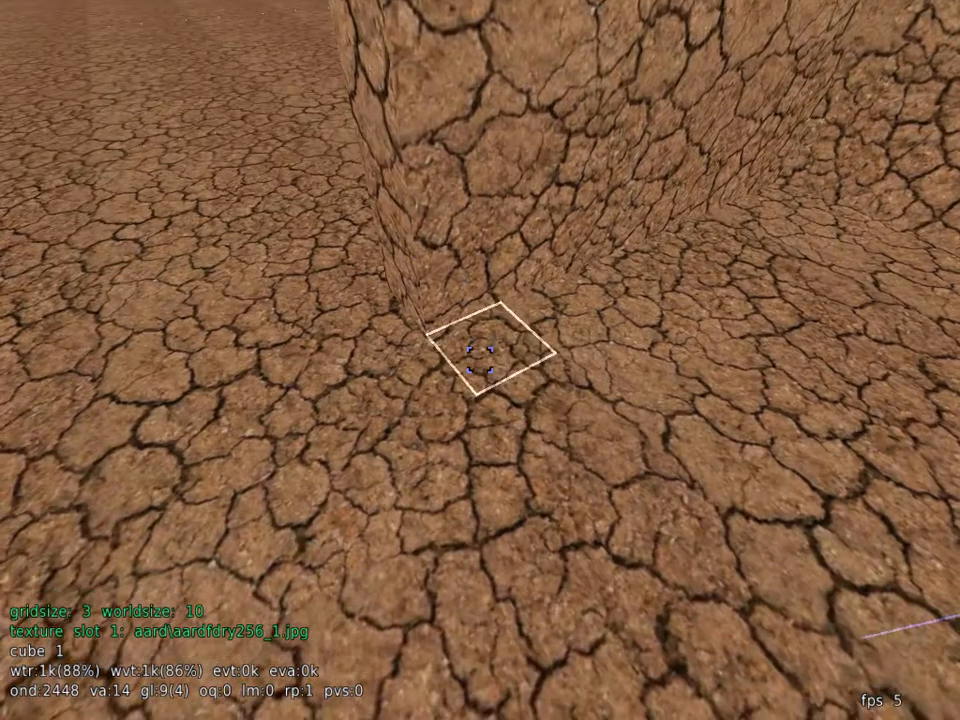
middle_click(480, 360)
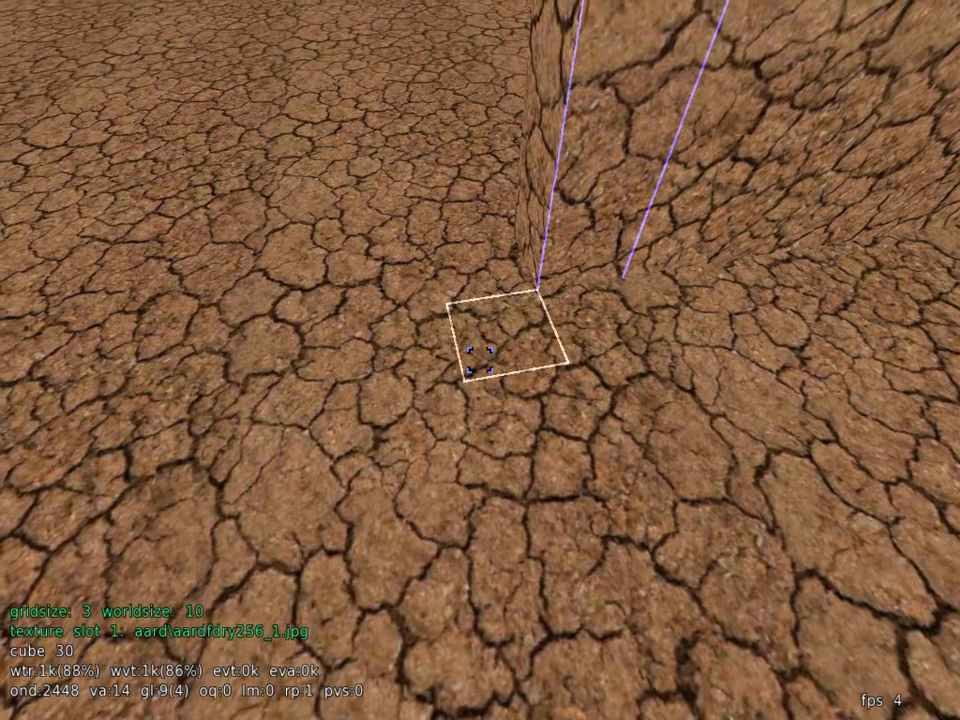
key("Escape")
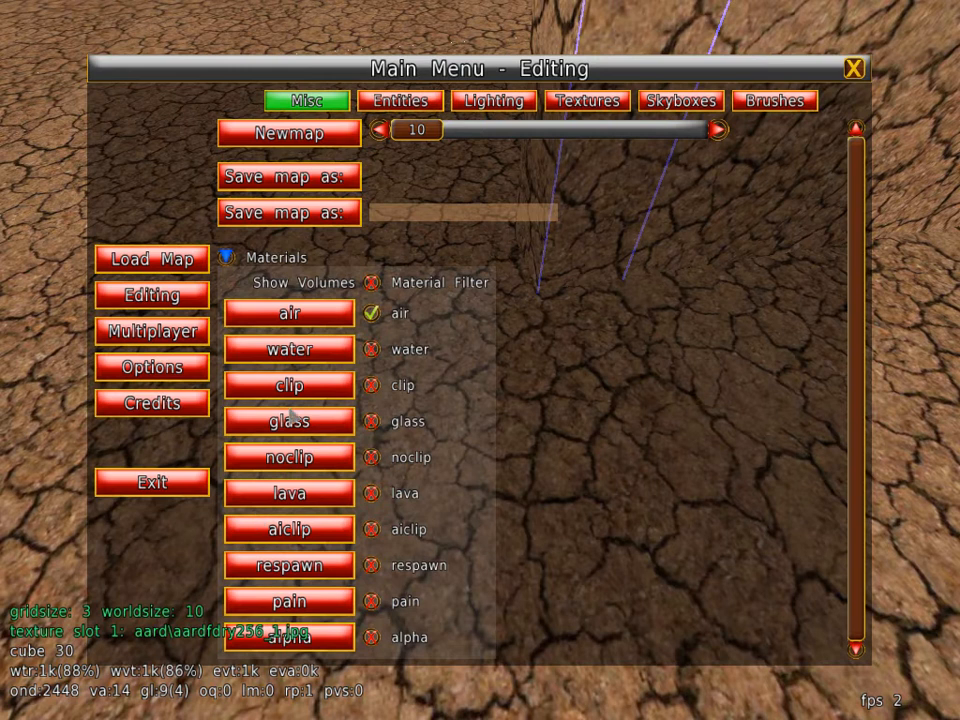
left_click(289, 394)
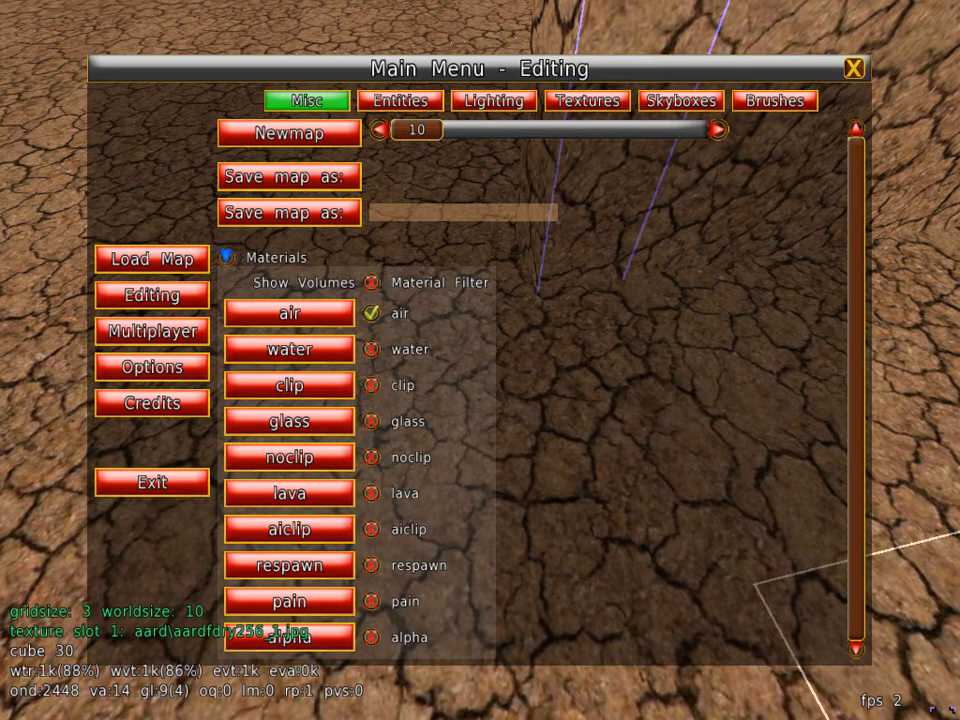
key("Escape")
Step: Test the clip volume by walking against the block's entrance from several spots in play mode, and return to edit mode
key("e")
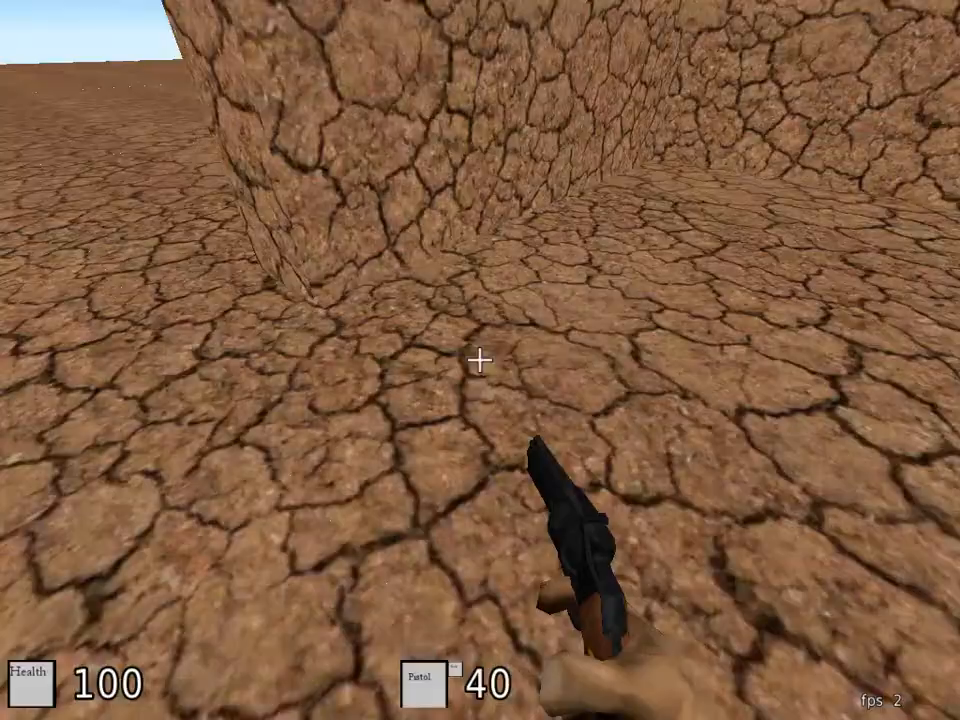
key("s")
key("w")
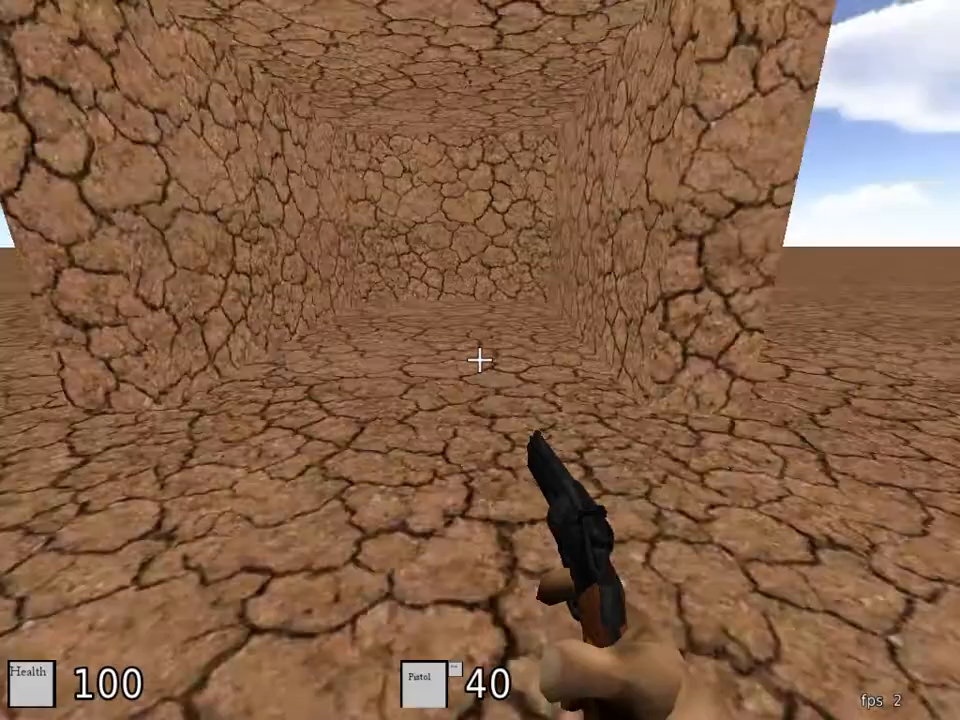
key("s")
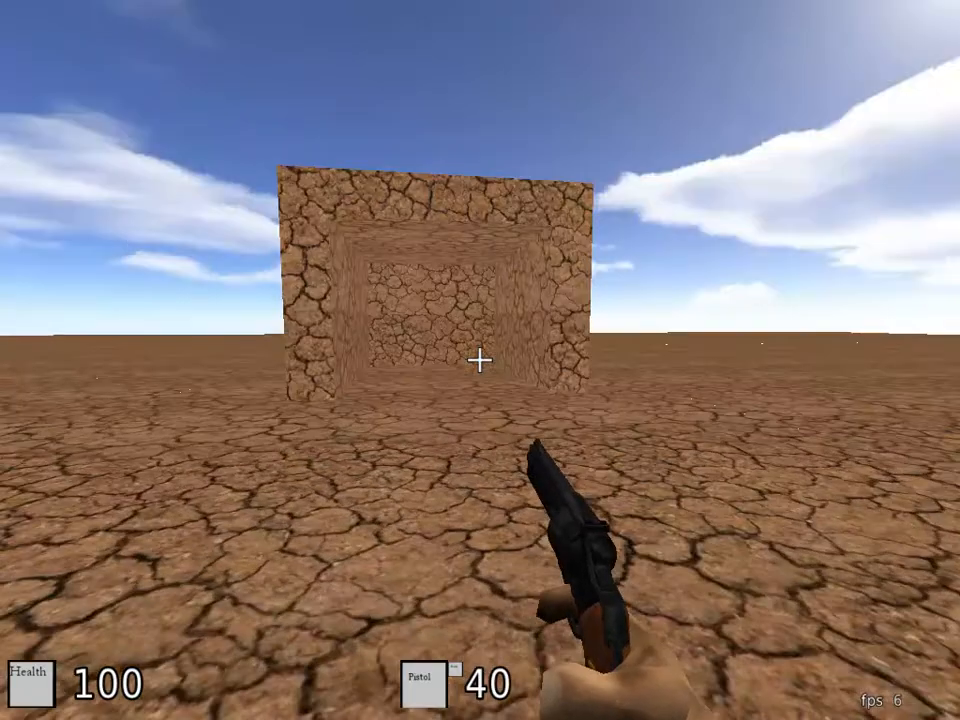
key("w")
key("s")
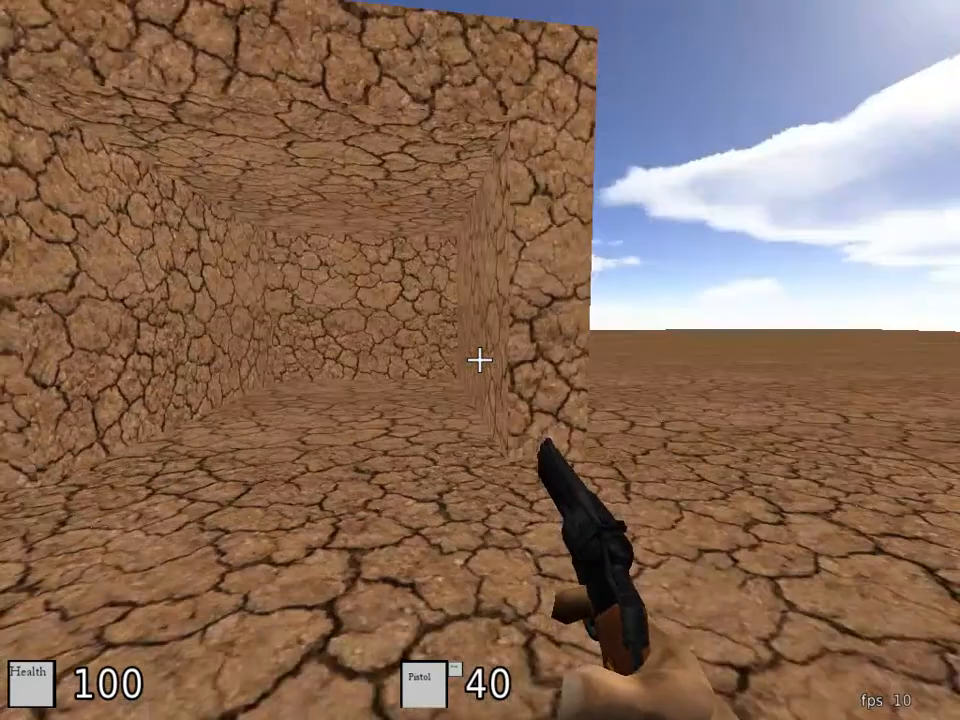
key("w")
key("d")
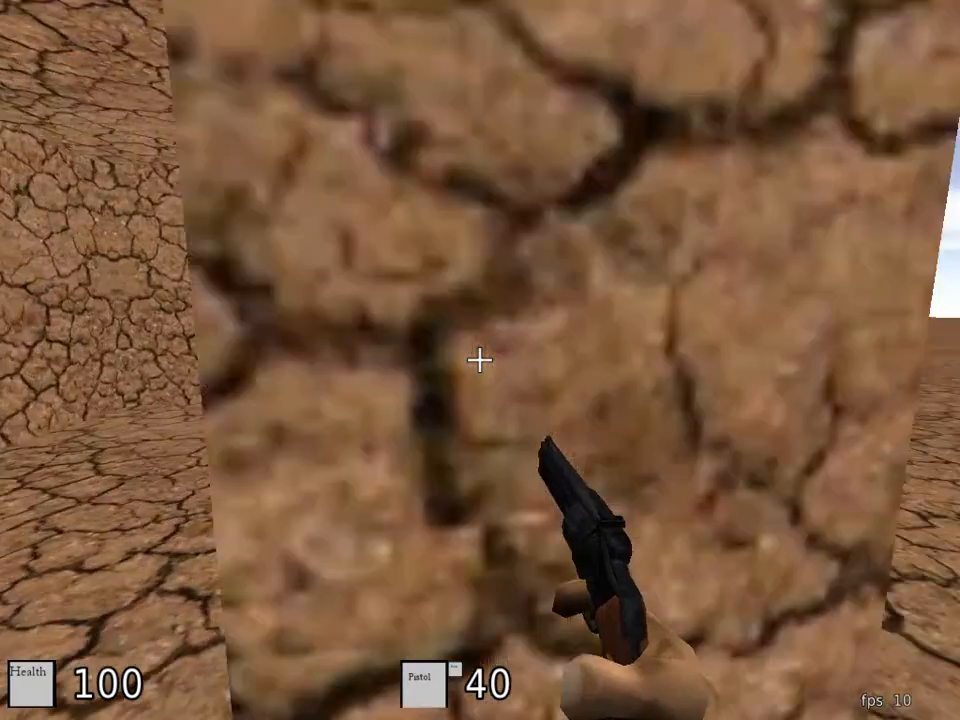
key("s")
key("w")
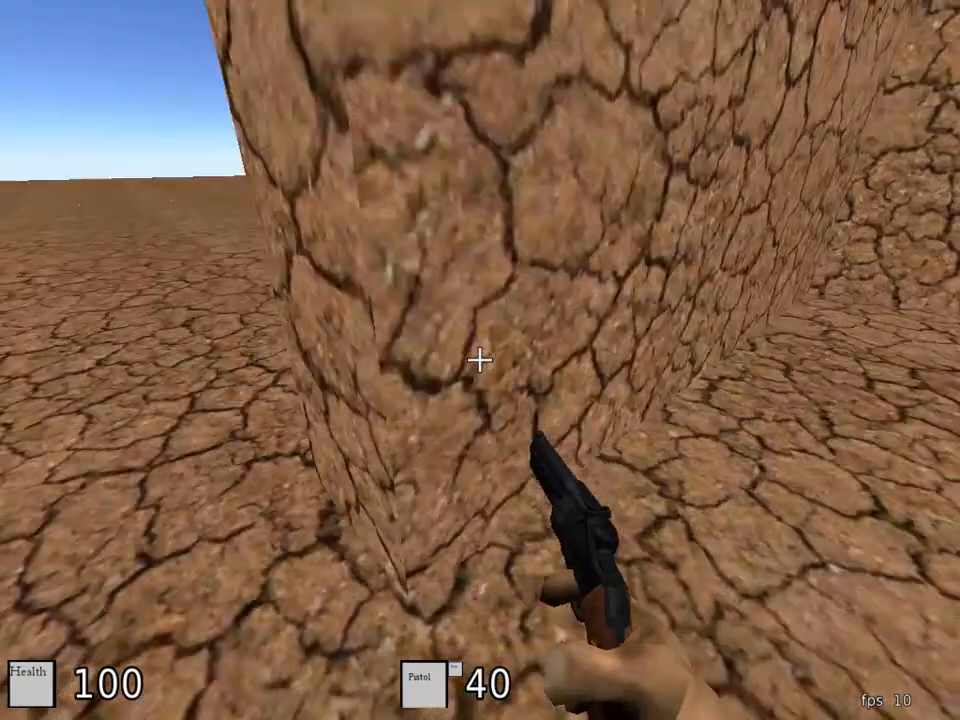
key("s")
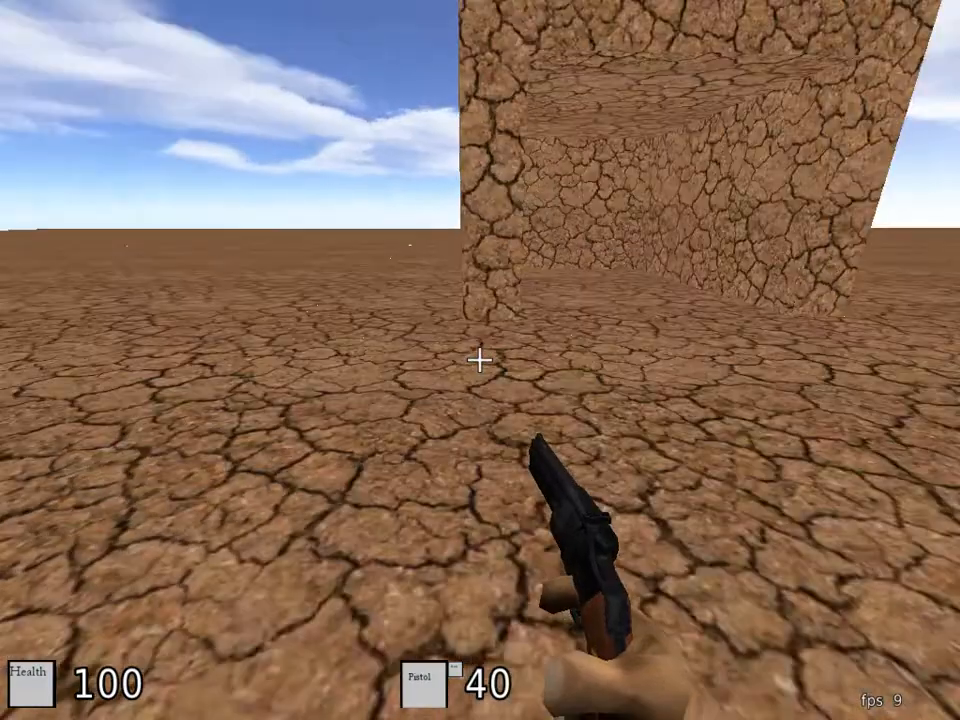
key("w")
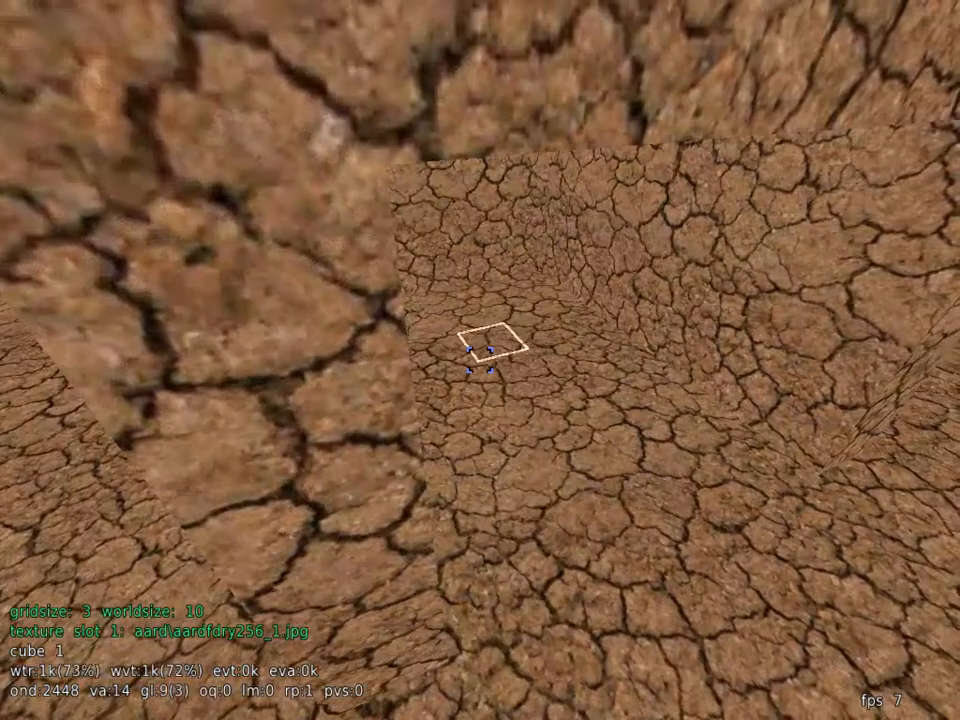
Step: Select the room's entrance volume between opposite corners and clear its clip material by filling it with air
key("w")
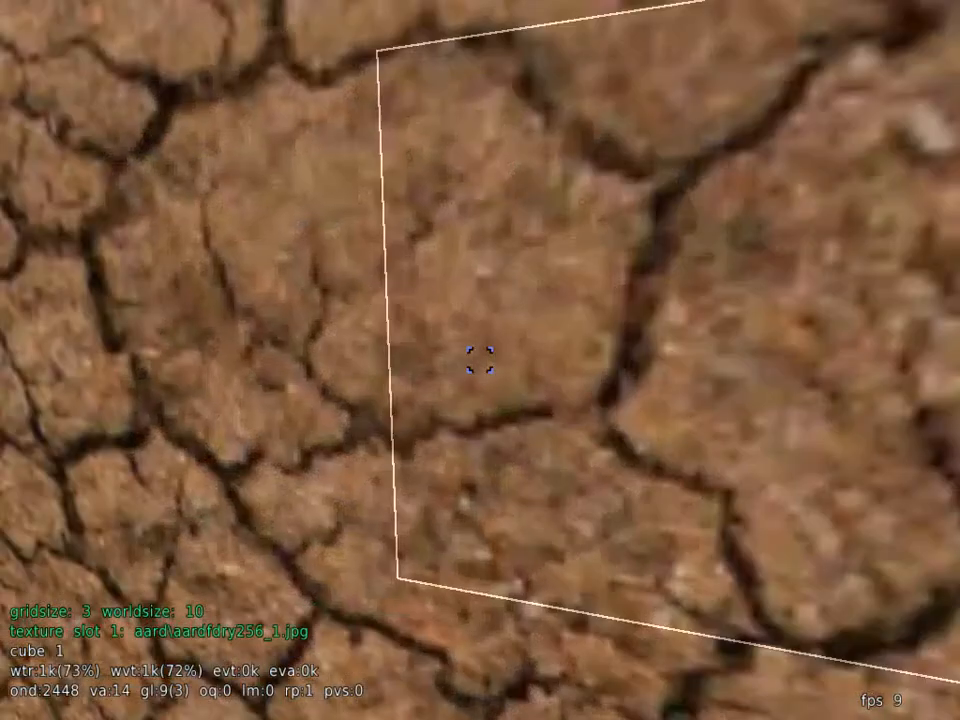
key("w")
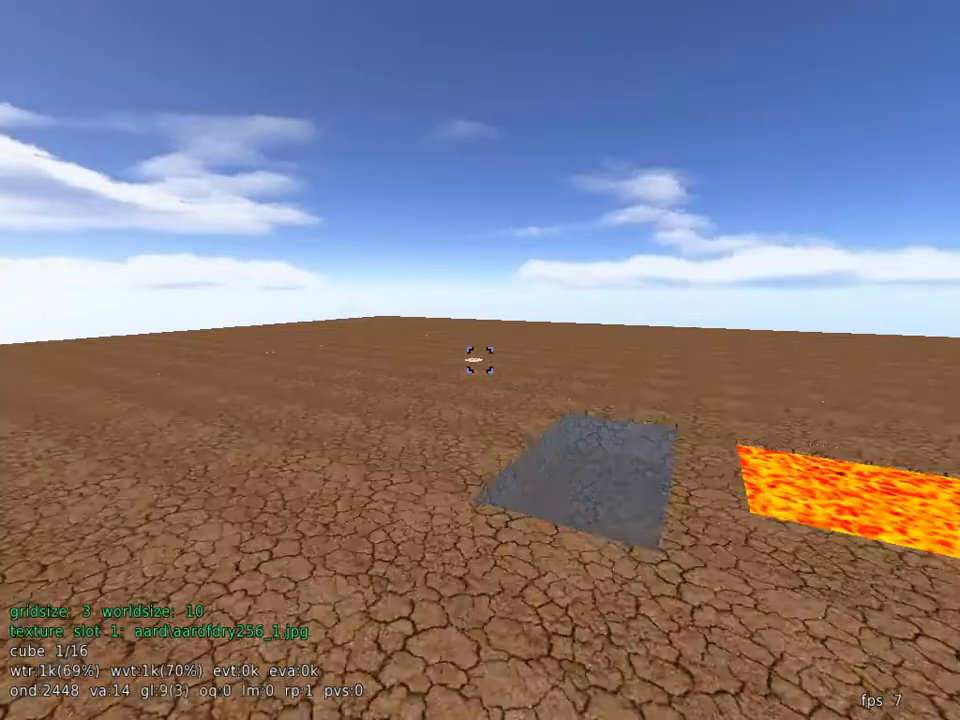
key("w")
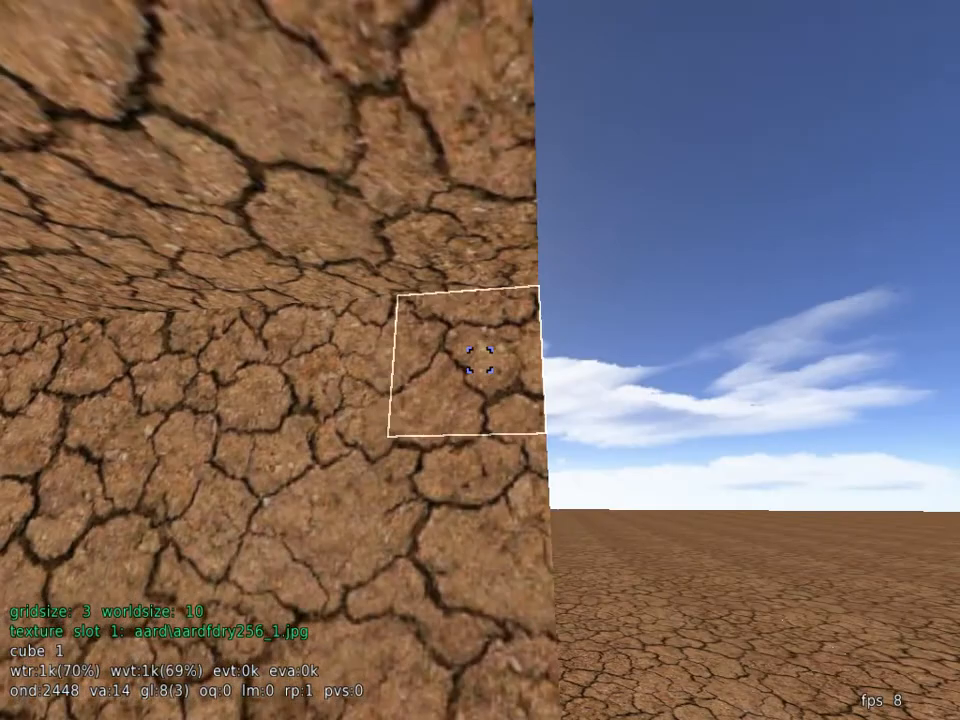
left_click(480, 360)
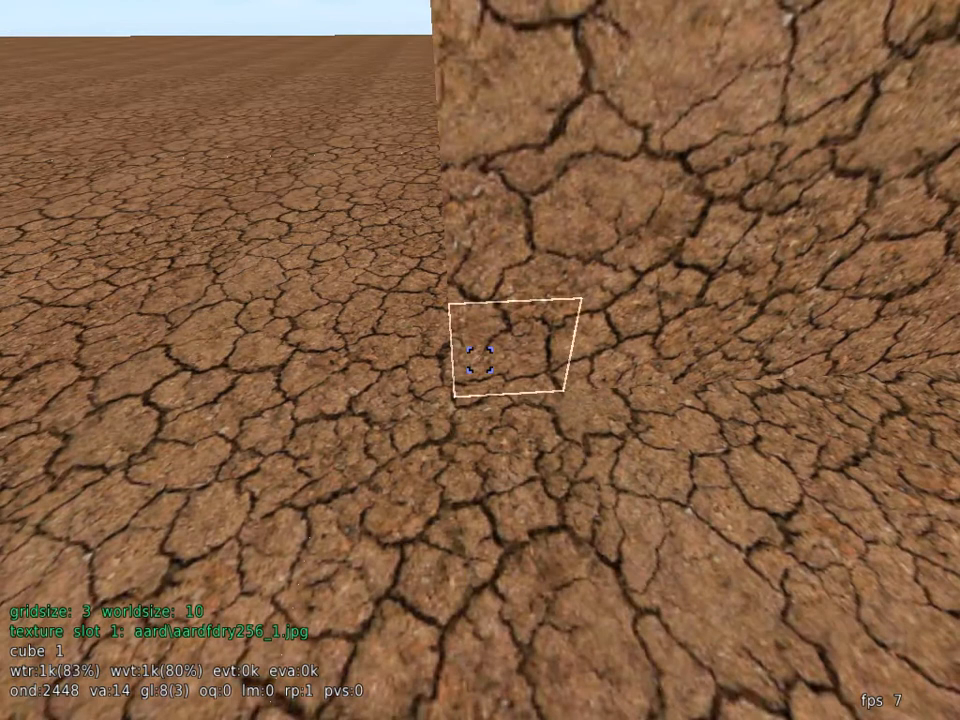
middle_click(480, 360)
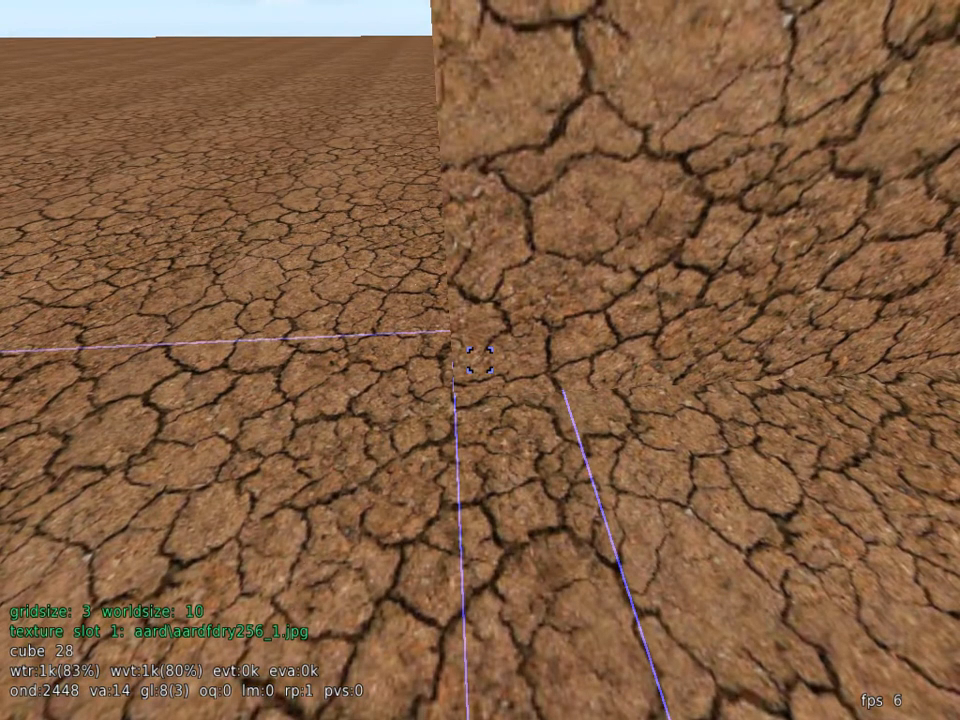
key("Escape")
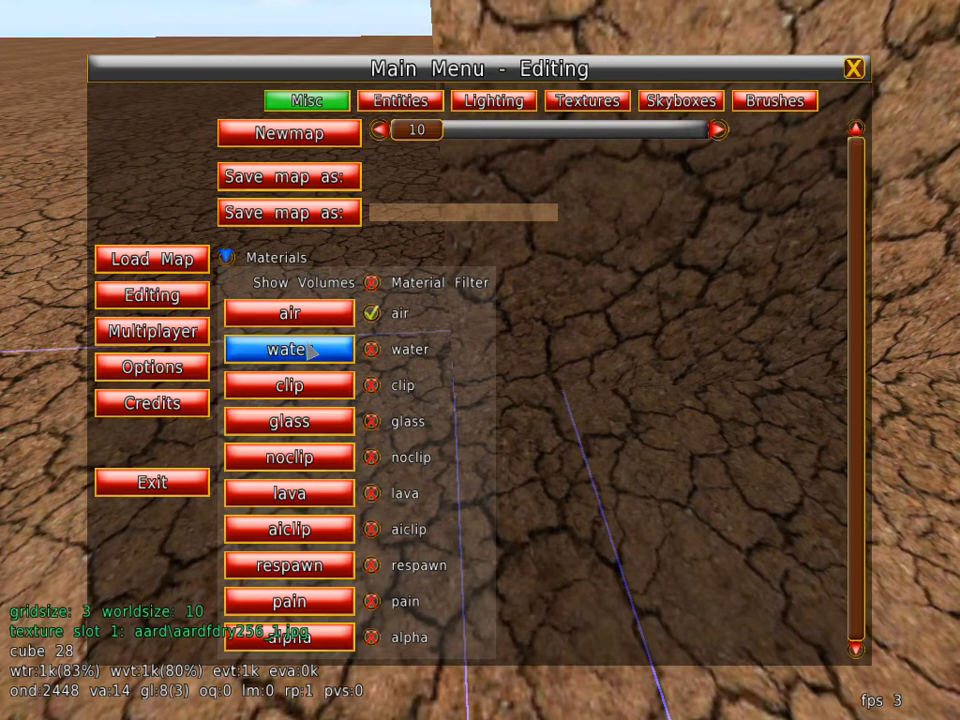
key("Escape")
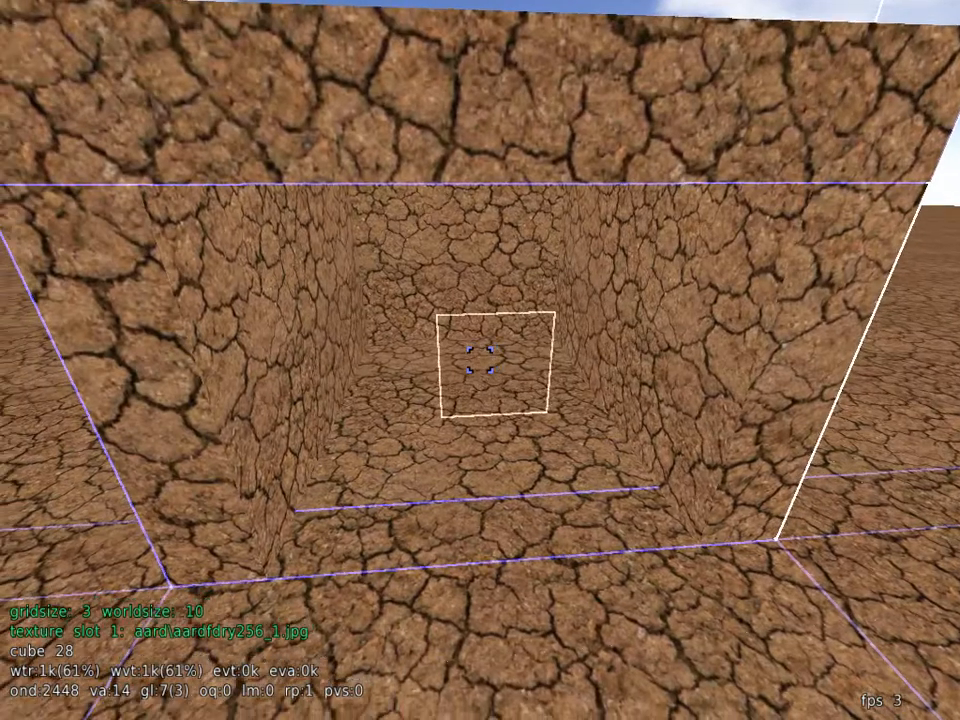
Step: Test the cleared entrance by walking in and out of the room in play mode, and return to edit mode
key("e")
key("w")
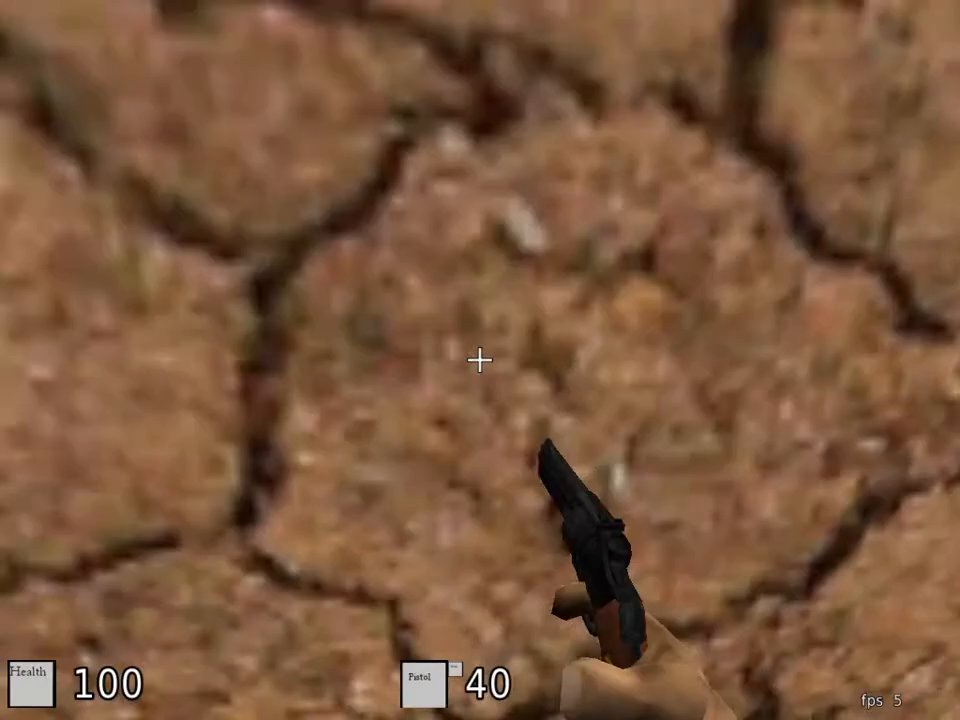
key("s")
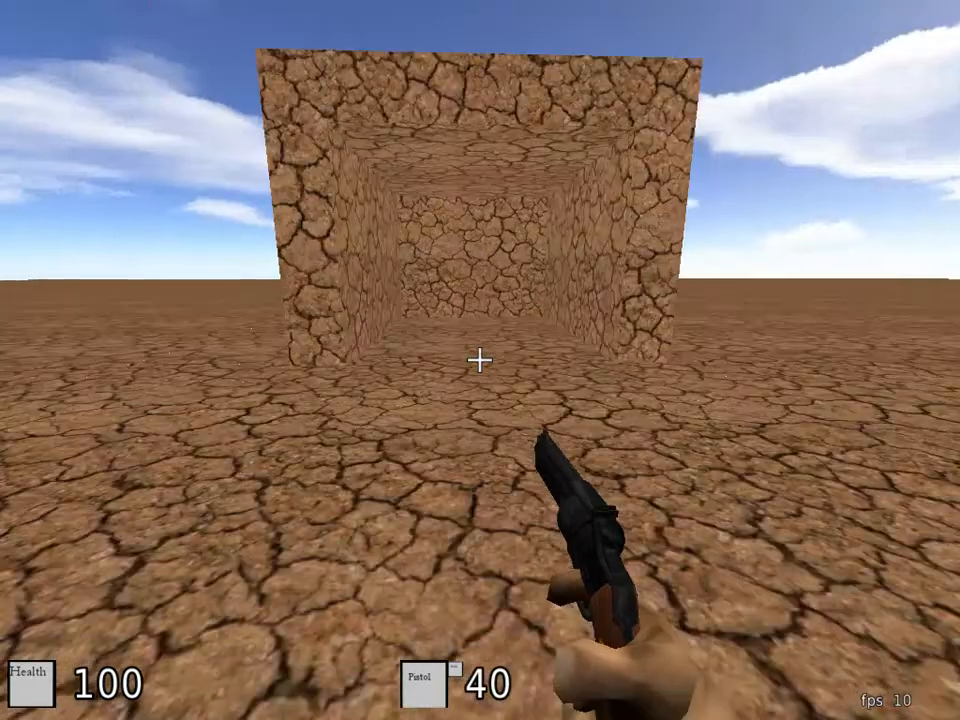
key("w")
key("s")
key("w")
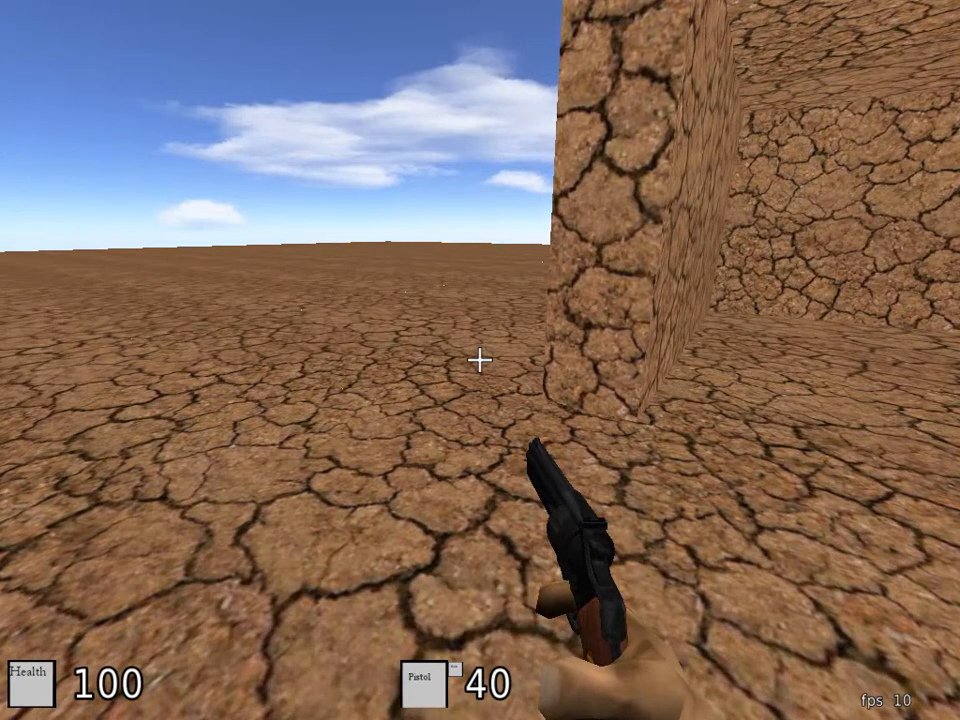
key("e")
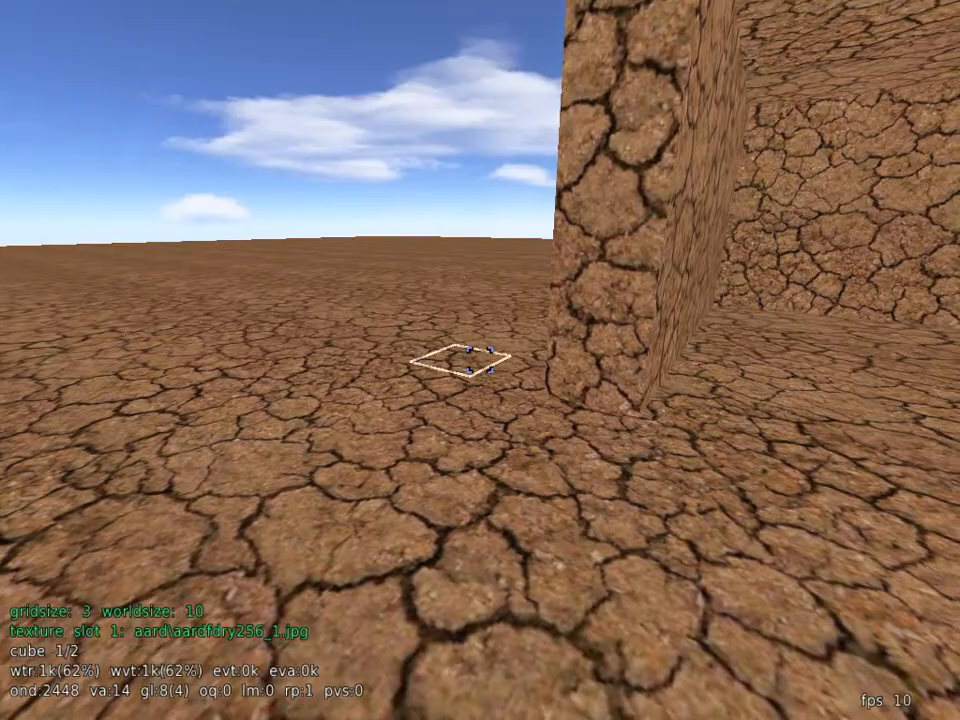
Step: Select the room's entrance volume from a lower corner to the opposite upper corner and fill it with the glass material
key("w")
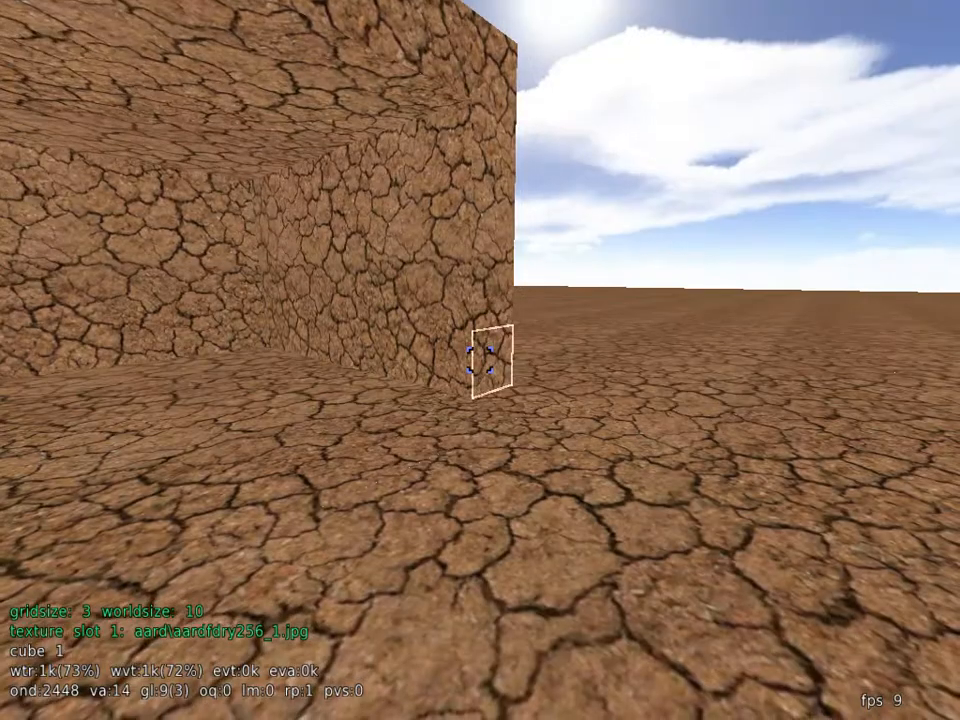
key("w")
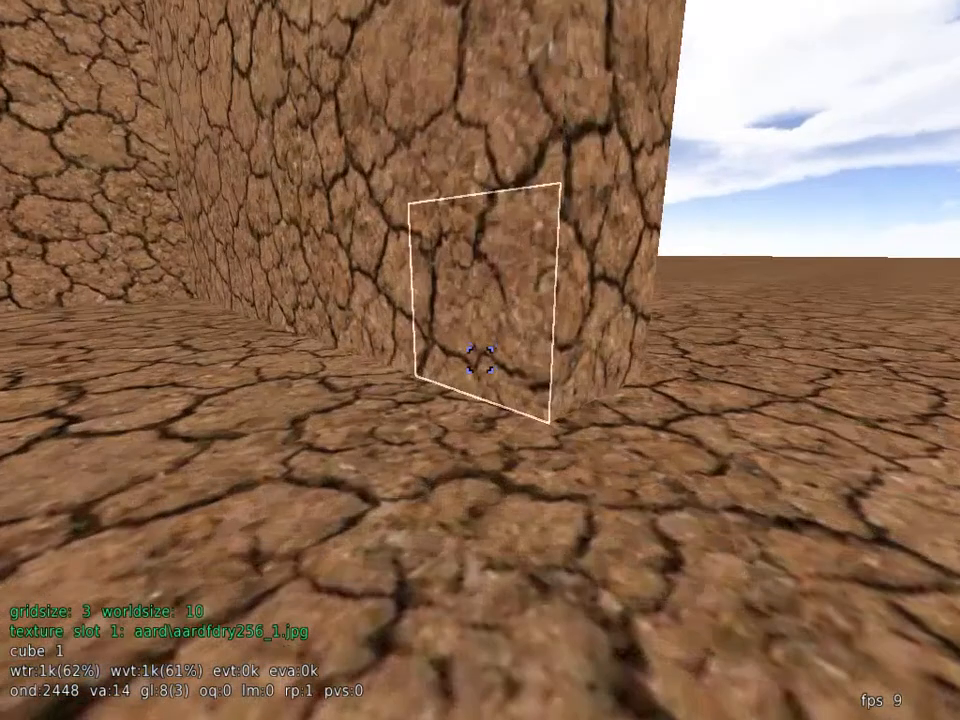
left_click(480, 360)
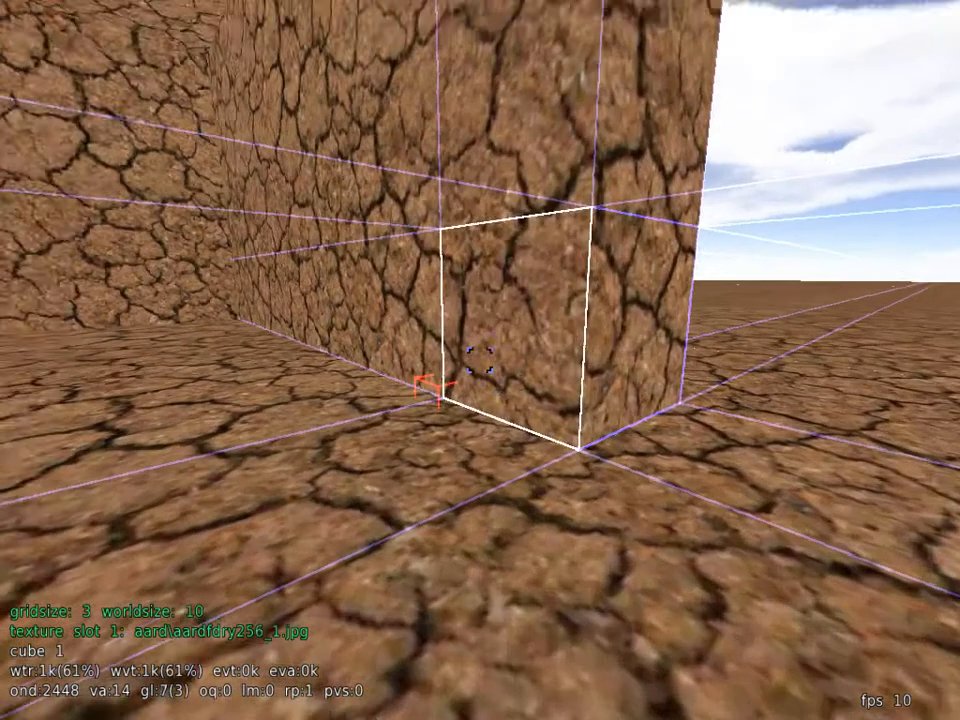
key("w")
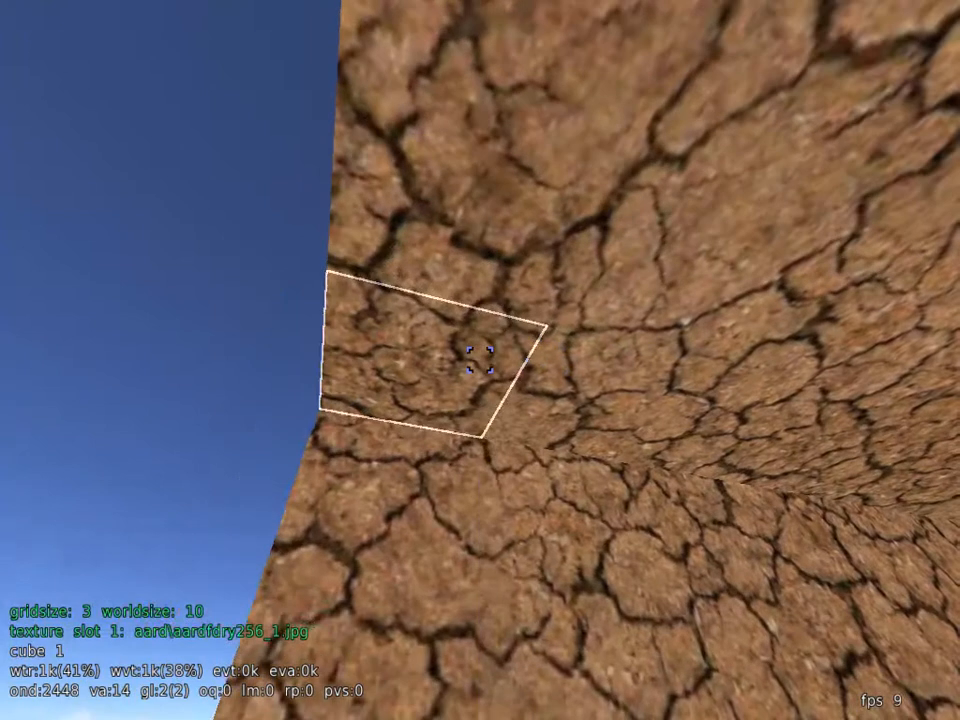
middle_click(480, 360)
key("s")
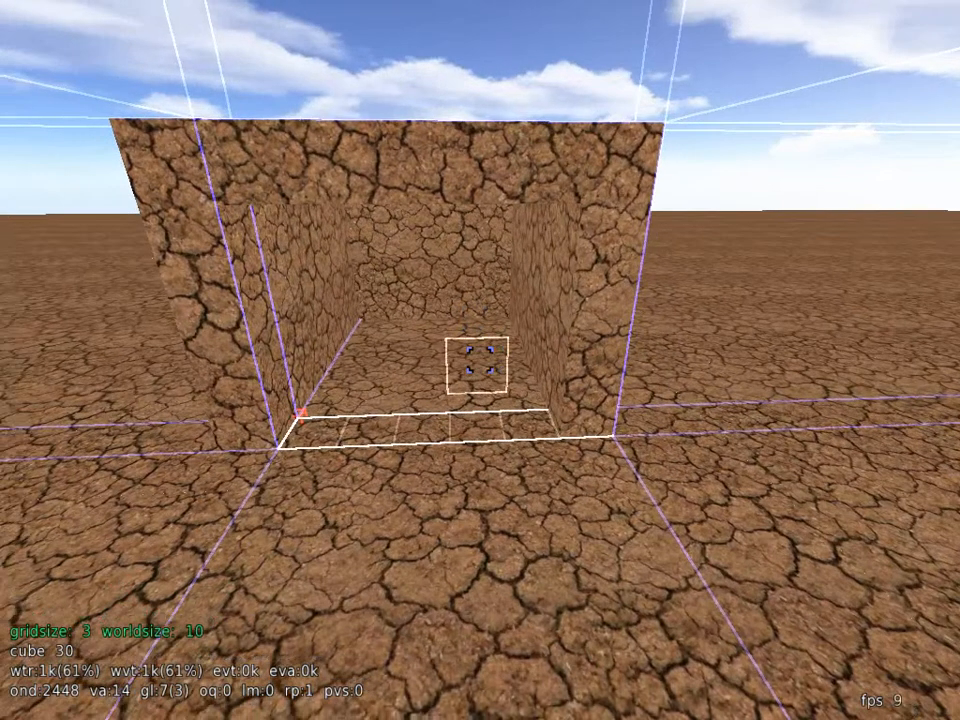
key("Escape")
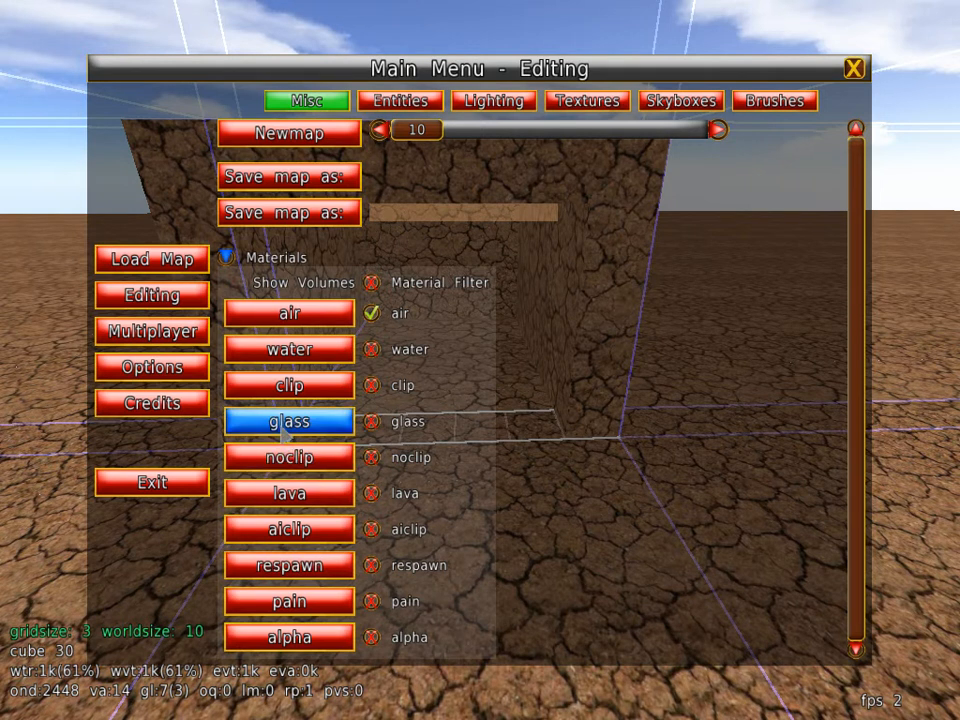
left_click(284, 433)
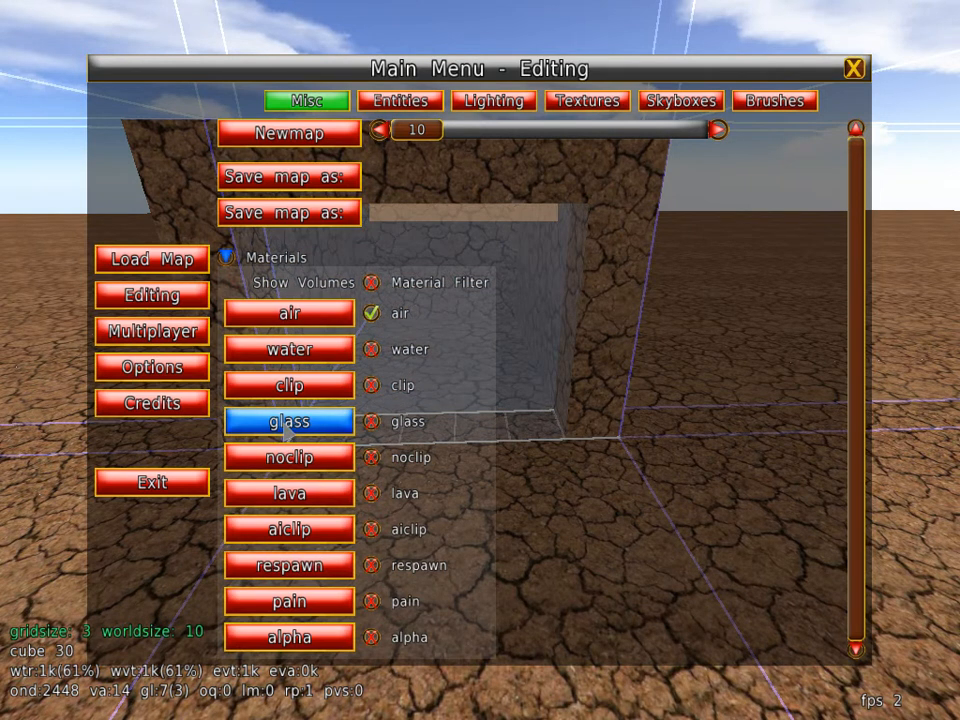
key("Escape")
Step: Test the glass volume in play mode by walking against it and firing the pistol at it
key("e")
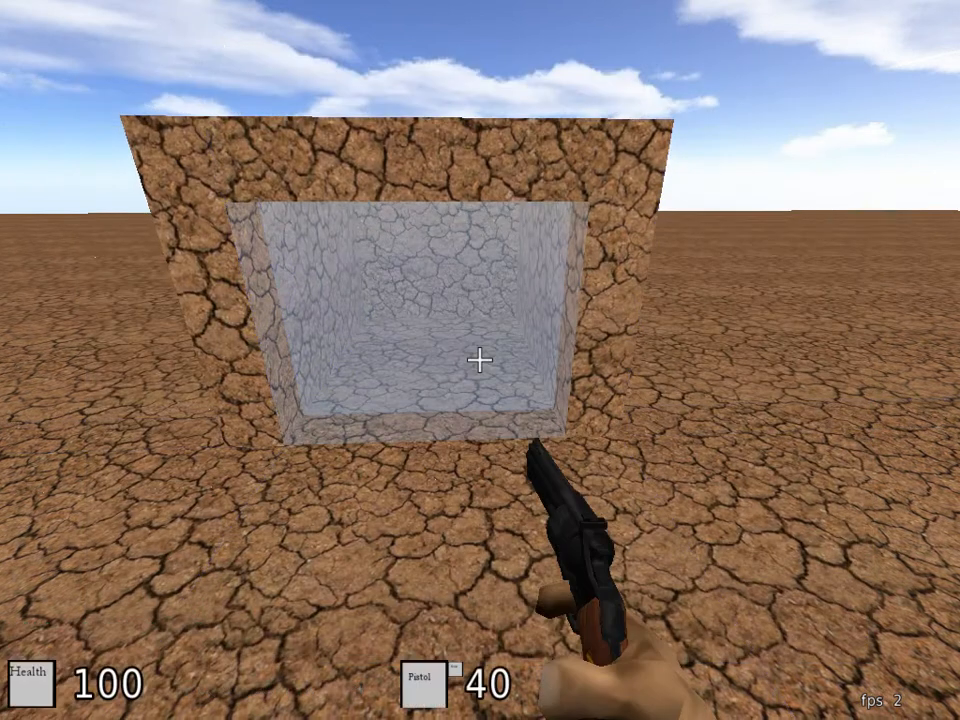
key("w")
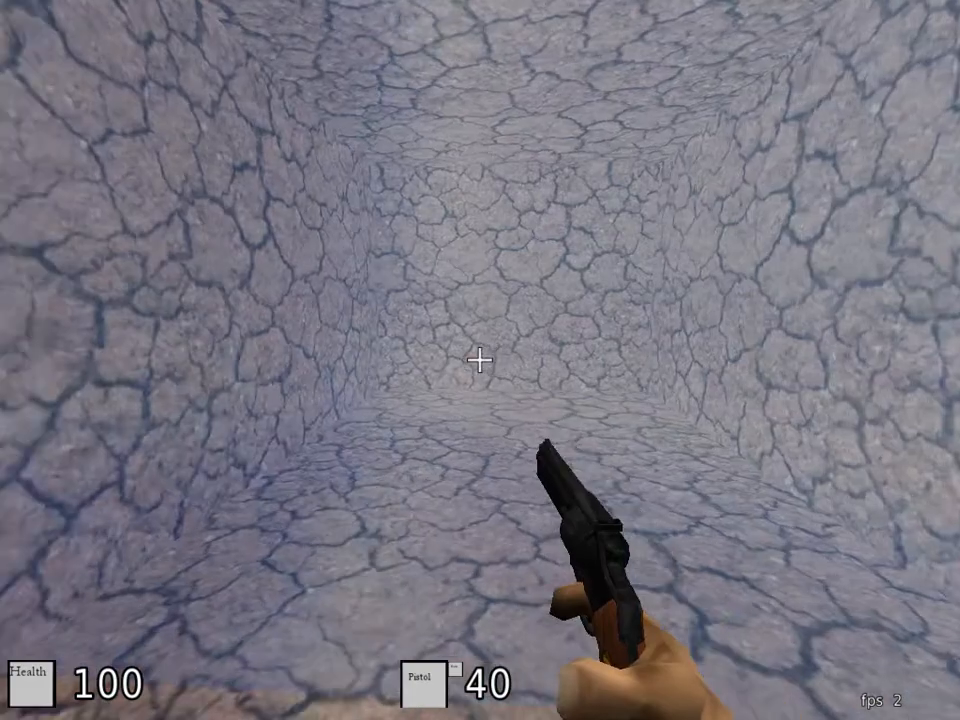
key("s")
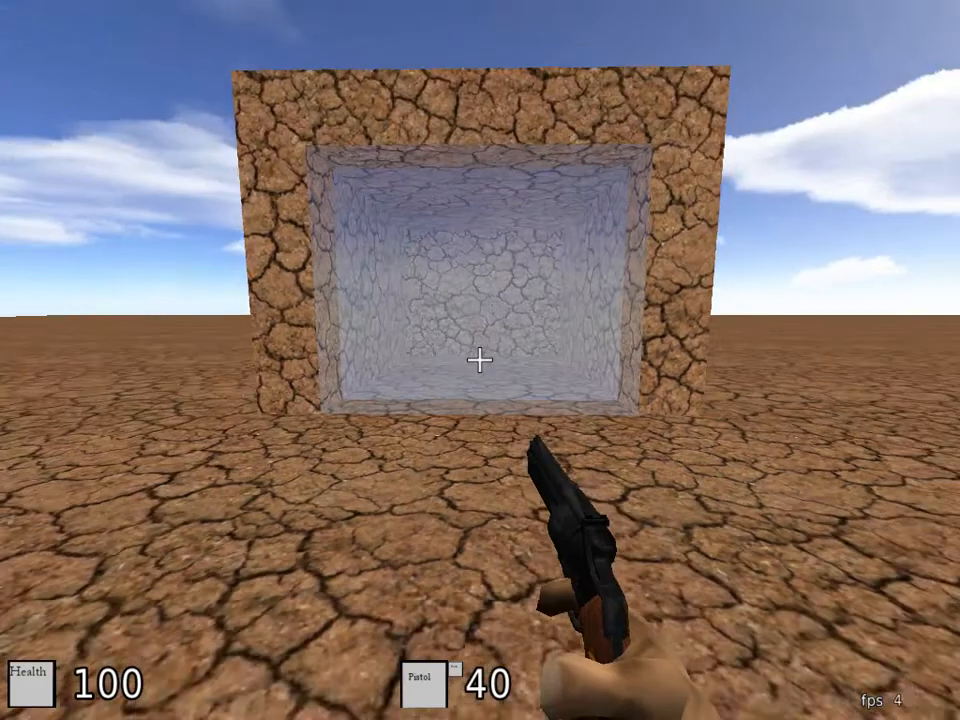
key("w")
key("w")
left_click(480, 360)
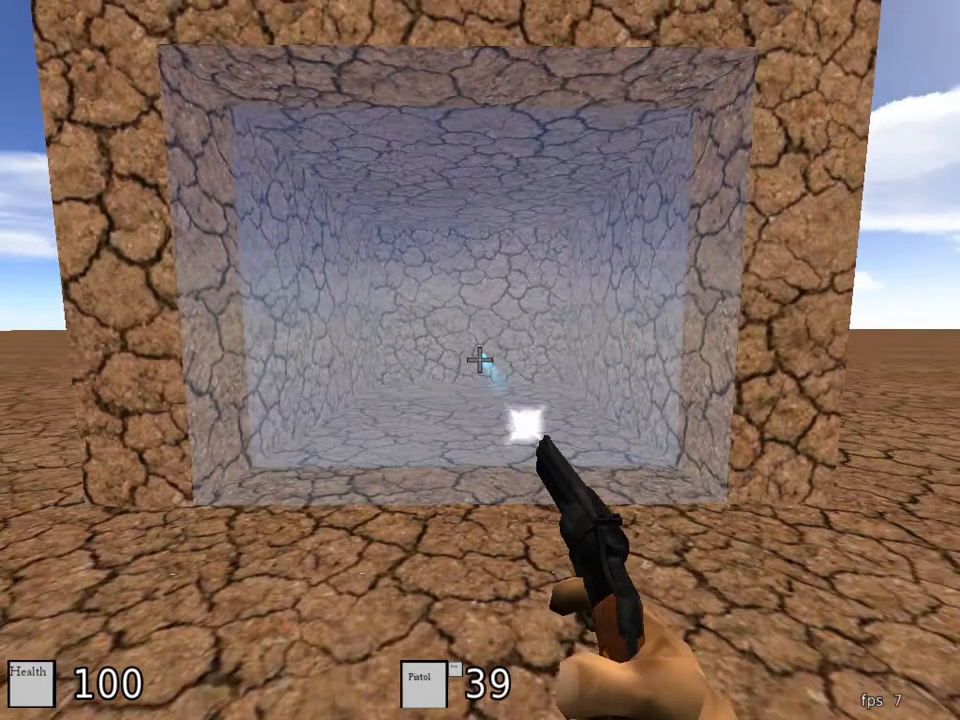
key("w")
left_click(480, 360)
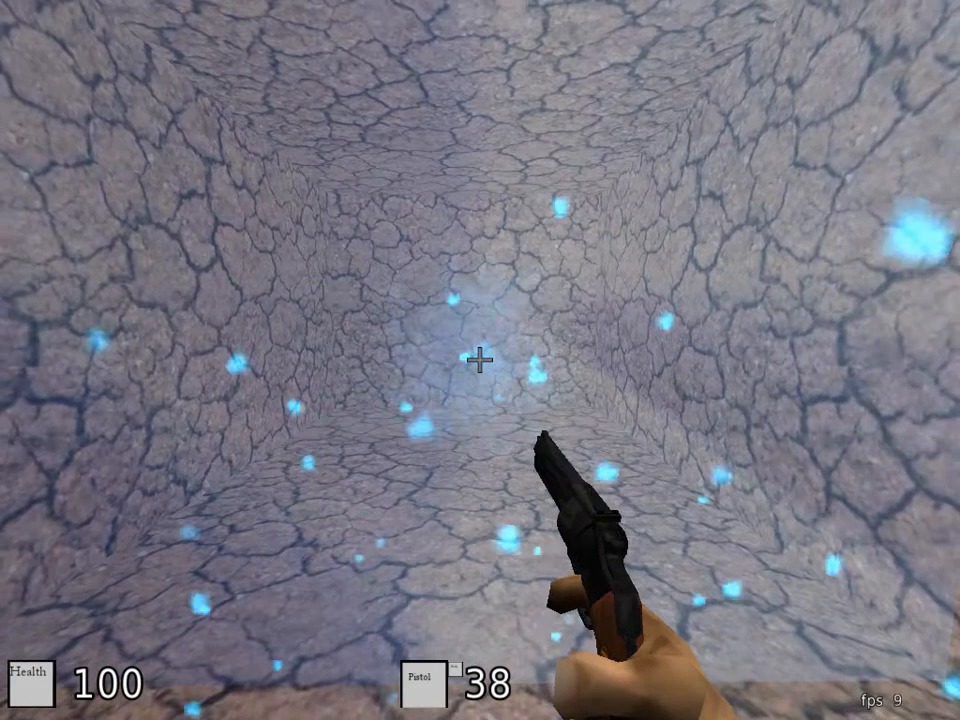
key("s")
key("s")
key("w")
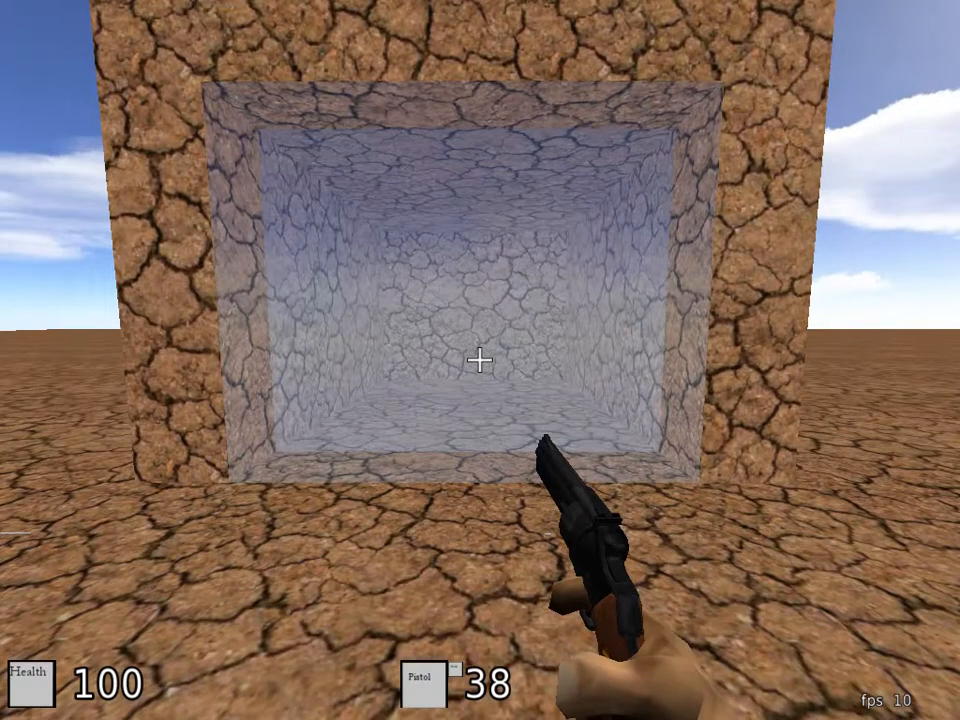
Step: Switch to the Watersaw, use it on the glass while walking against the entrance, and back away from the block
scroll(480, 360, "up", 1)
left_click(480, 360)
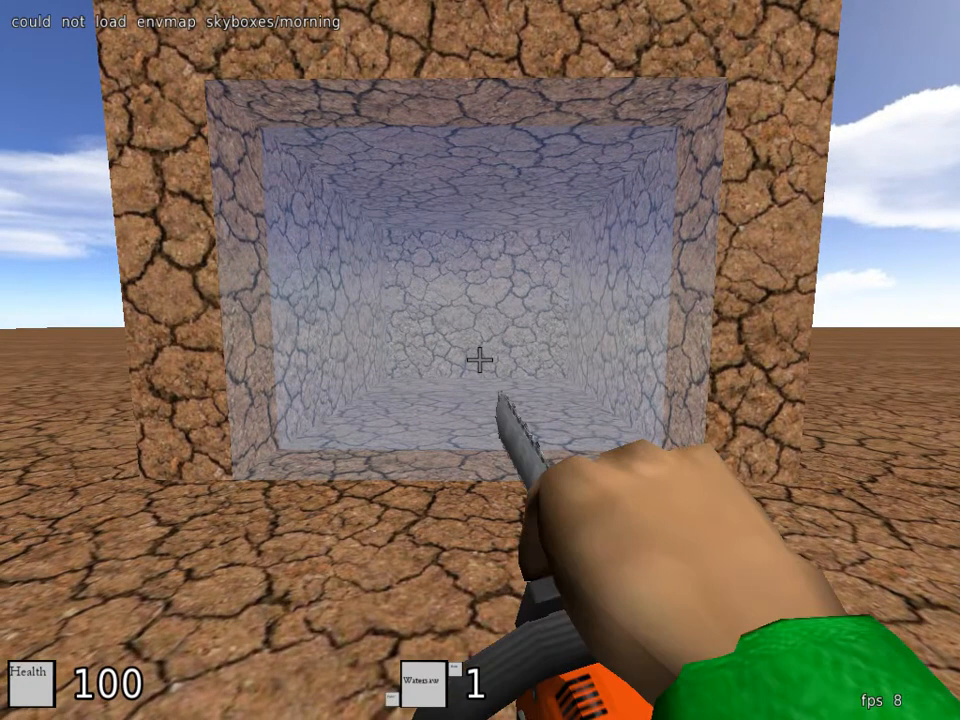
key("w")
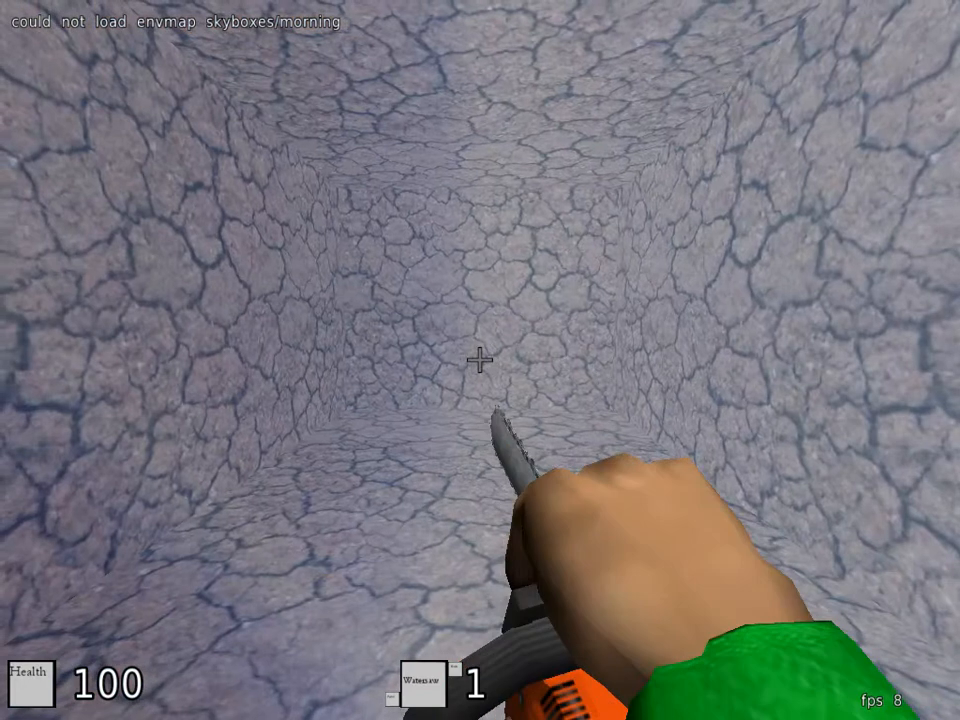
key("s")
key("s")
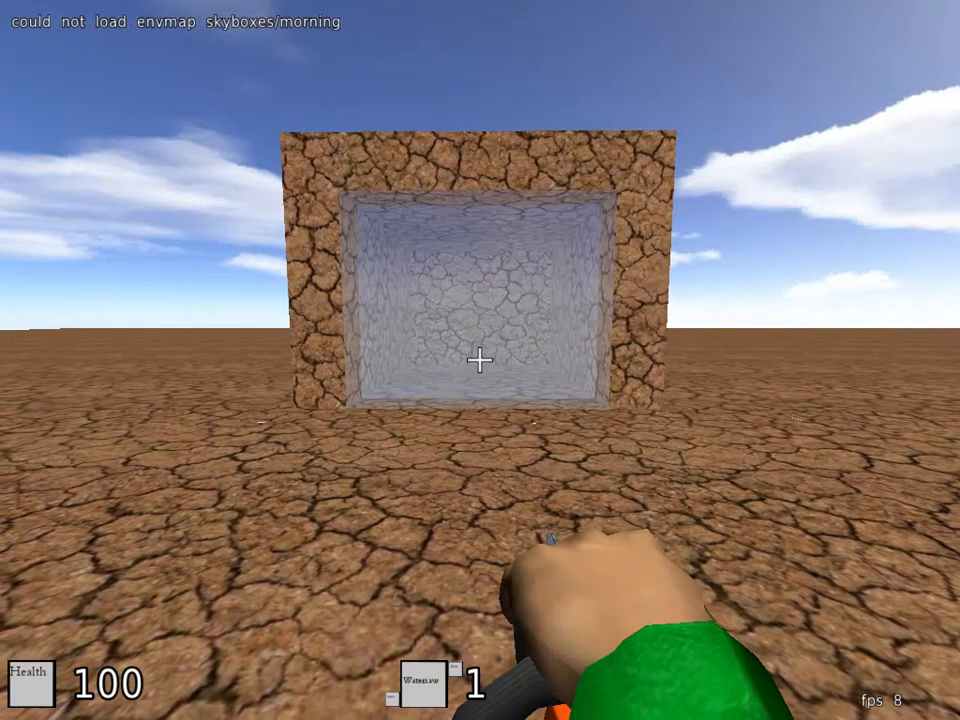
Step: Switch to the Nade weapon, fire it toward the glass-filled entrance, and respawn
scroll(480, 360, "up", 3)
scroll(480, 360, "up", 1)
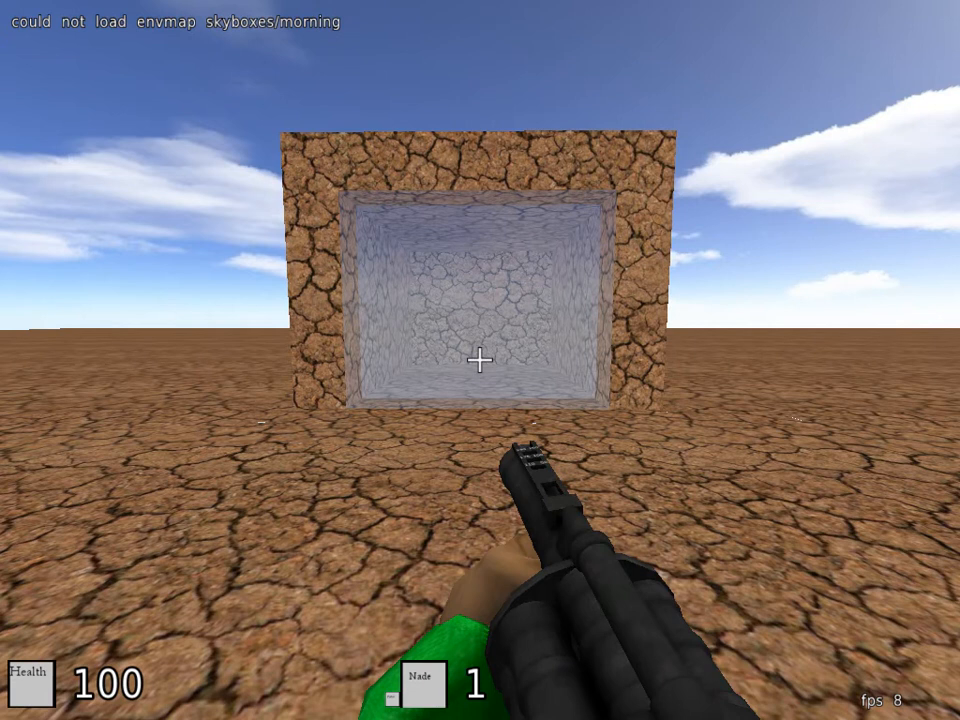
left_click(480, 360)
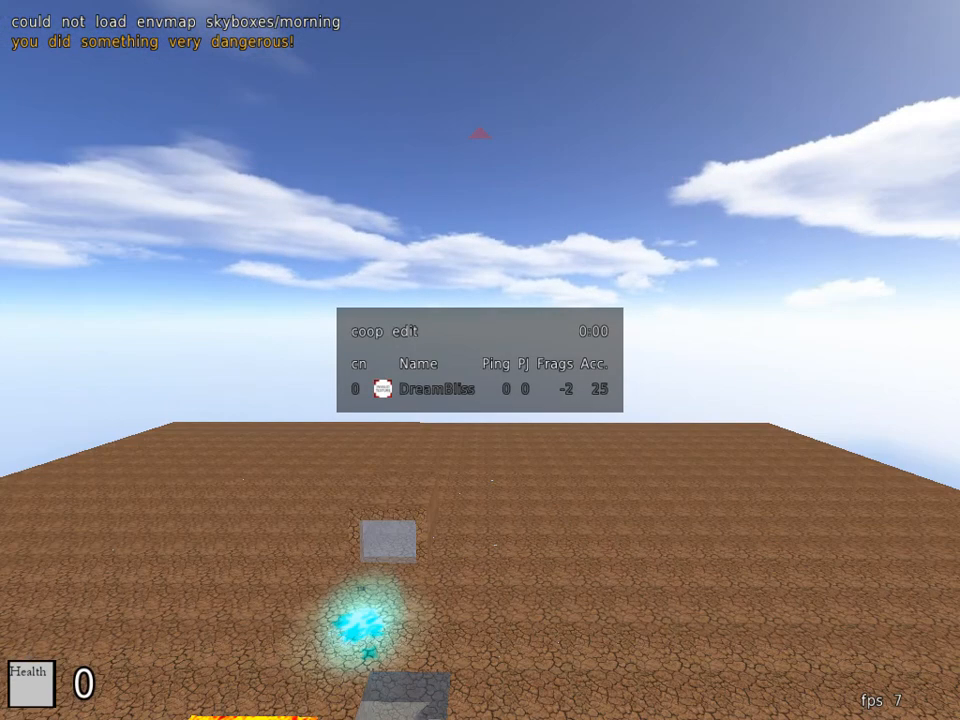
left_click(480, 360)
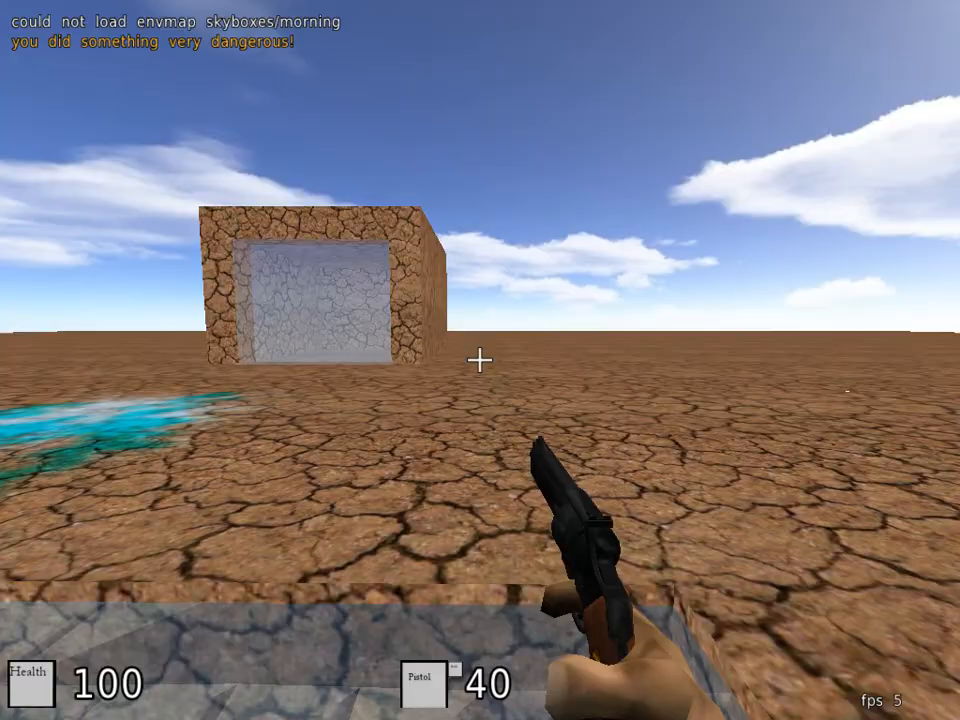
Step: Try to climb out of the water pit, return to edit mode, and fly back to the glass-fronted block
key("w")
key("space")
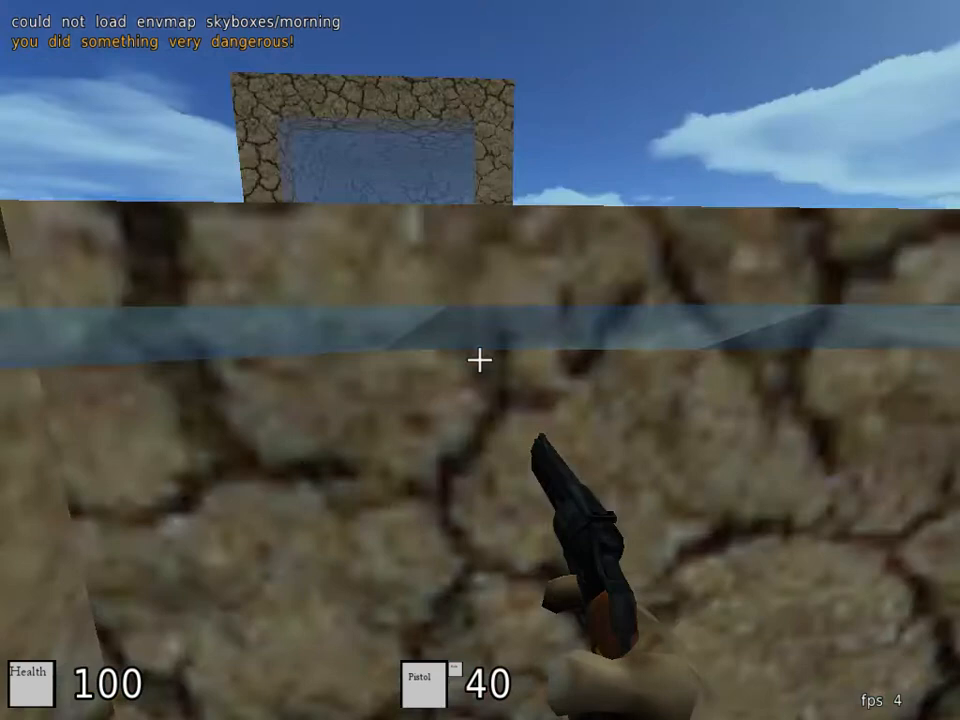
key("Escape")
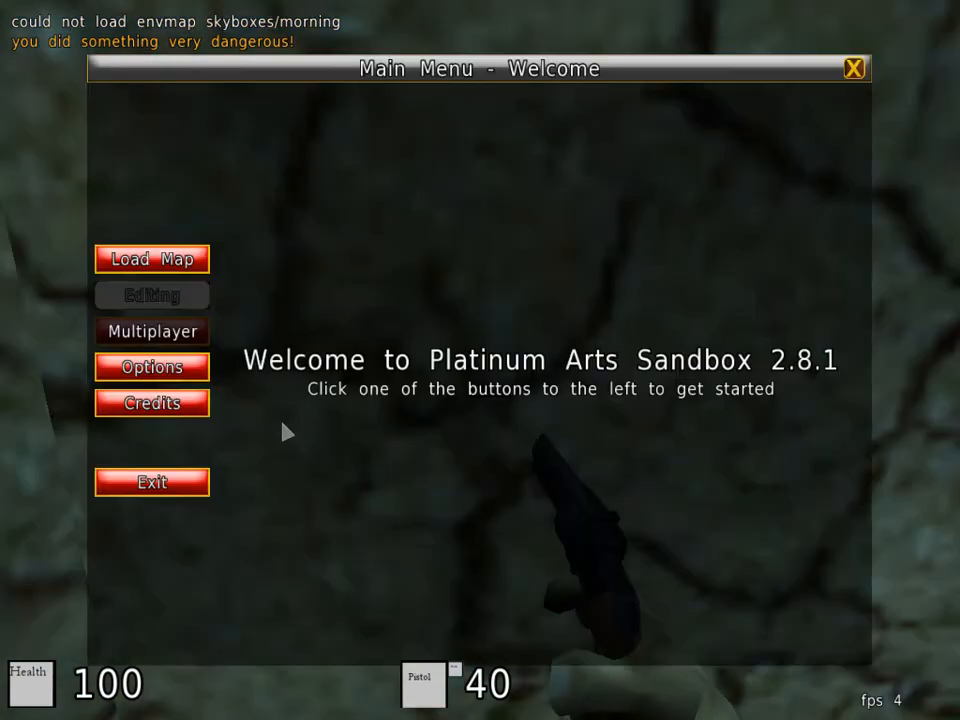
key("Escape")
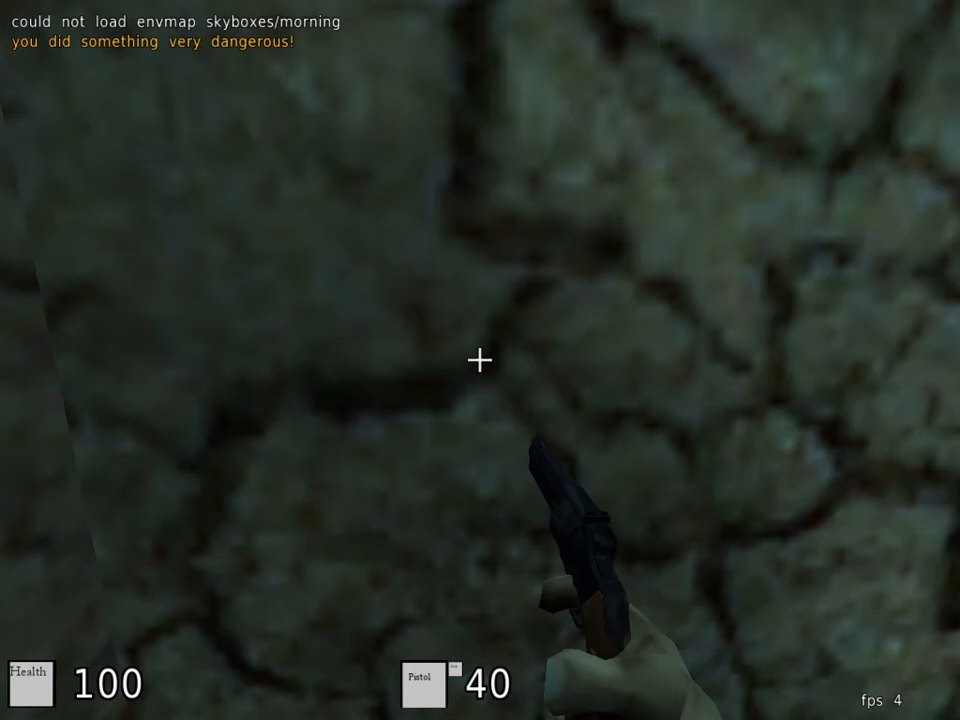
key("e")
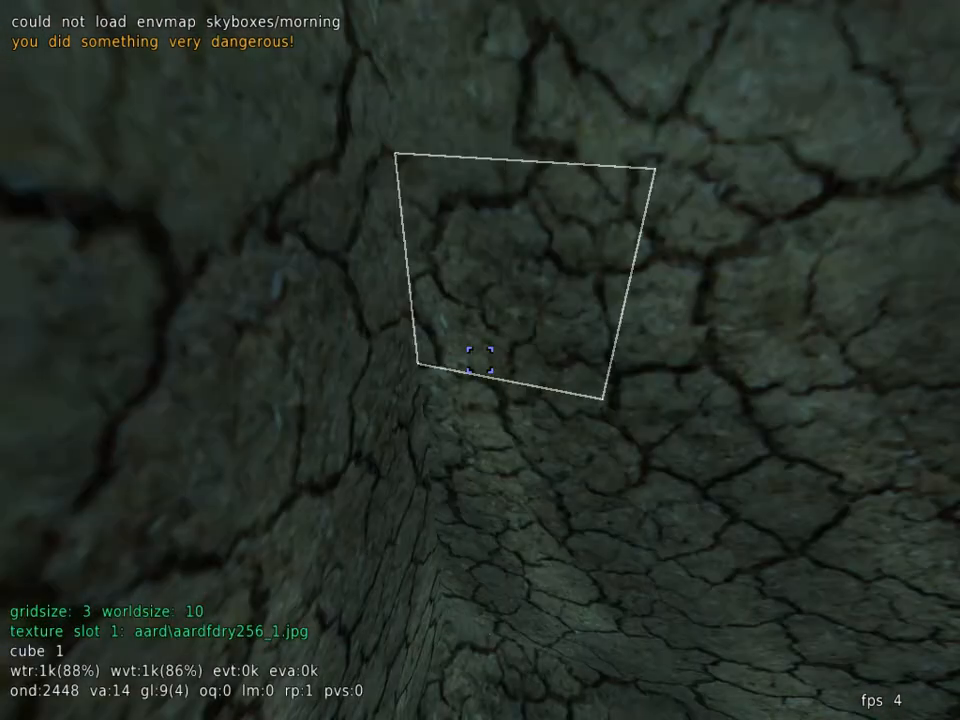
key("s")
key("w")
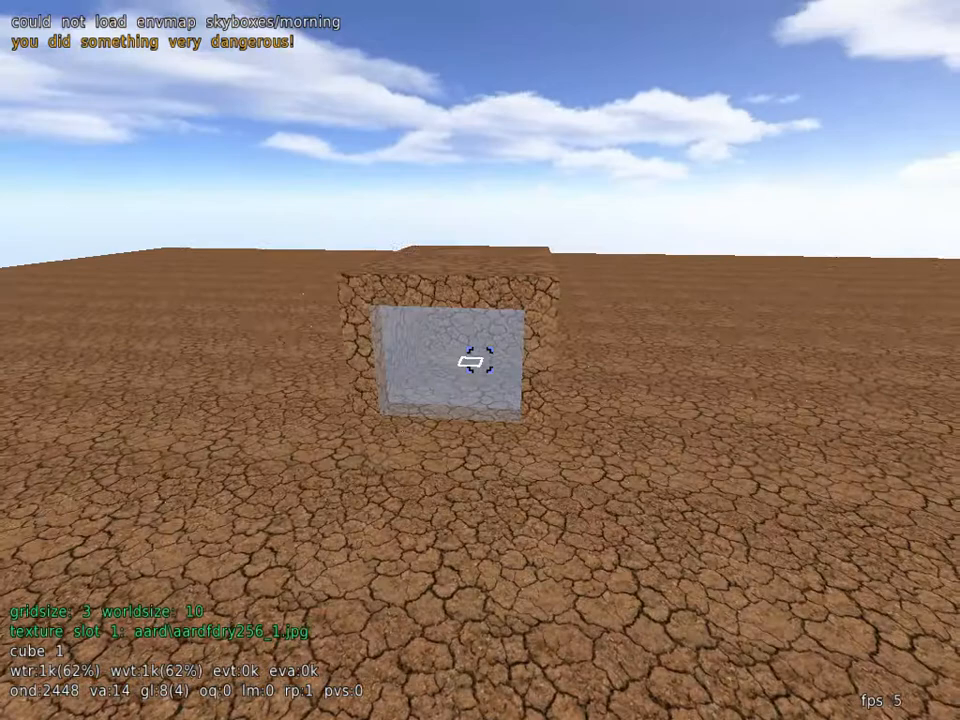
key("w")
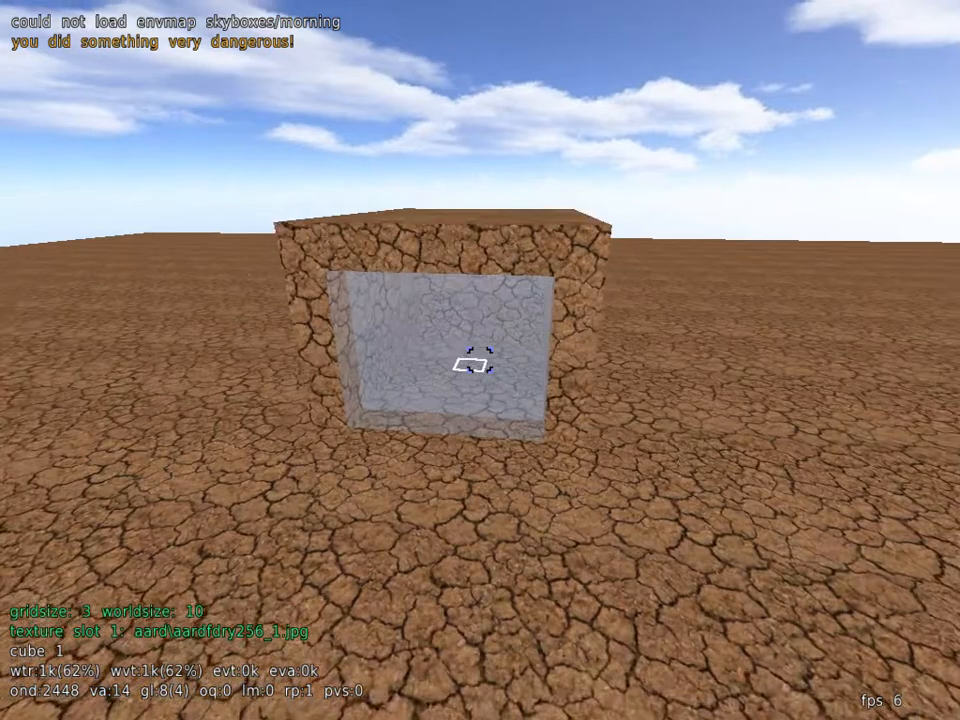
key("w")
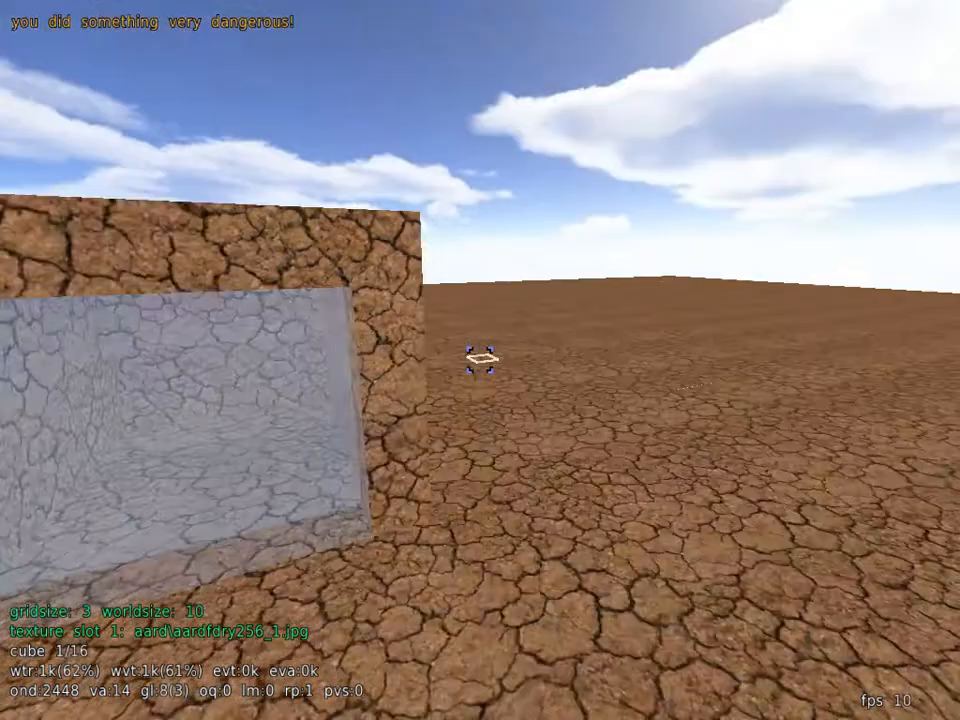
Step: Mark a trial cube on the block's side wall and inspect its position from inside the hollow, clearing the selection at the end
key("w")
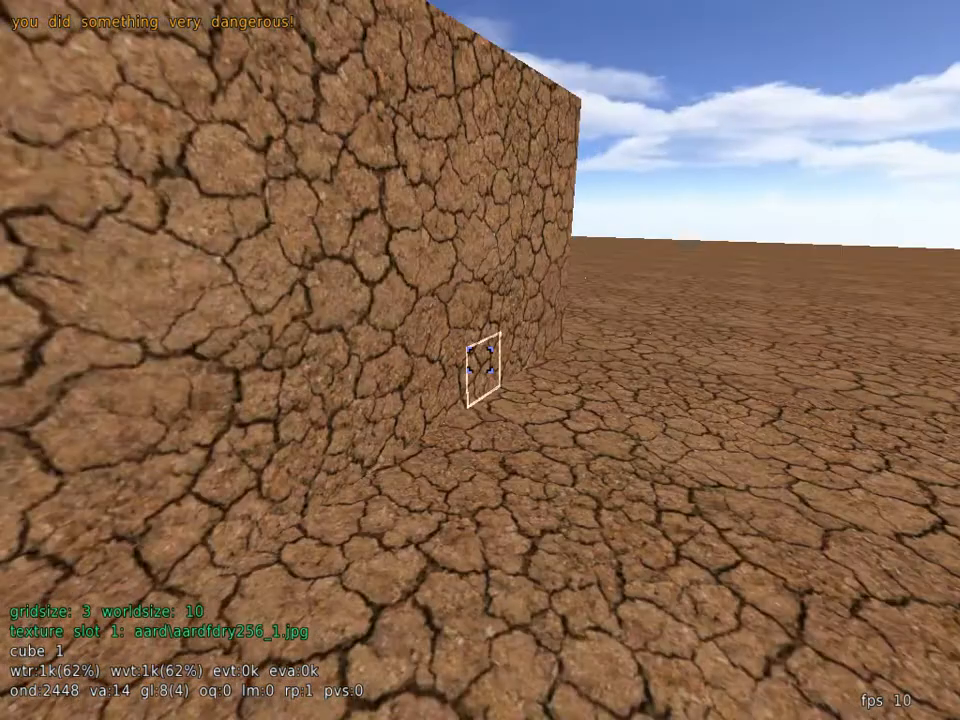
key("w")
key("s")
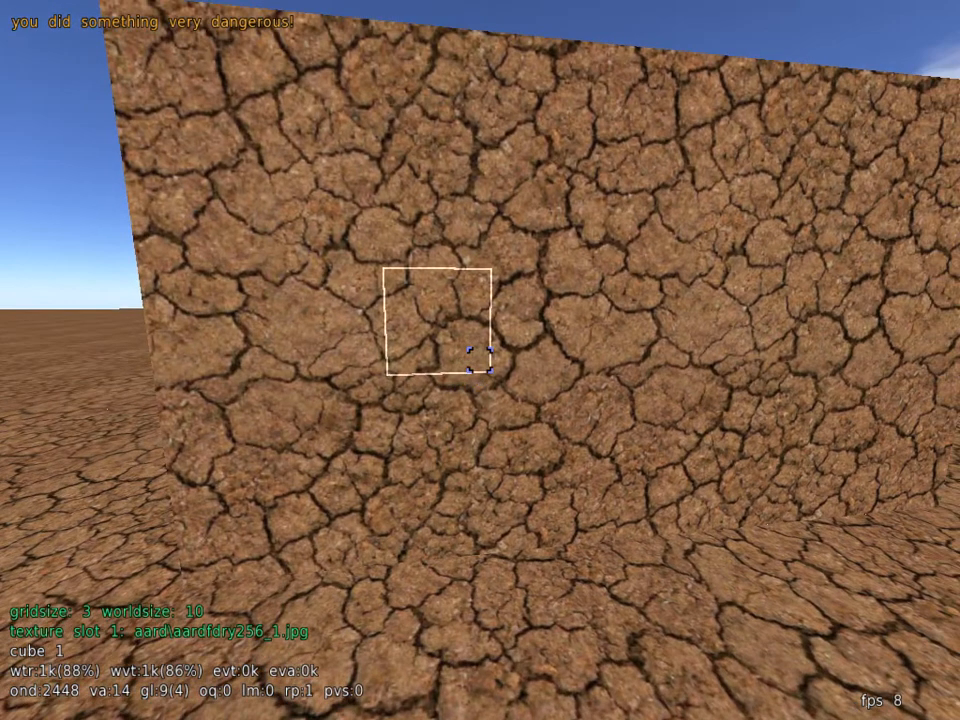
left_click(480, 360)
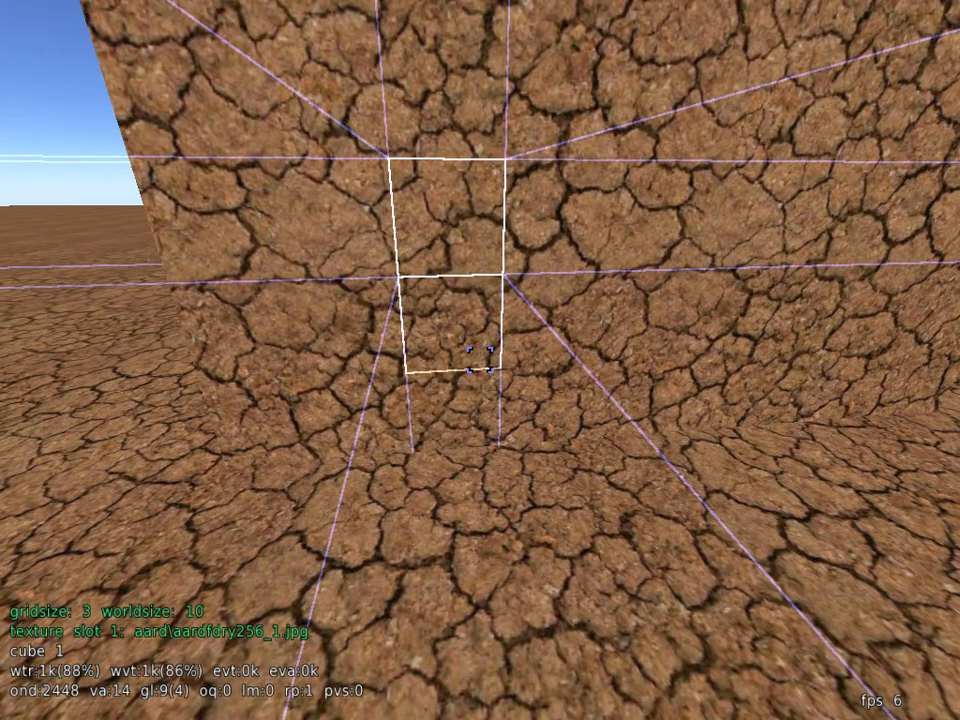
left_click(480, 360)
key("w")
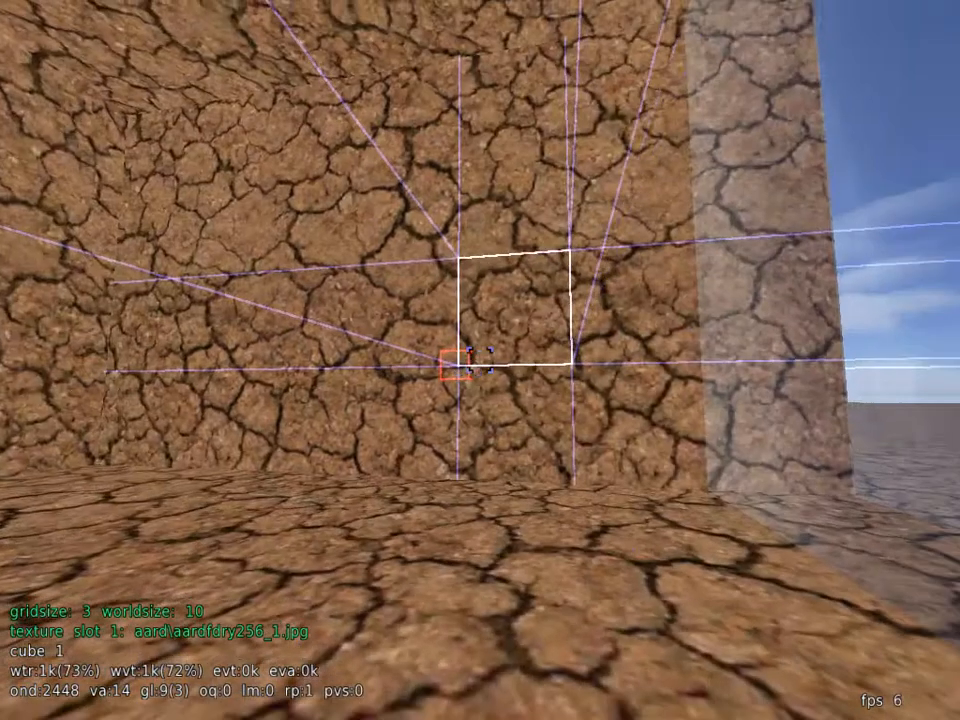
key("w")
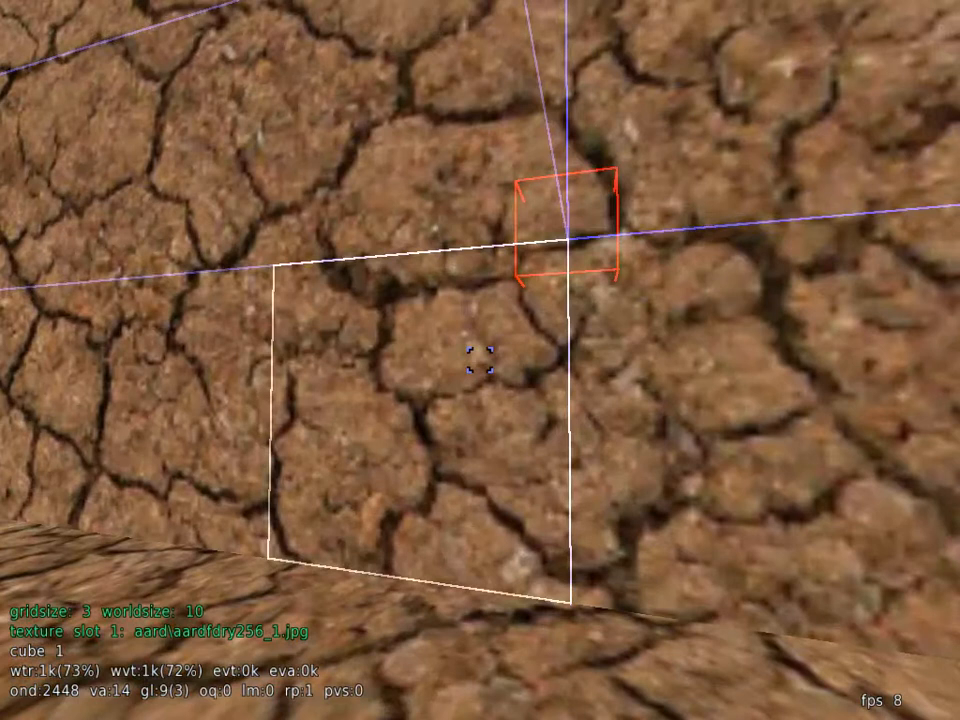
key("s")
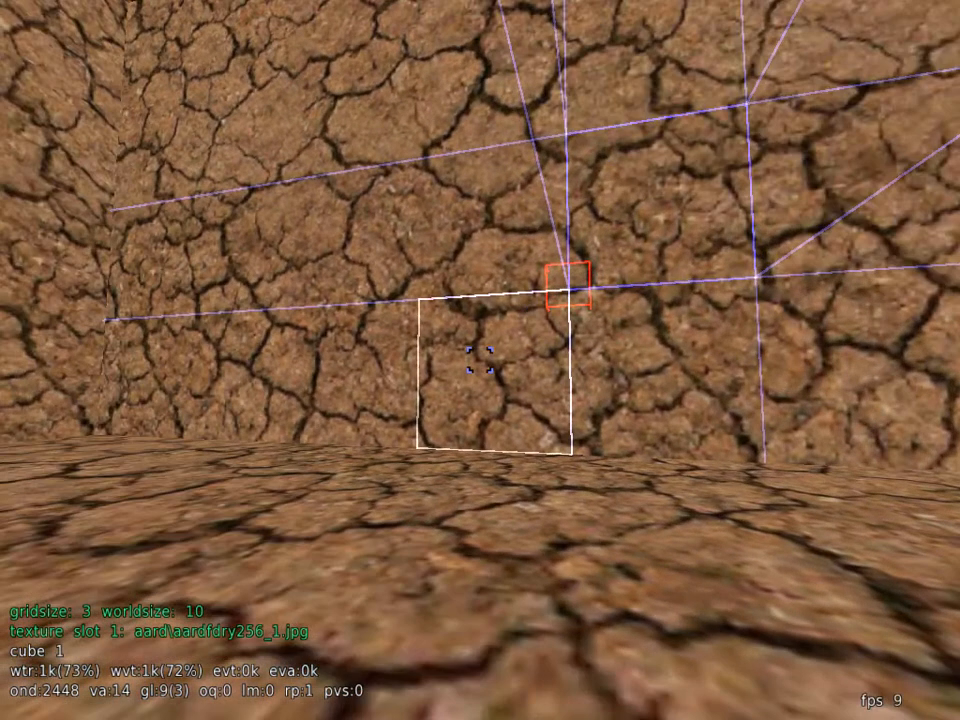
key("space")
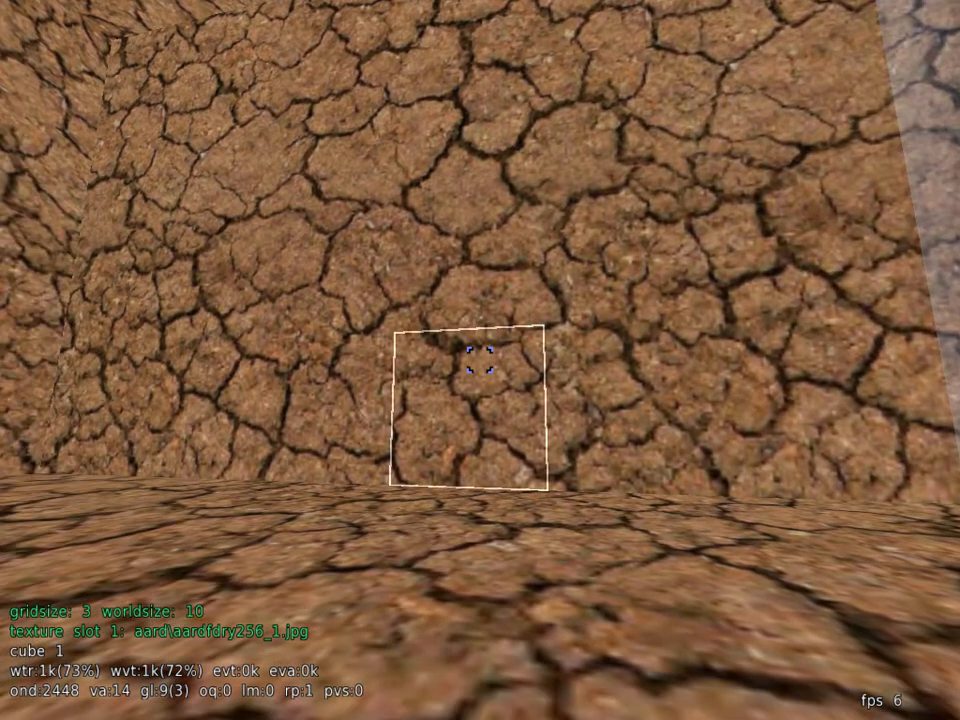
Step: Select a two-by-two patch of cubes at the base of the block's side wall and assign it the noclip material
left_click(480, 360)
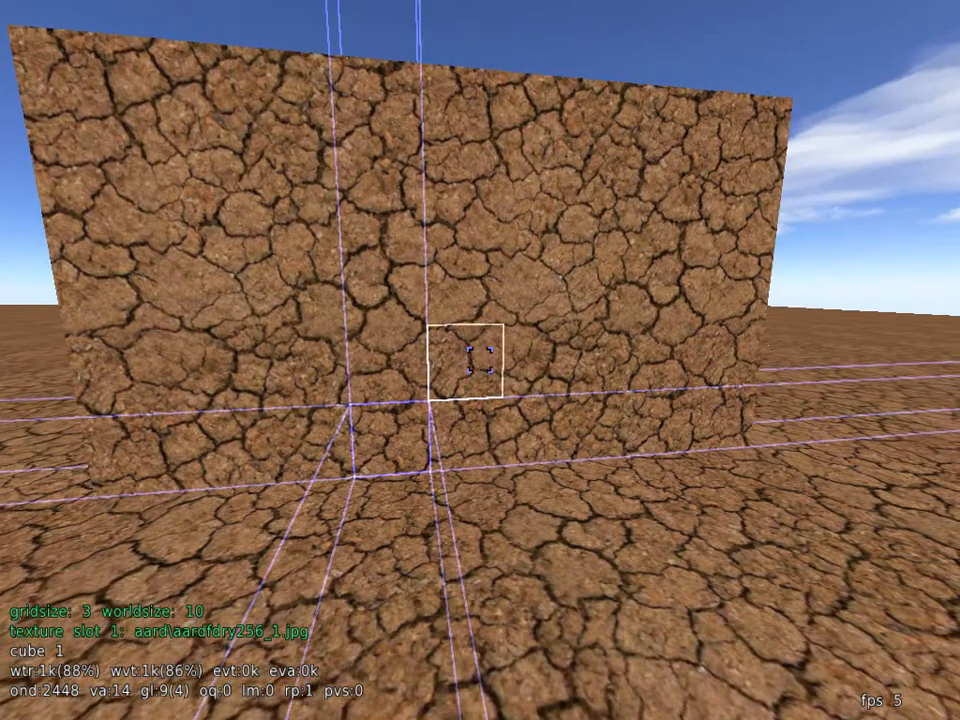
middle_click(480, 360)
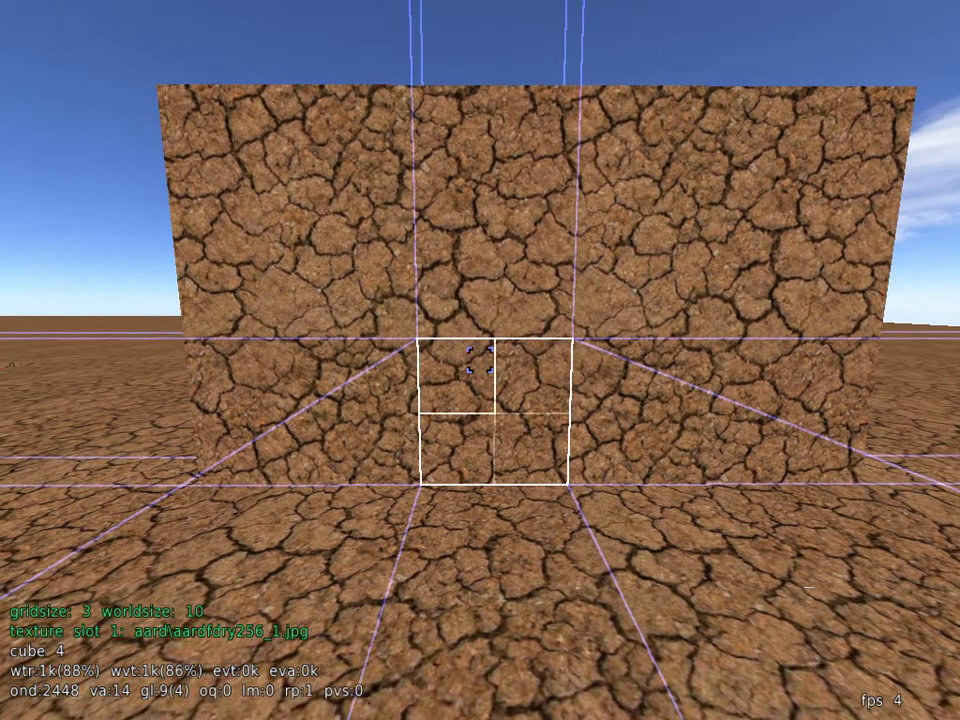
key("Escape")
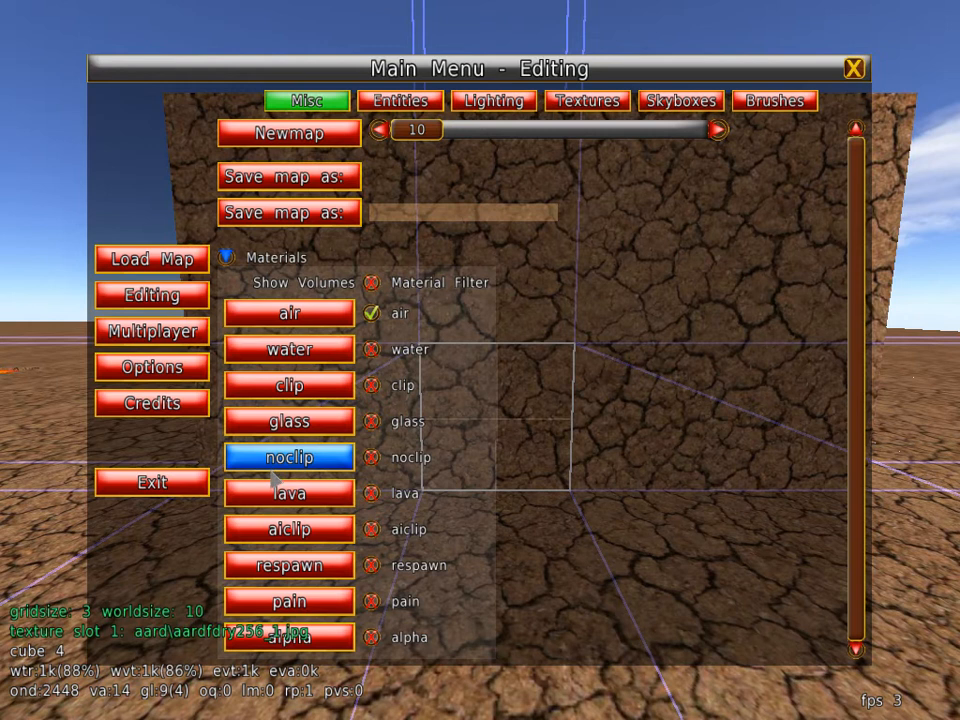
left_click(275, 462)
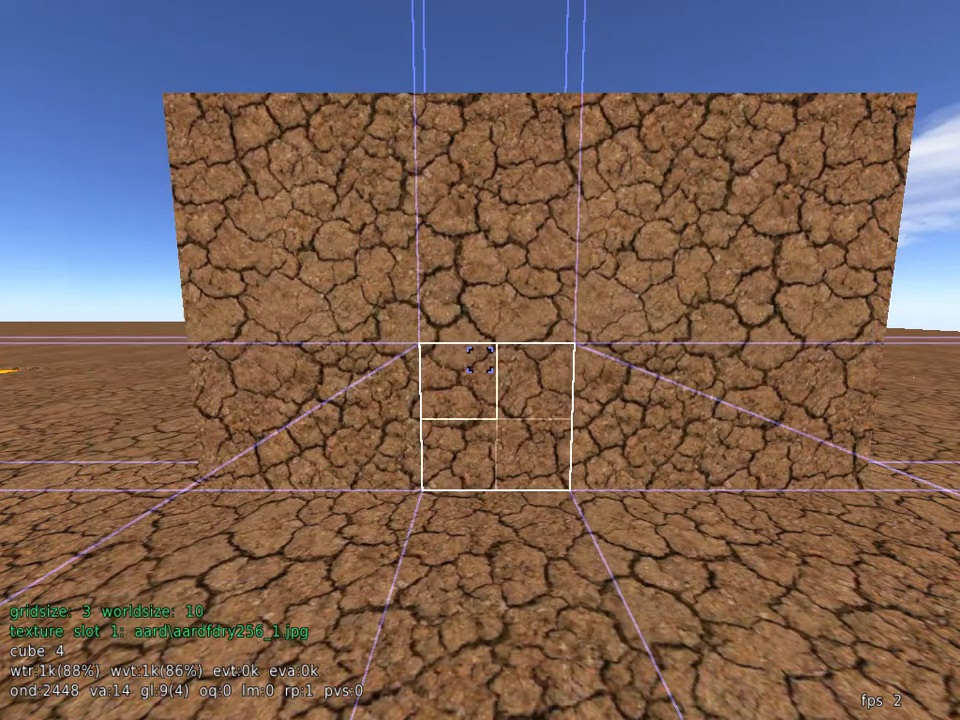
Step: Test the noclip patch in play mode by walking through the side wall into the block, and return to edit mode
key("e")
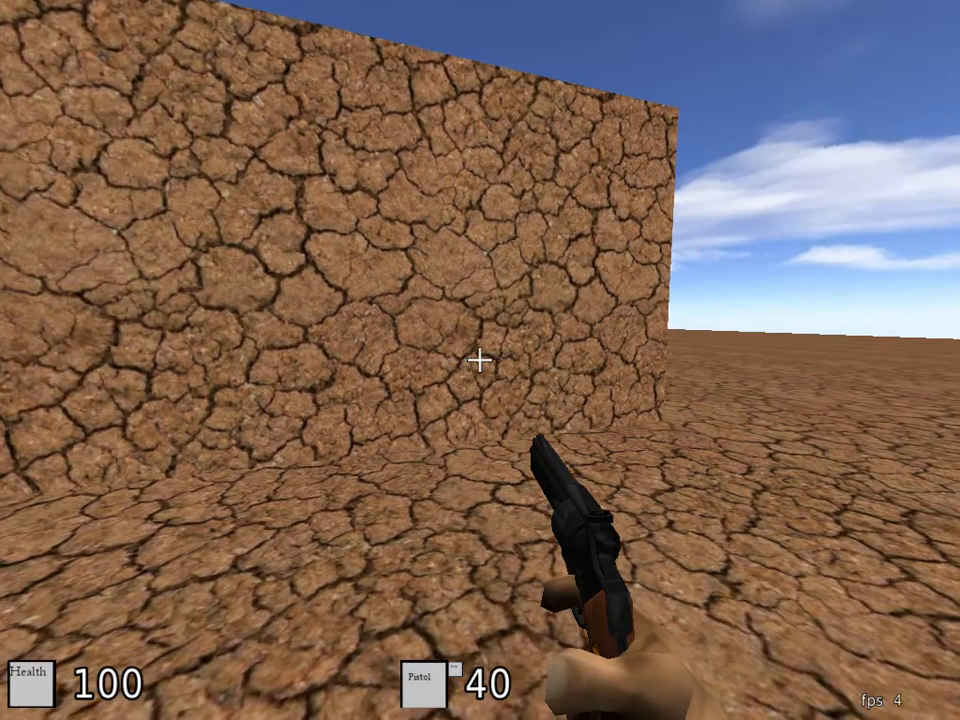
key("w")
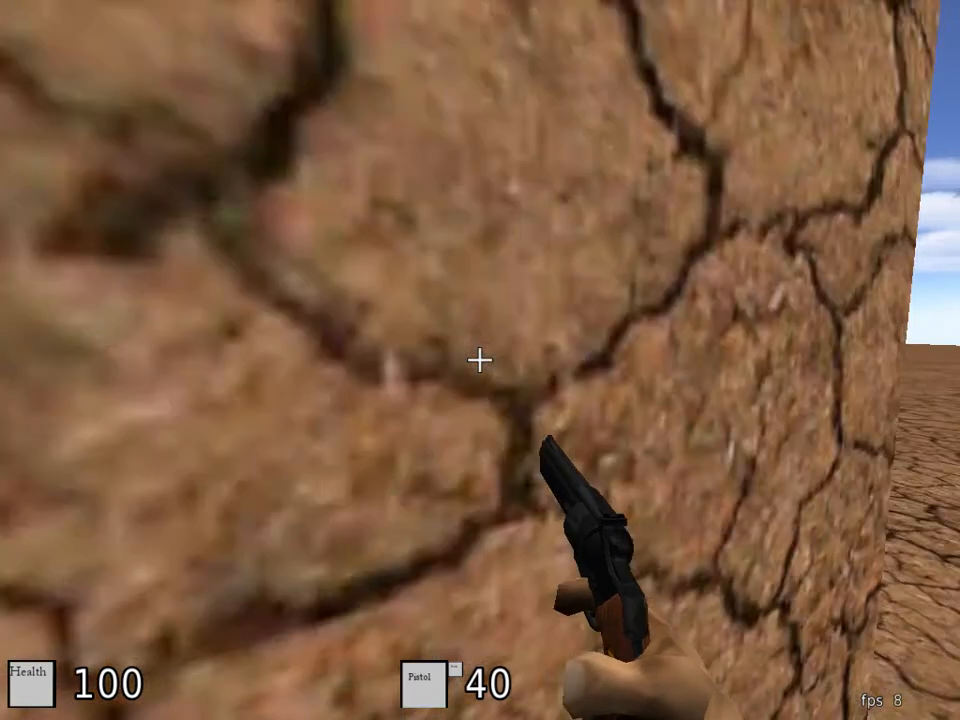
key("w")
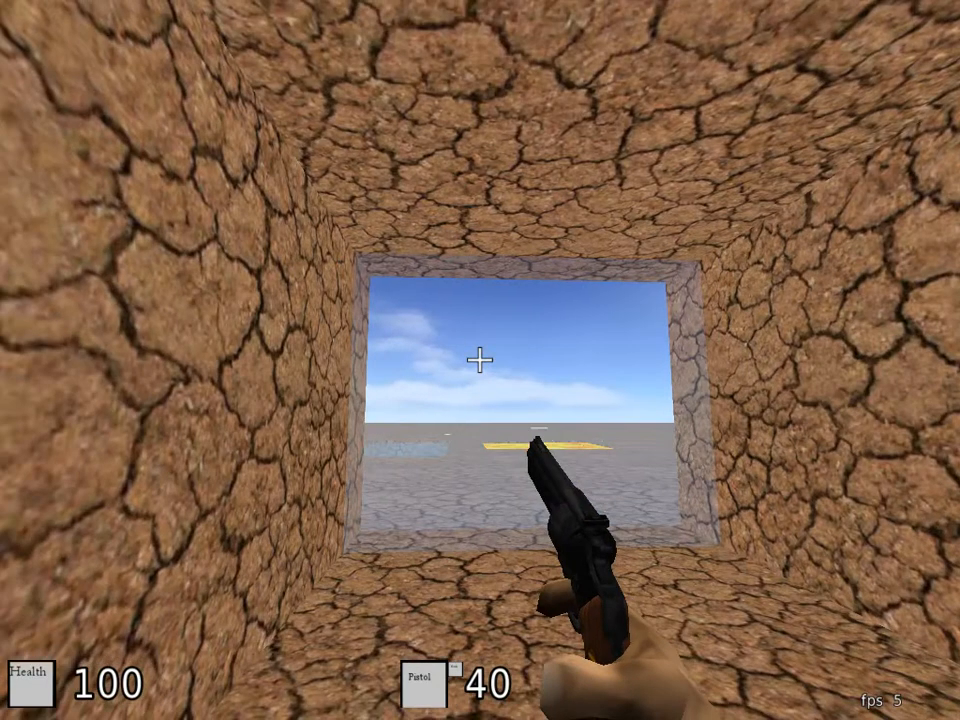
key("w")
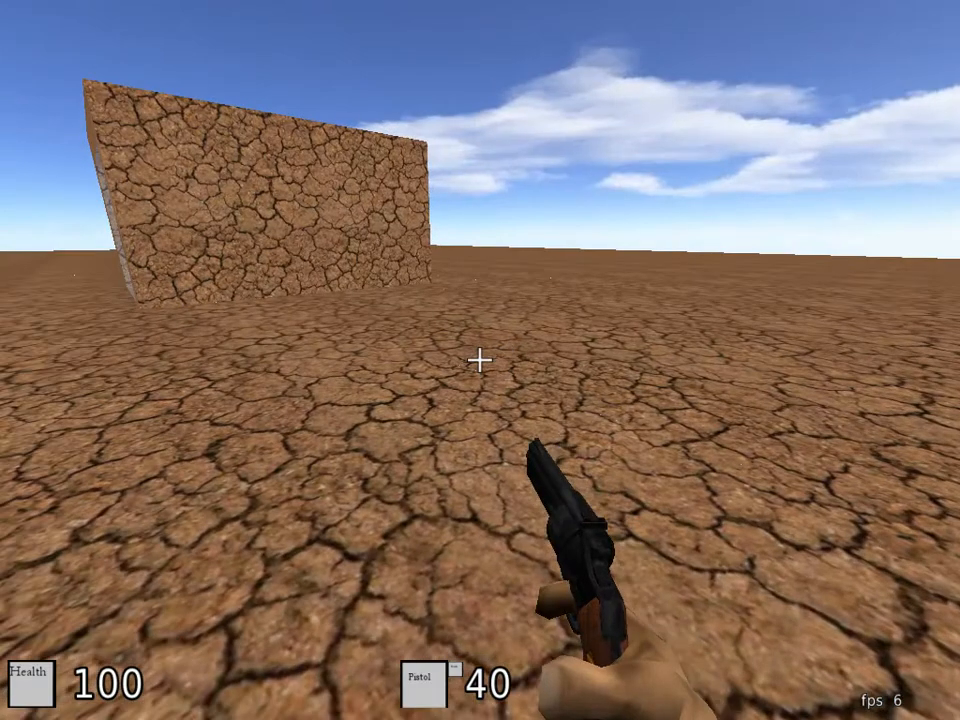
key("Escape")
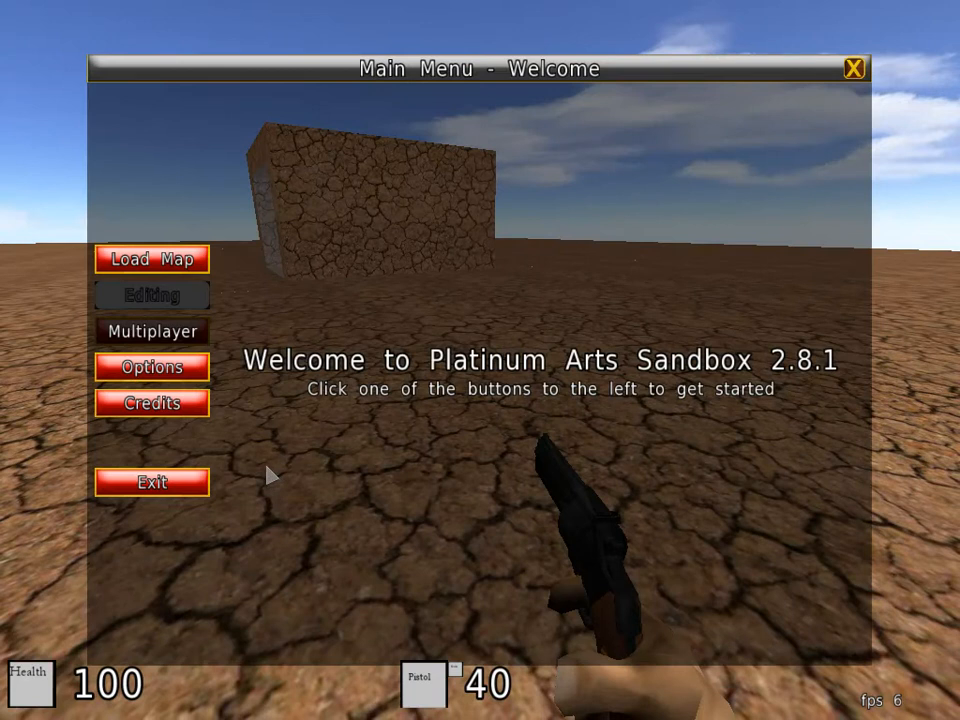
key("Escape")
key("e")
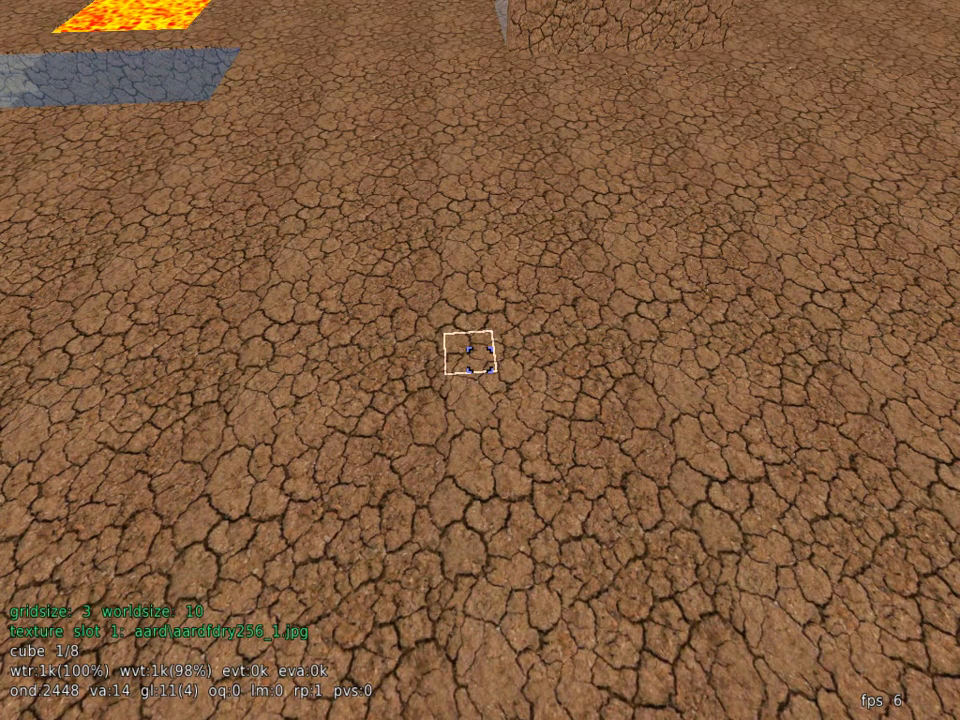
Step: Review the remaining material types, such as aiclip, respawn and pain, in the materials list
key("Escape")
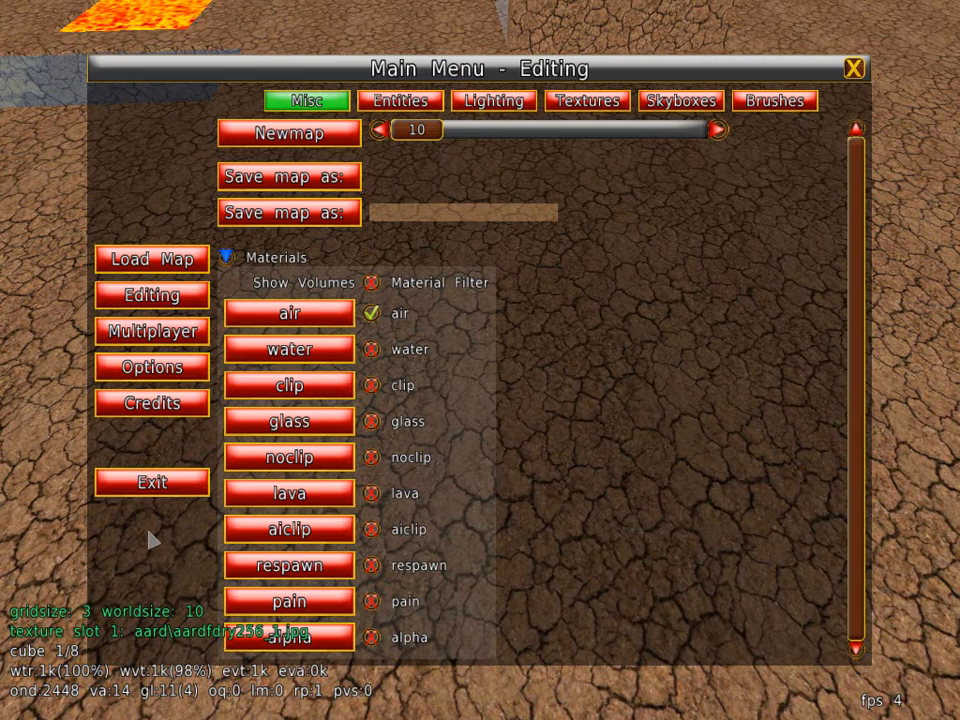
key("Escape")
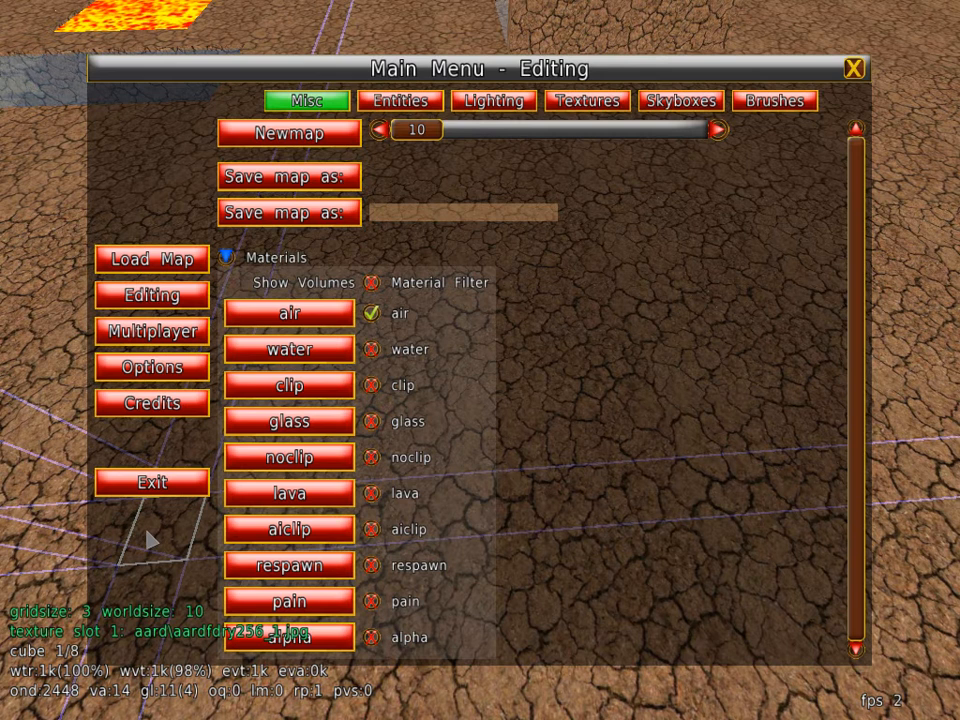
key("Escape")
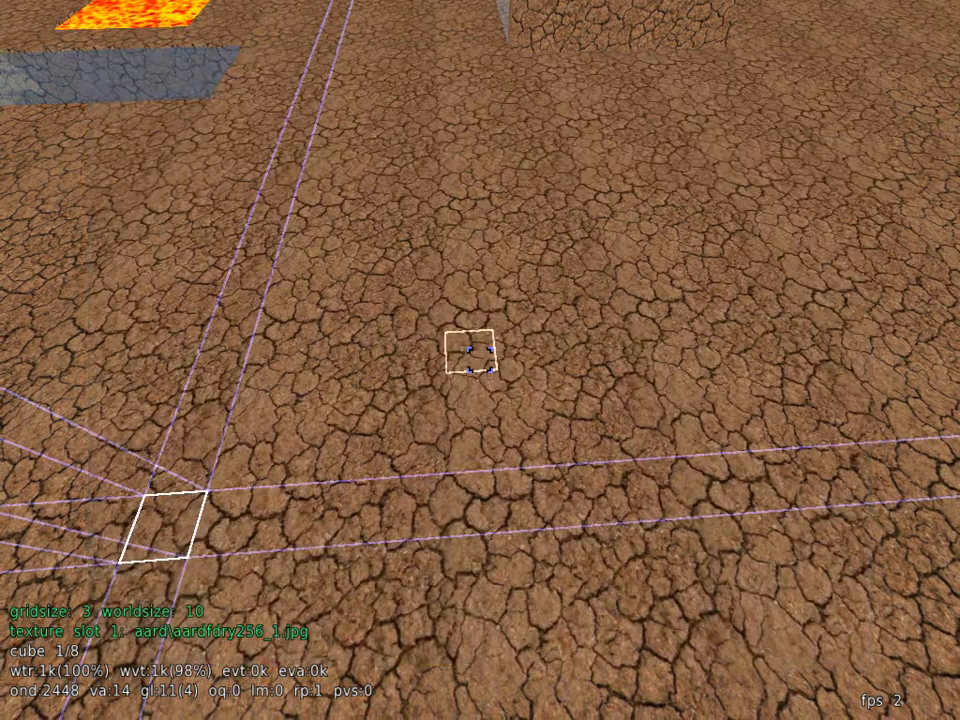
Step: Select the front layer of the block around the glass entrance and set its material to air to remove the glass
key("w")
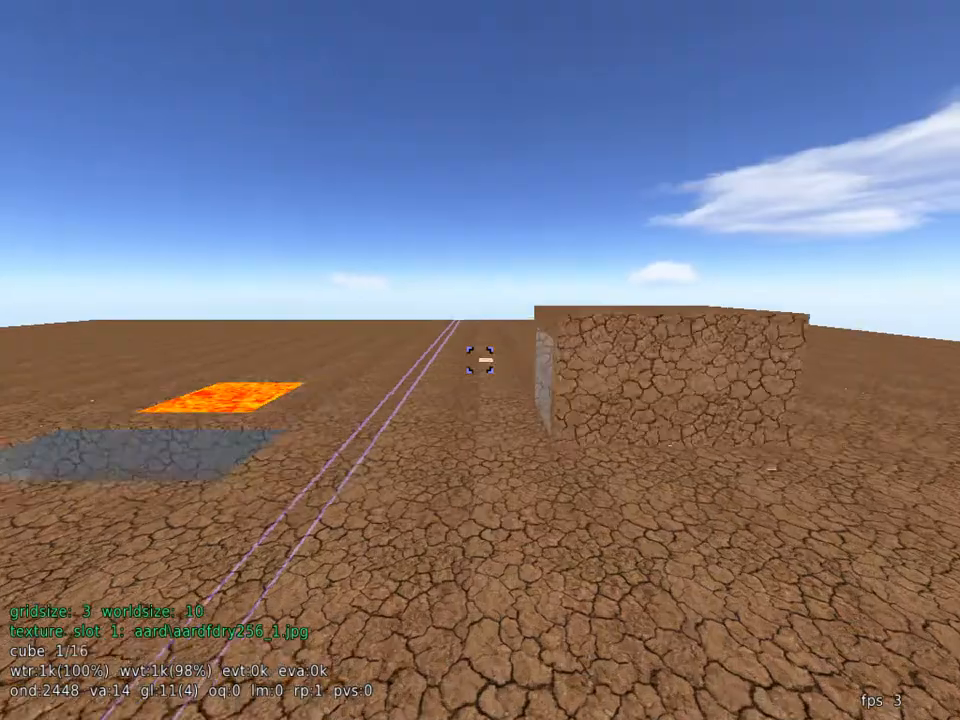
key("w")
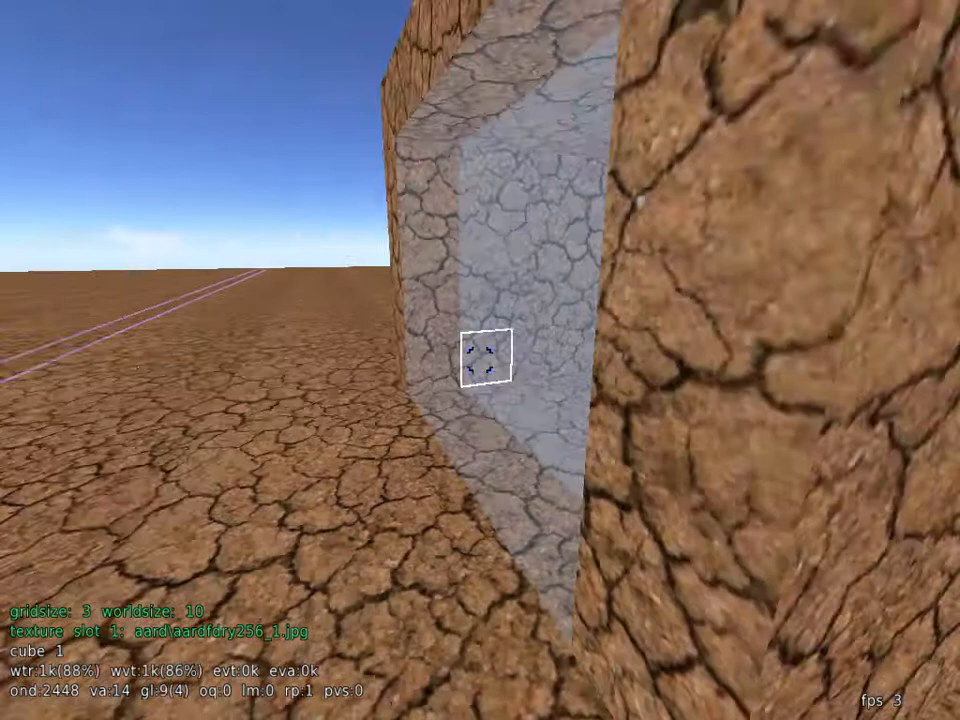
key("w")
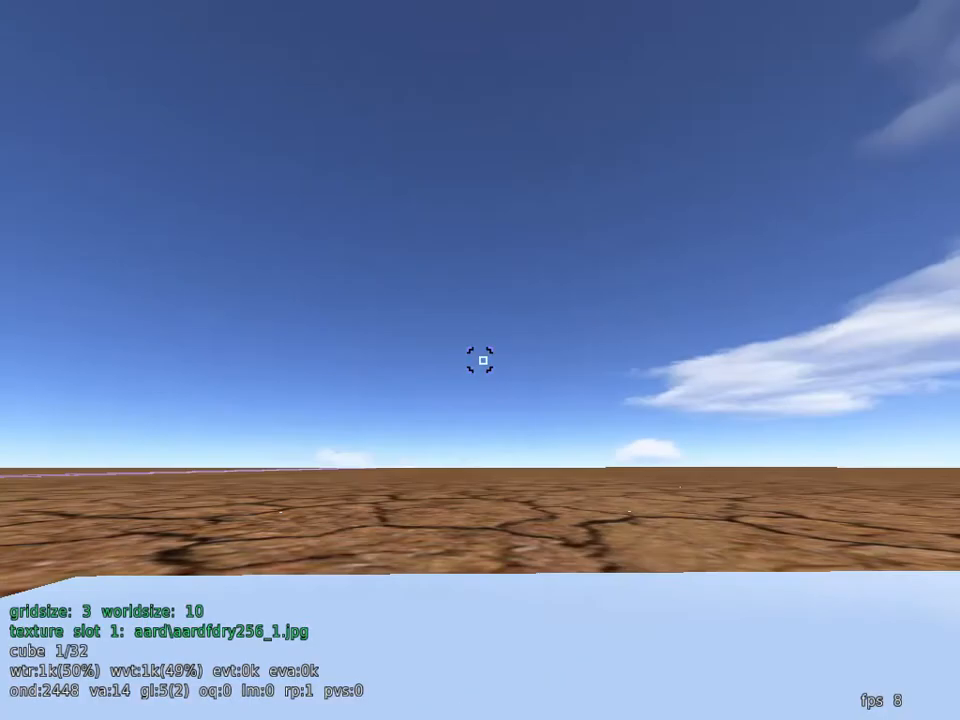
key("s")
key("w")
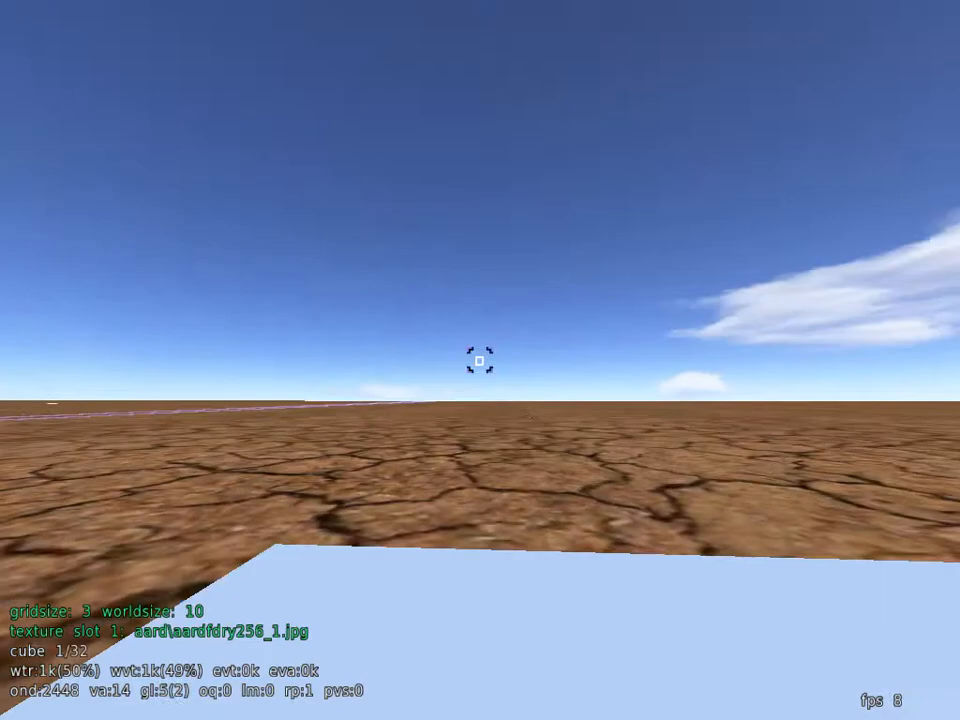
key("s")
key("s")
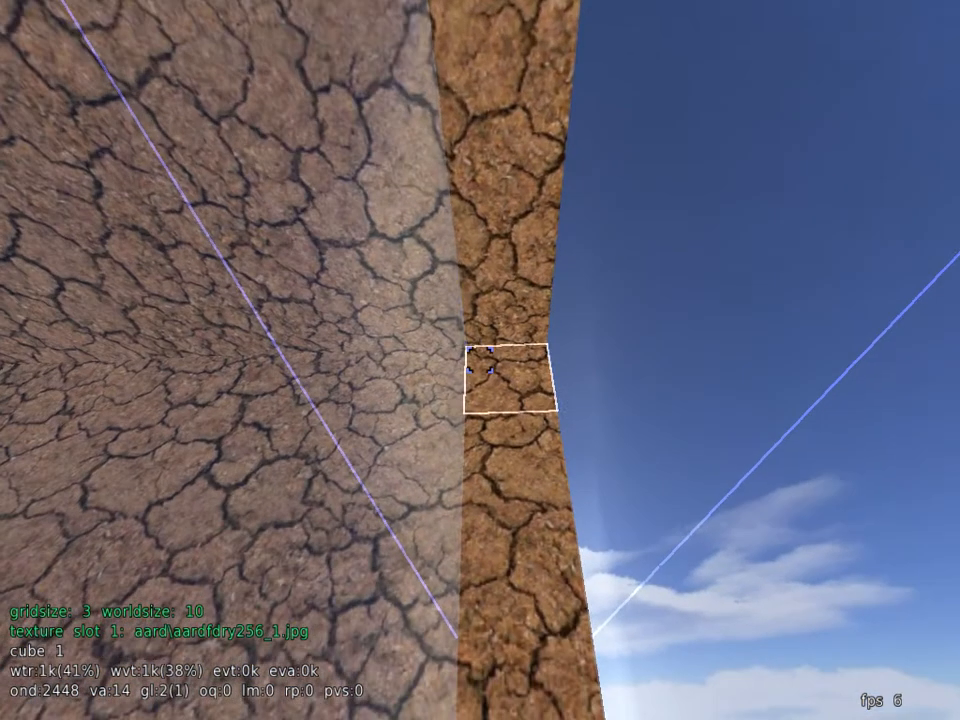
middle_click(480, 360)
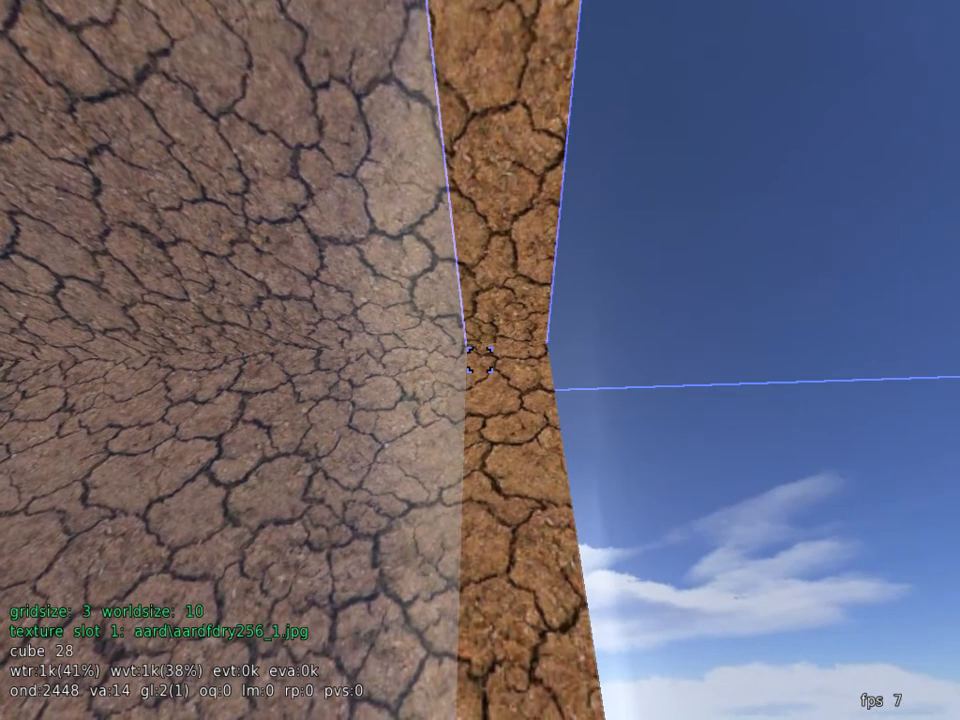
key("s")
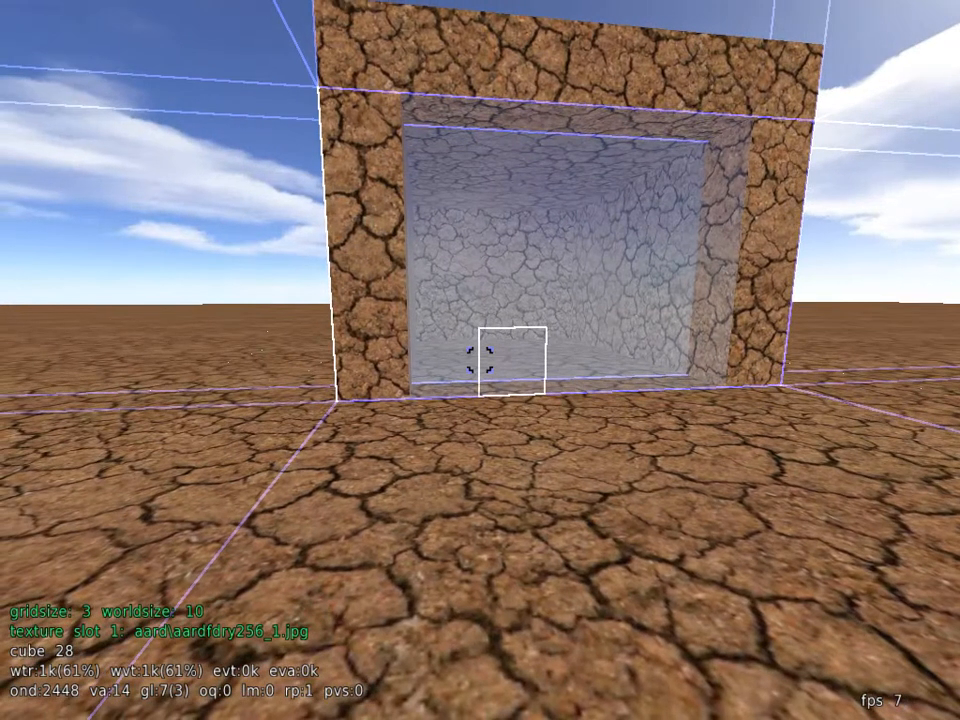
key("Escape")
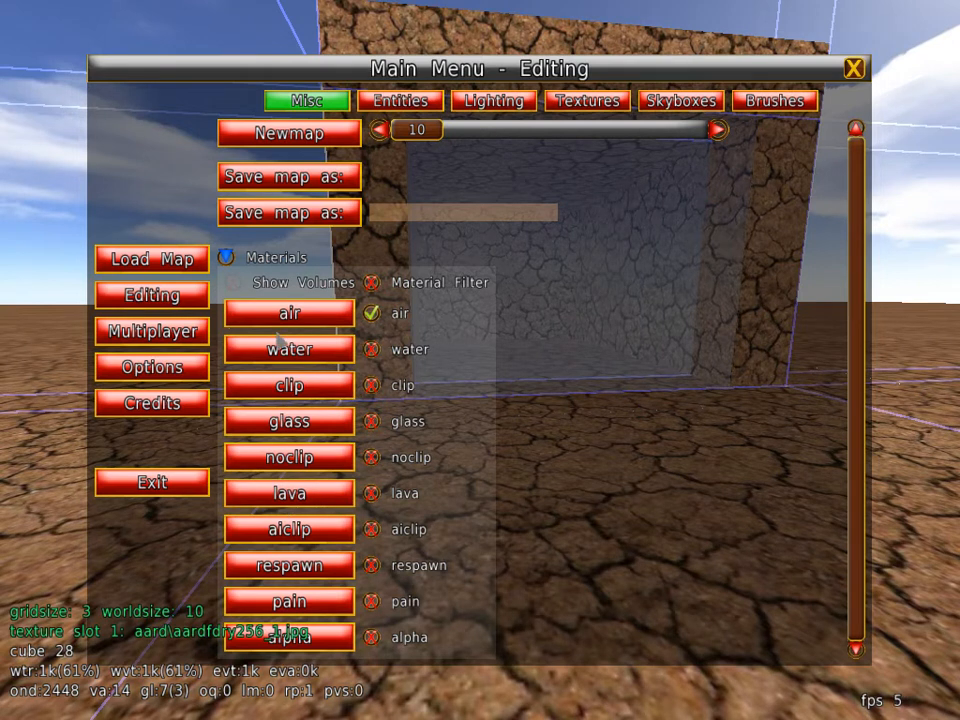
left_click(273, 317)
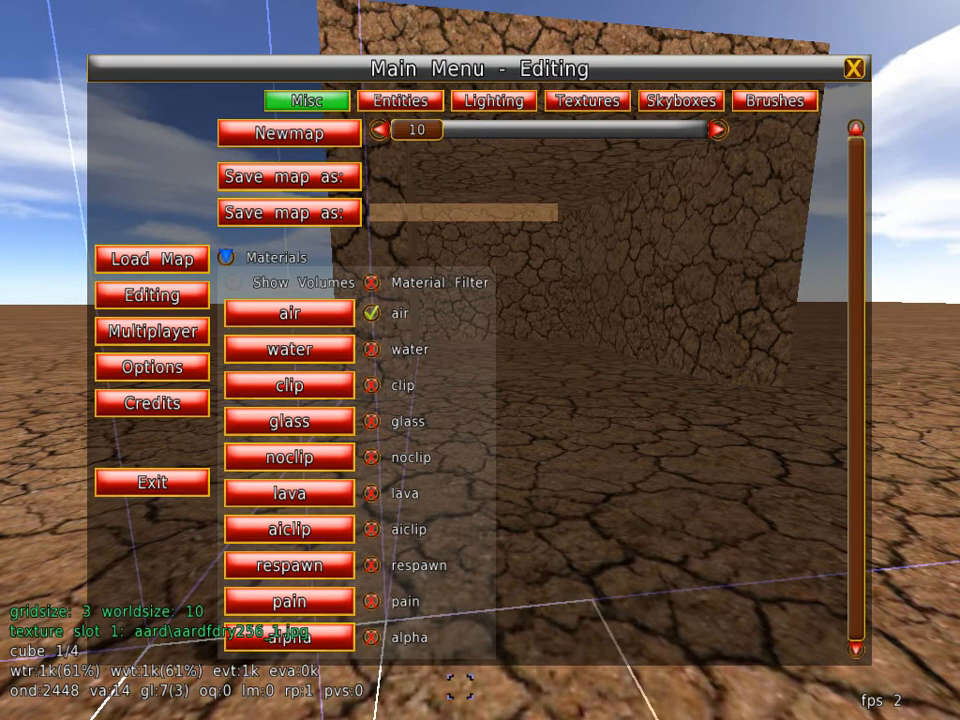
key("Escape")
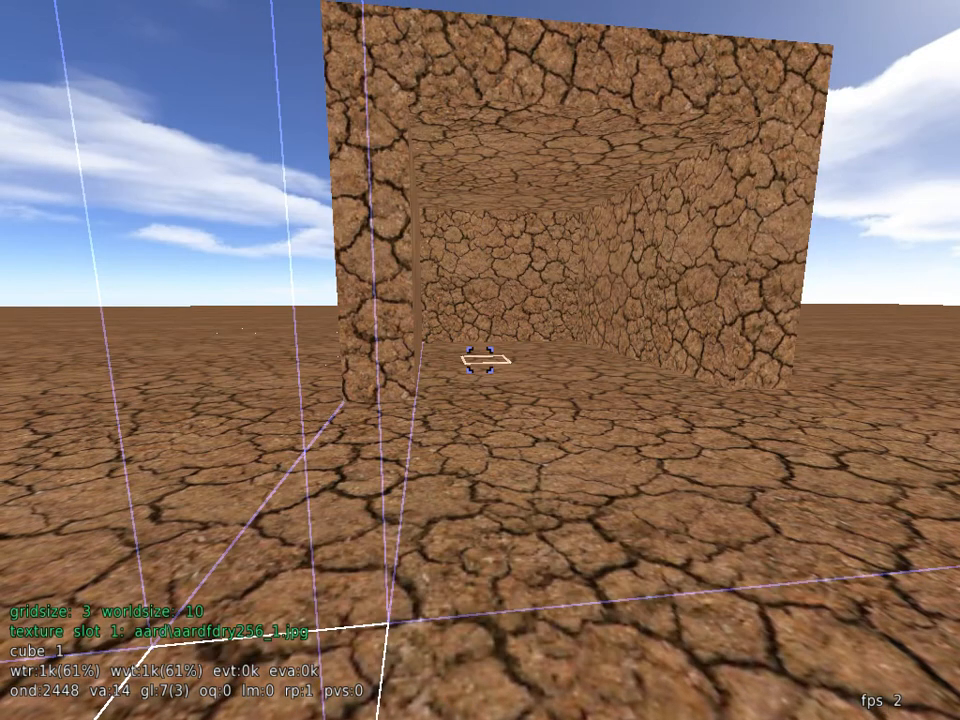
Step: Select a two-by-two patch of cubes just above the base of the block's opposite side wall and assign it the alpha material
key("w")
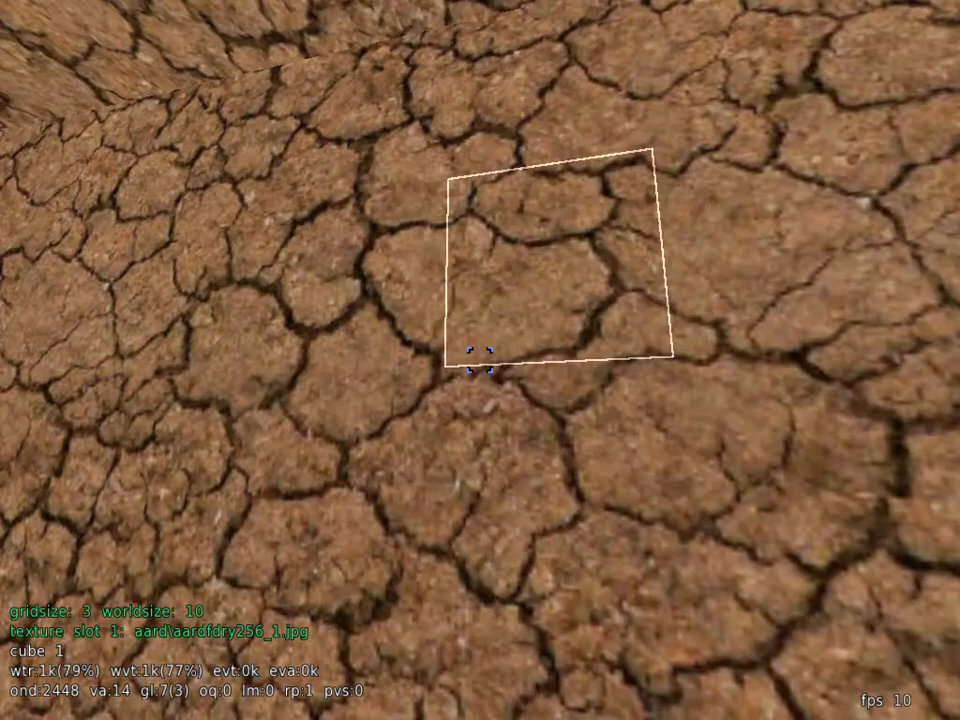
left_click(480, 360)
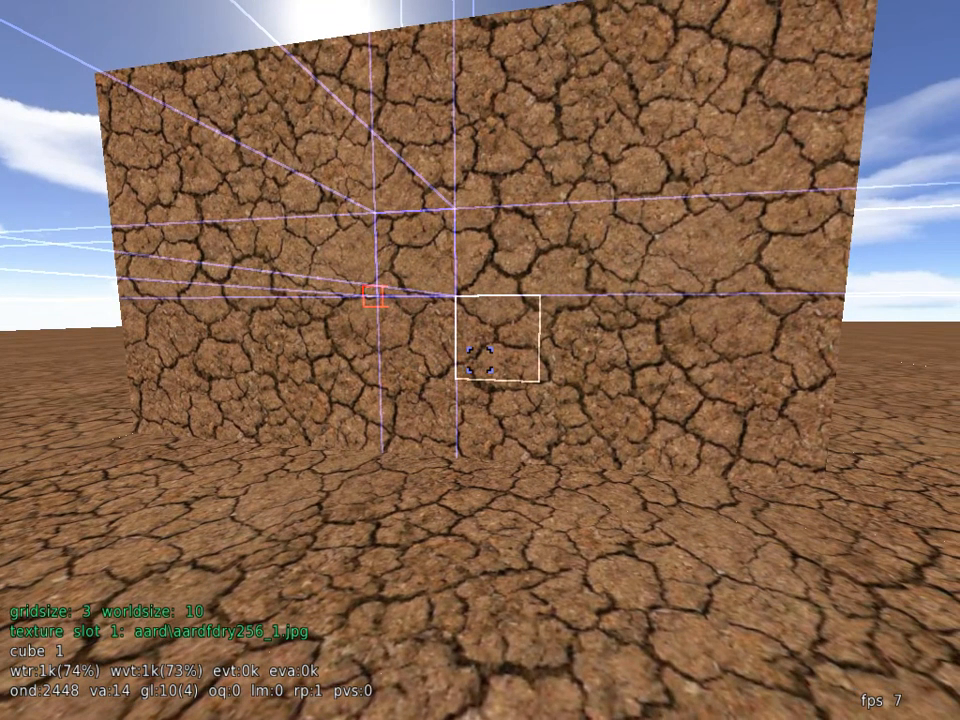
right_click(480, 360)
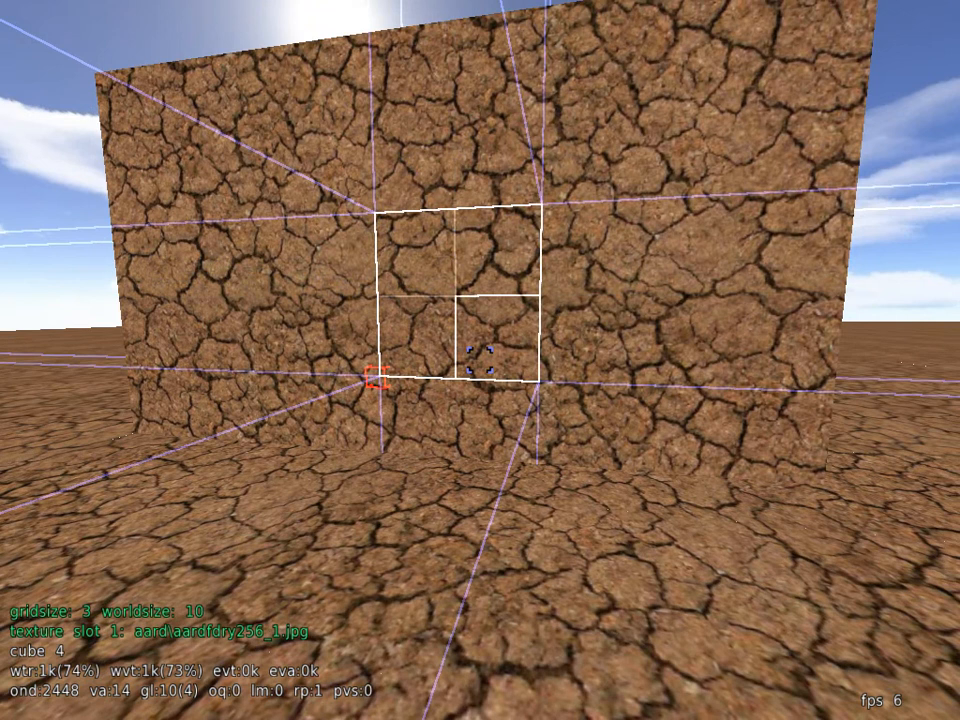
key("Escape")
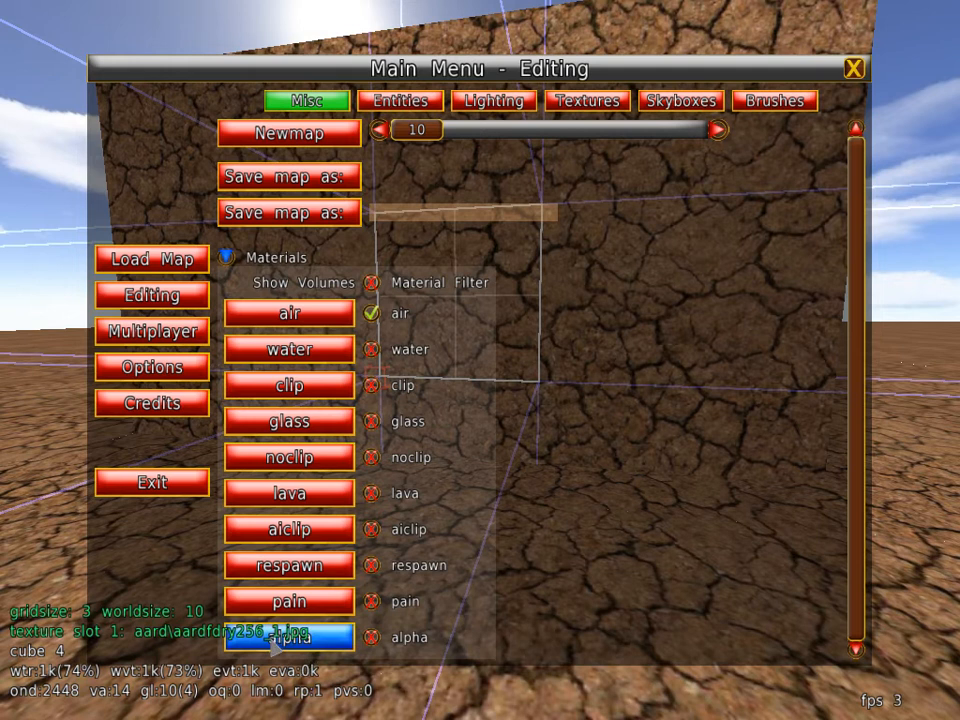
left_click(272, 642)
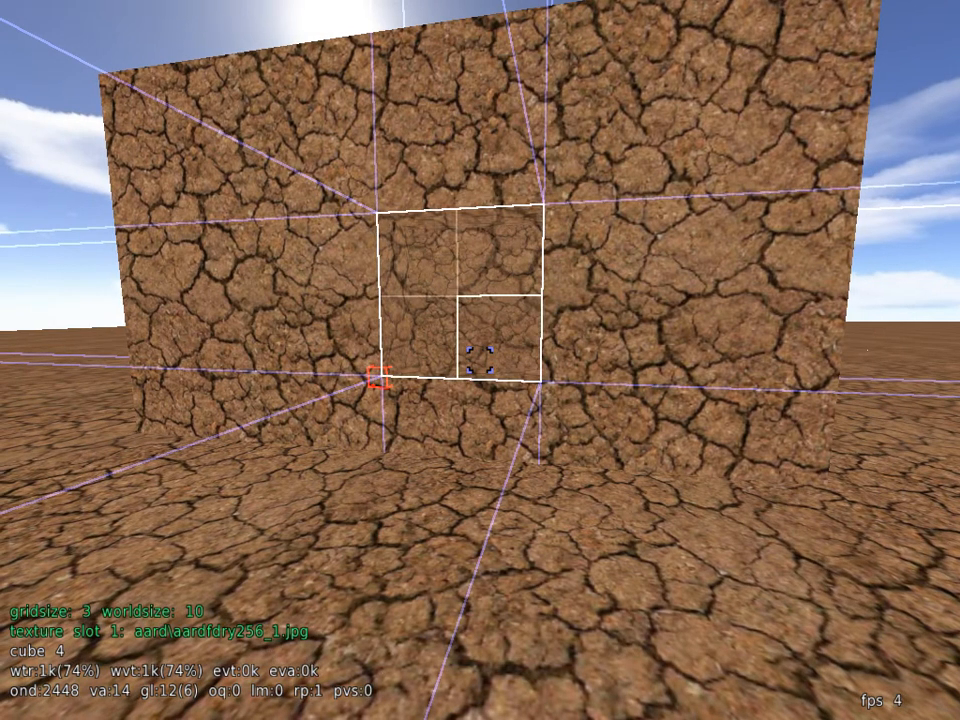
Step: Test the alpha patch in play mode by walking against the wall and looking through it from several angles, and return to edit mode
left_click(479, 360)
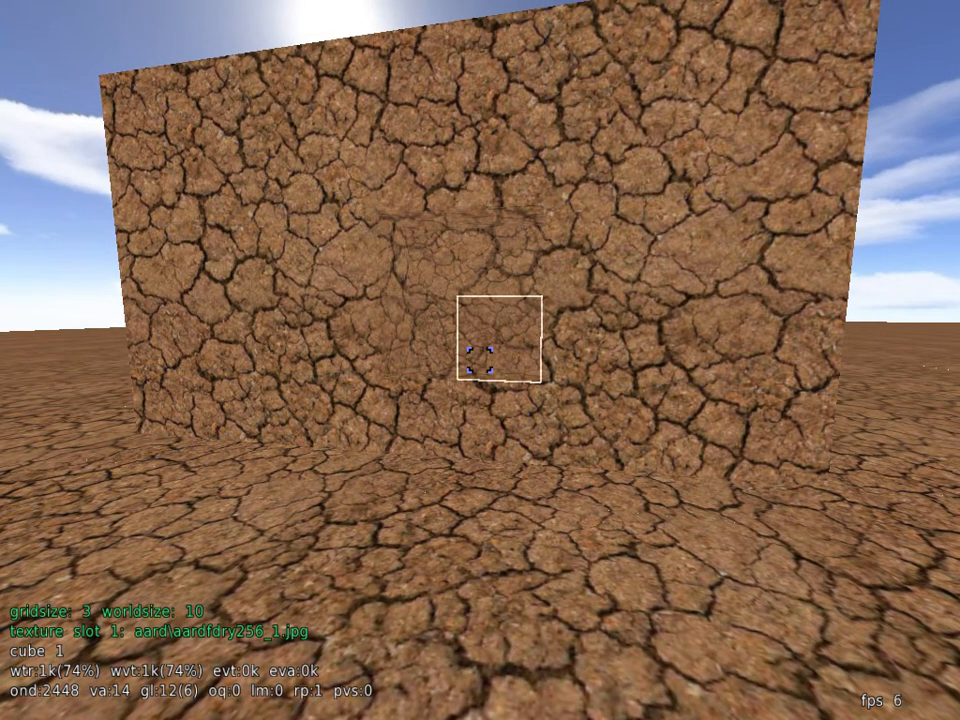
key("e")
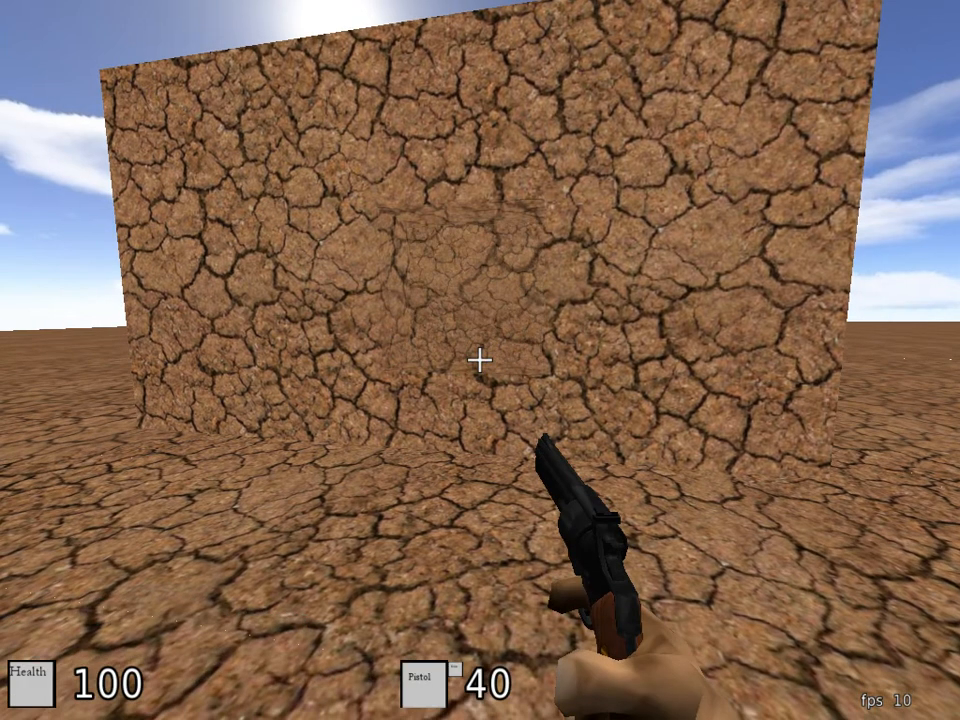
key("w")
key("s")
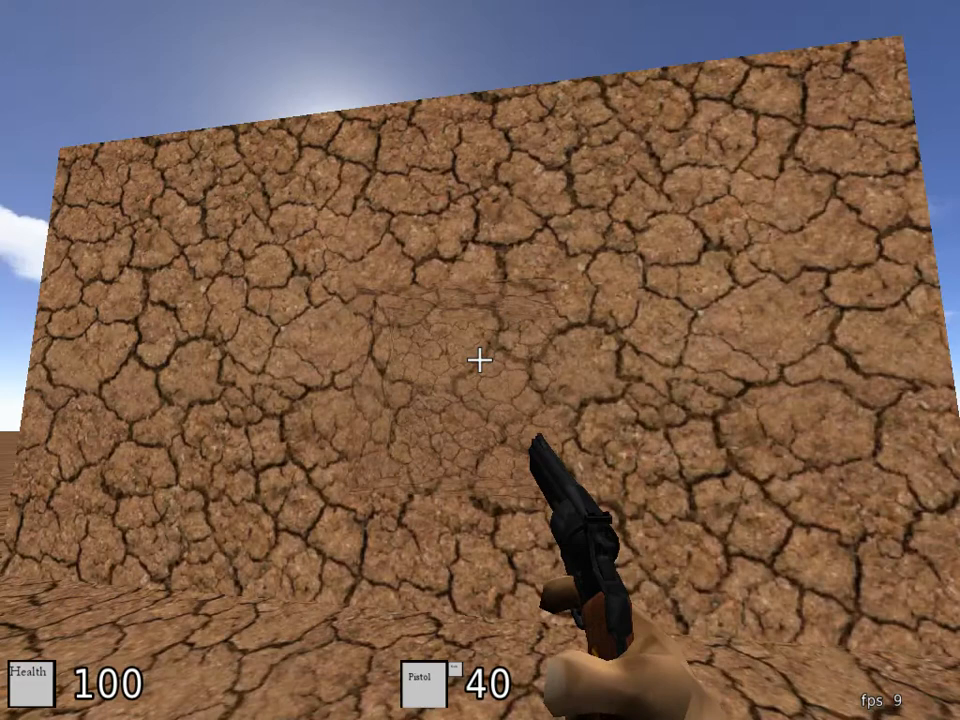
key("w")
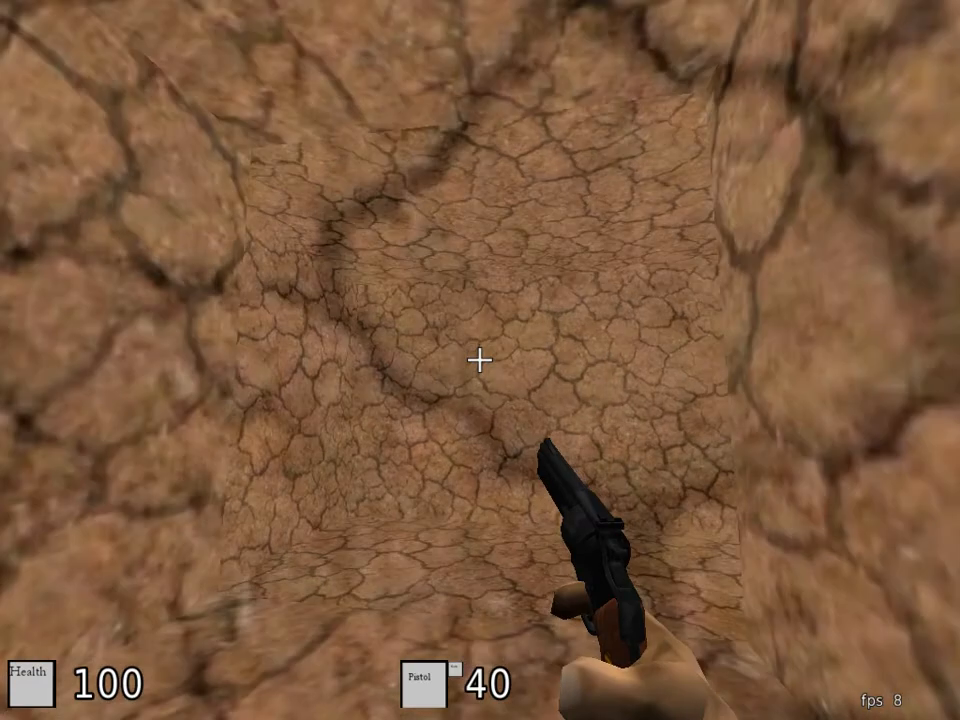
key("s")
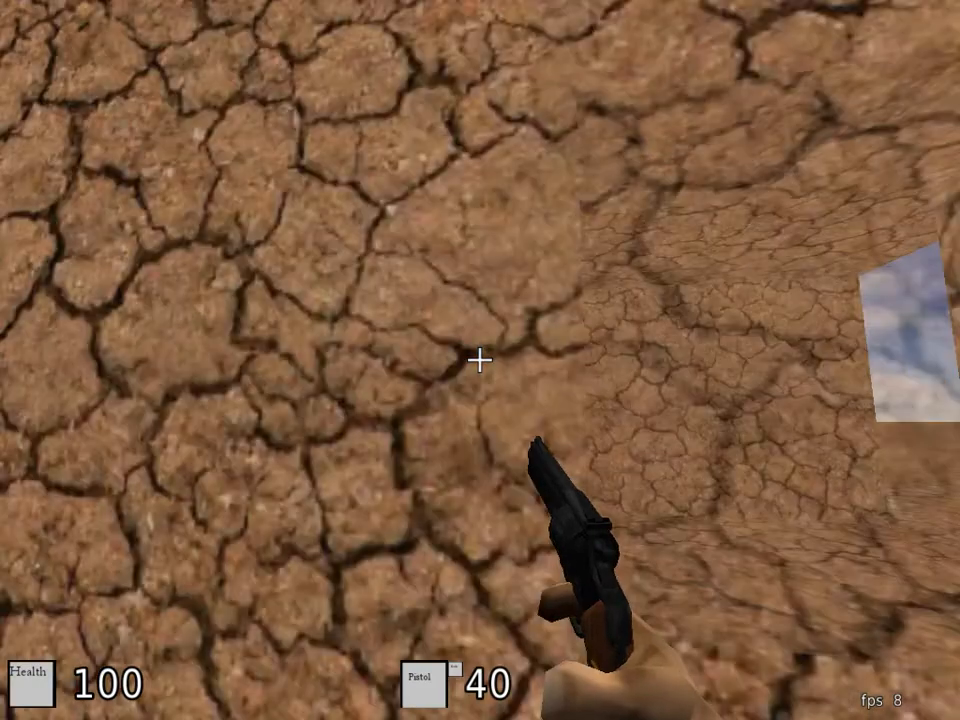
key("s")
key("w")
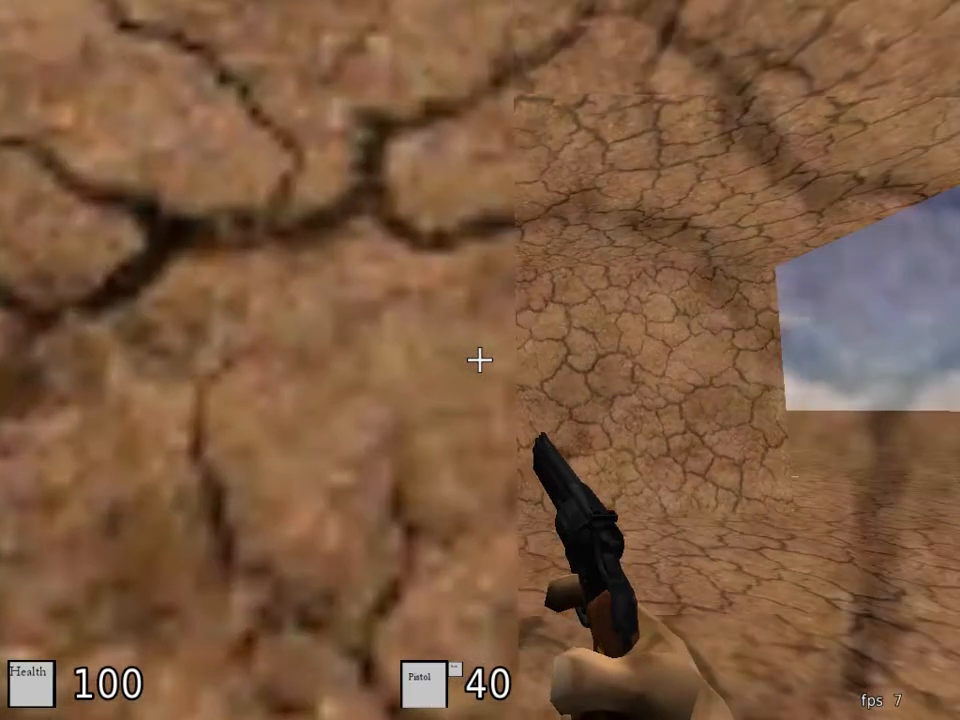
key("s")
key("w")
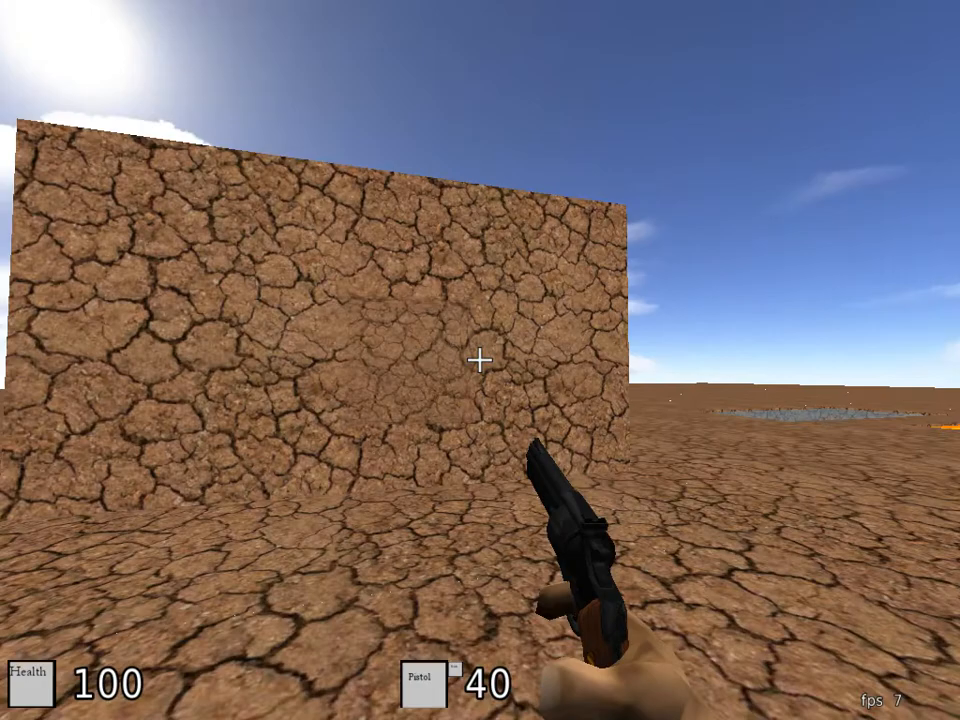
key("w")
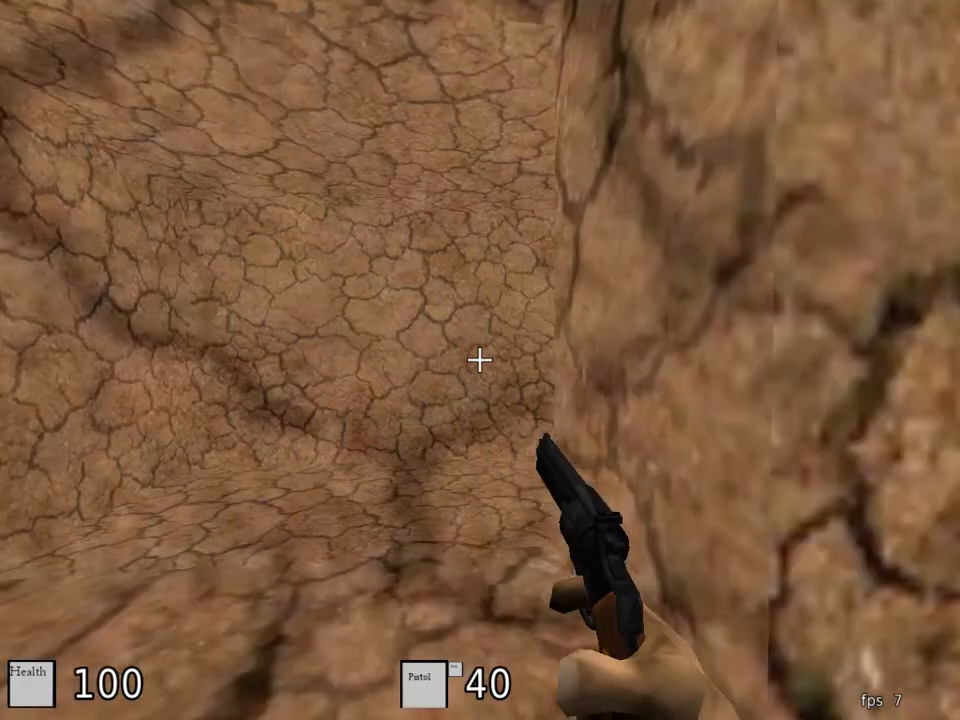
key("s")
key("s")
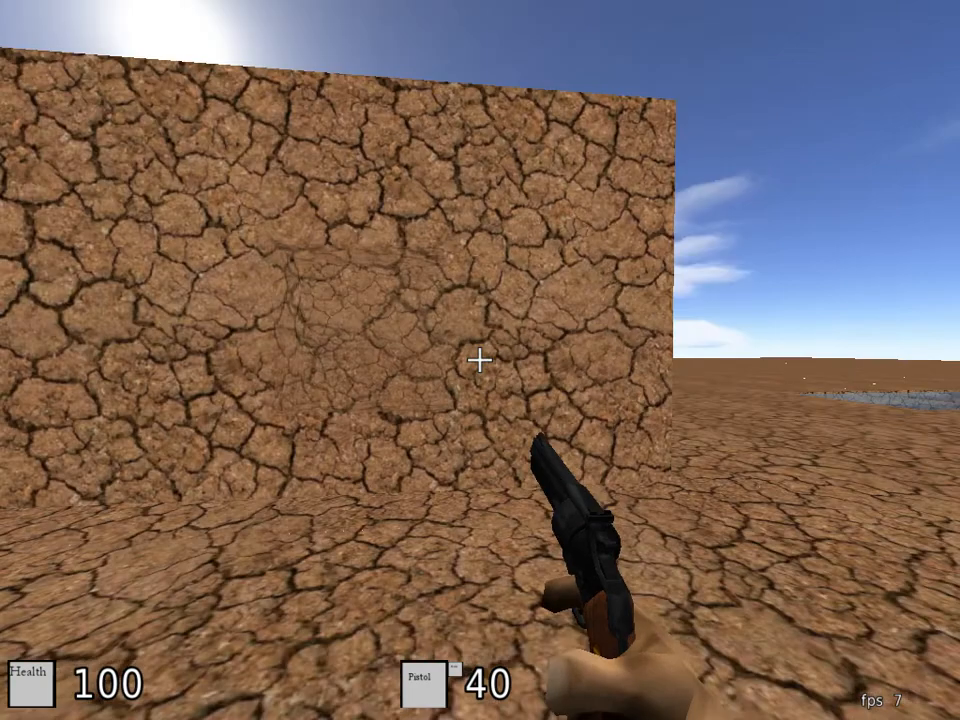
key("w")
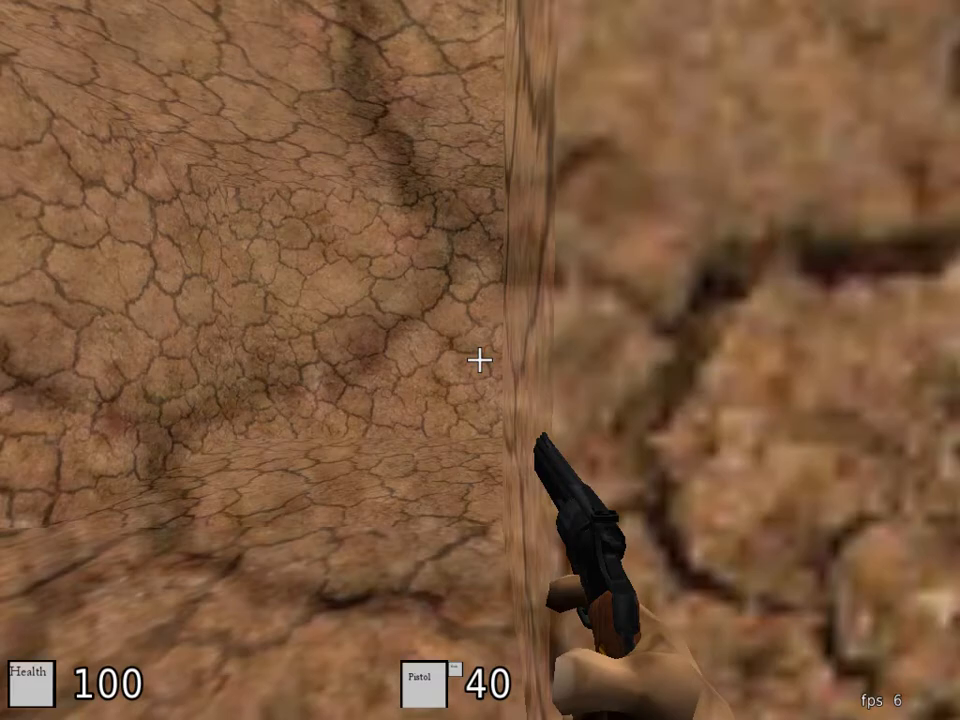
key("w")
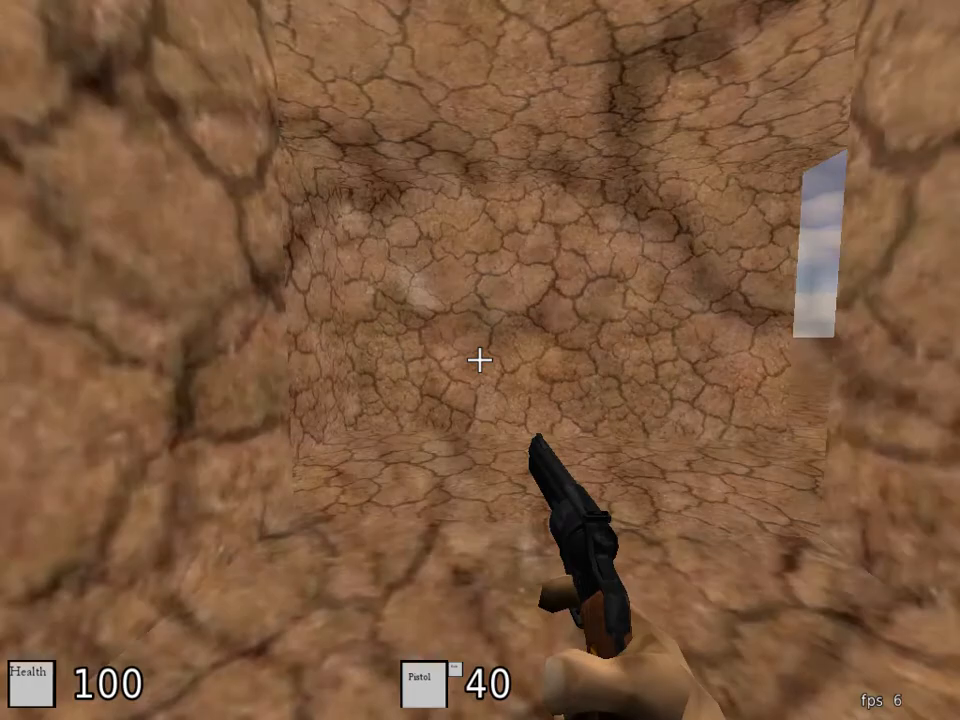
key("a")
right_click(480, 360)
key("s")
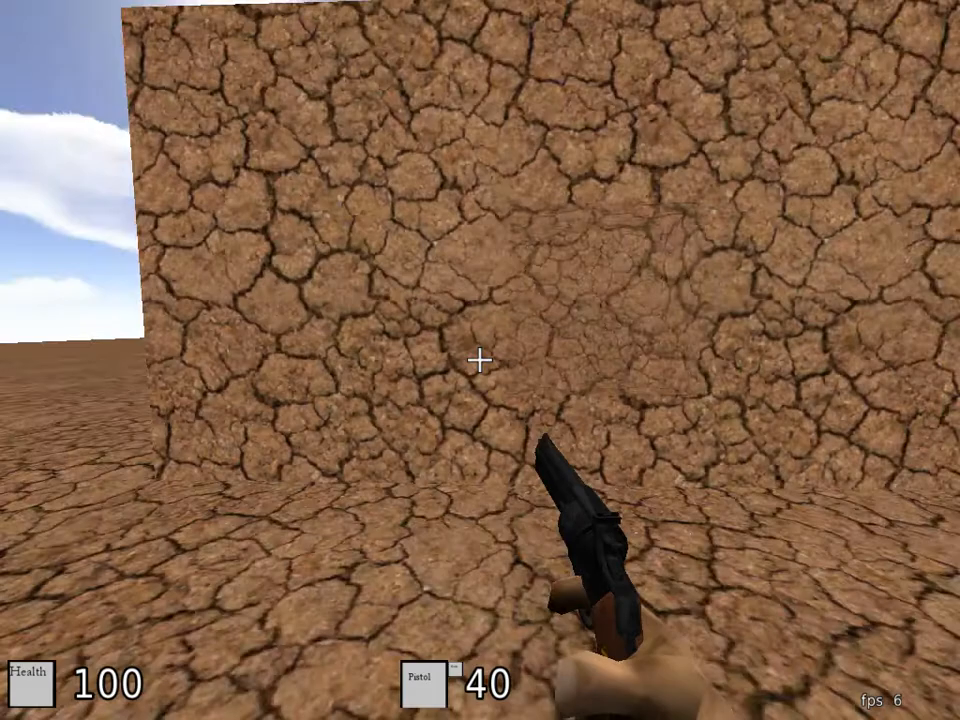
key("w")
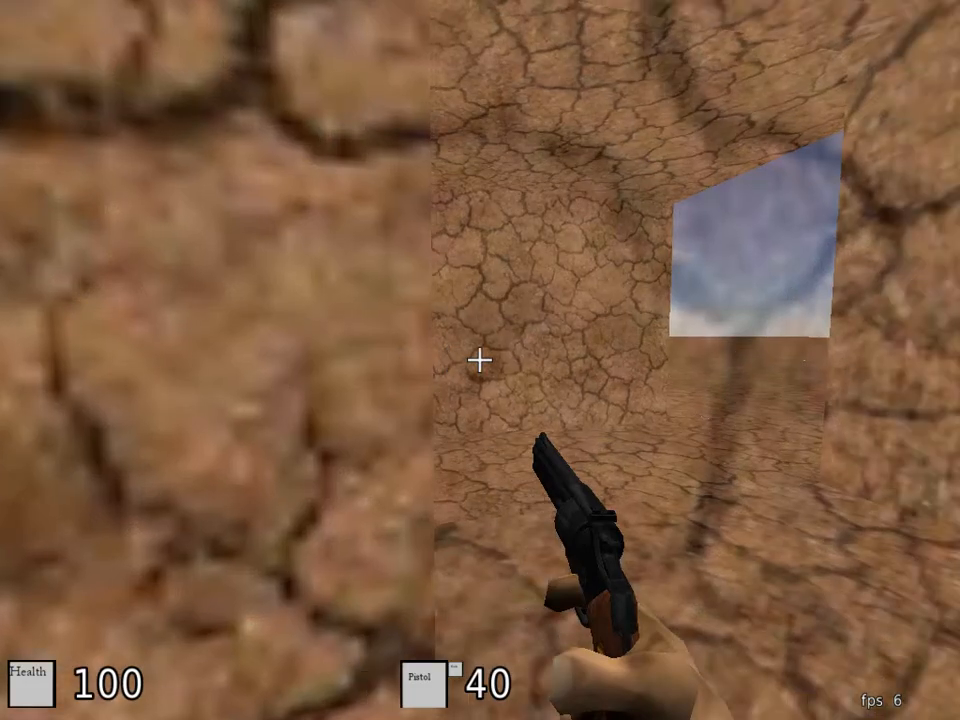
key("w")
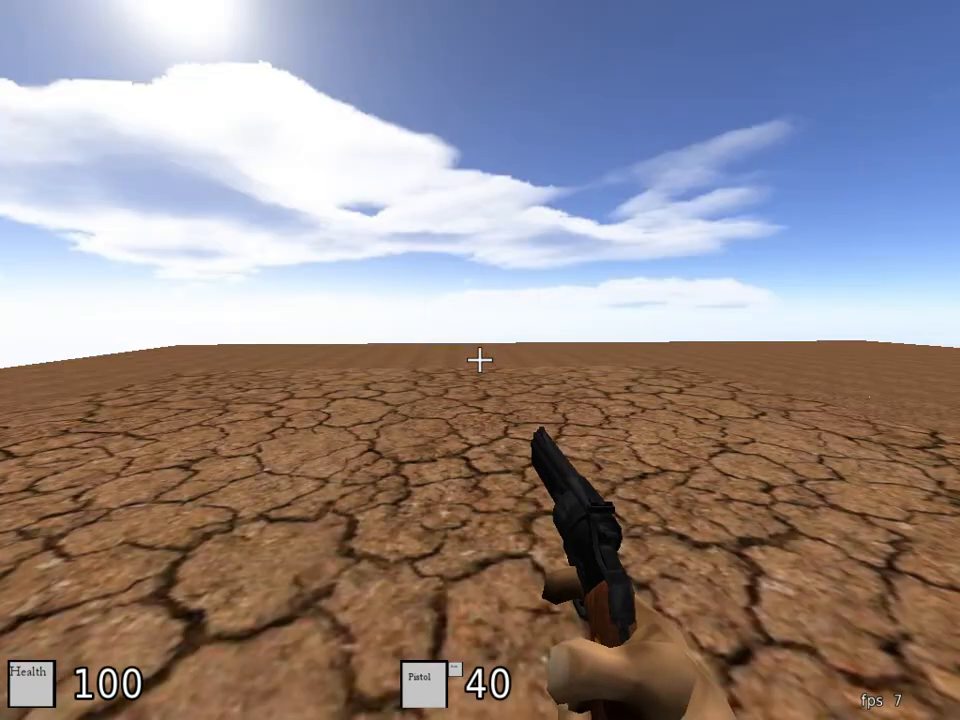
key("w")
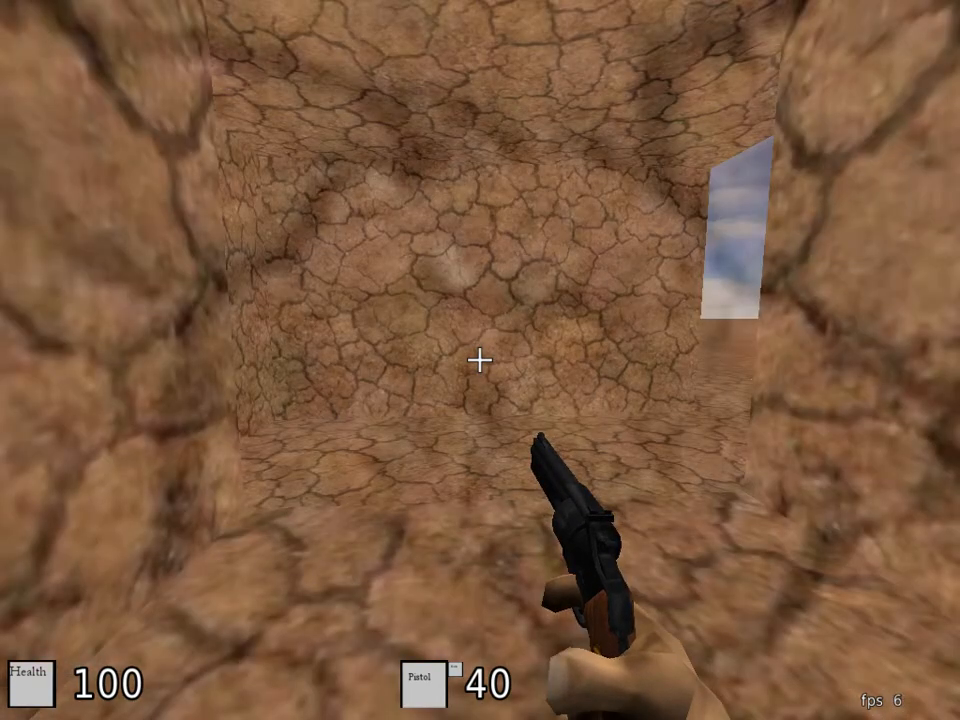
key("e")
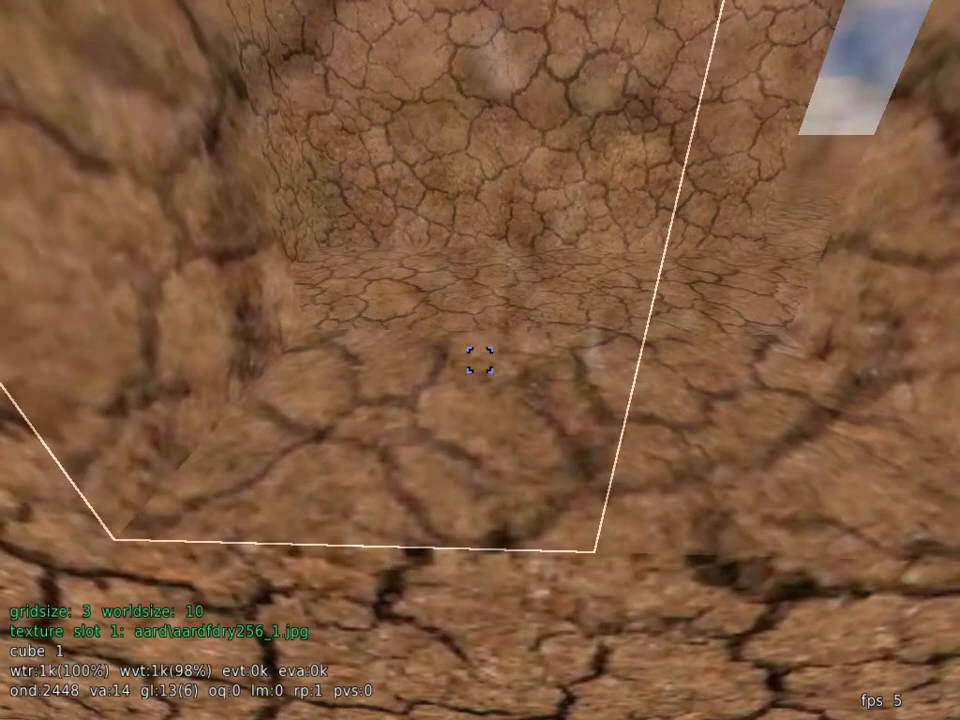
Step: Examine the alpha patch in edit mode from inside and outside the hollow block
key("s")
key("w")
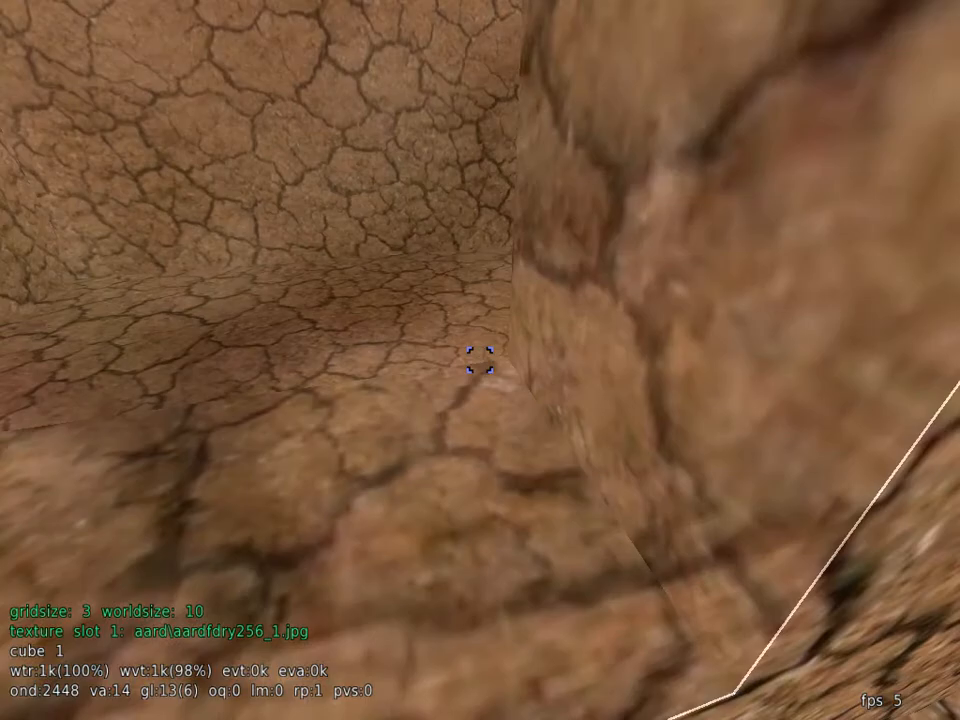
key("s")
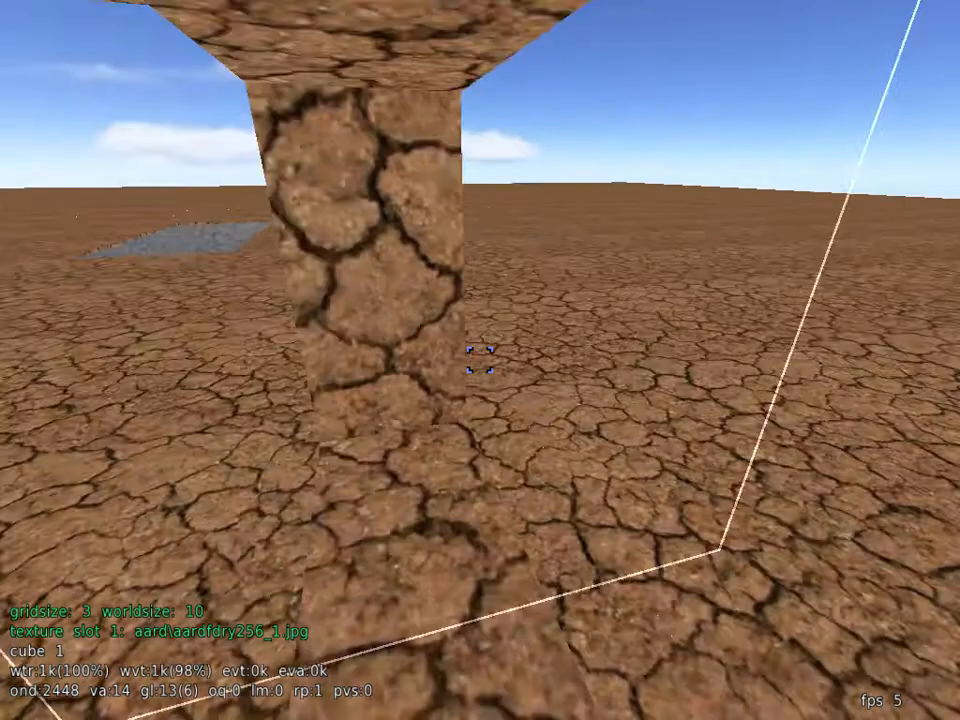
key("w")
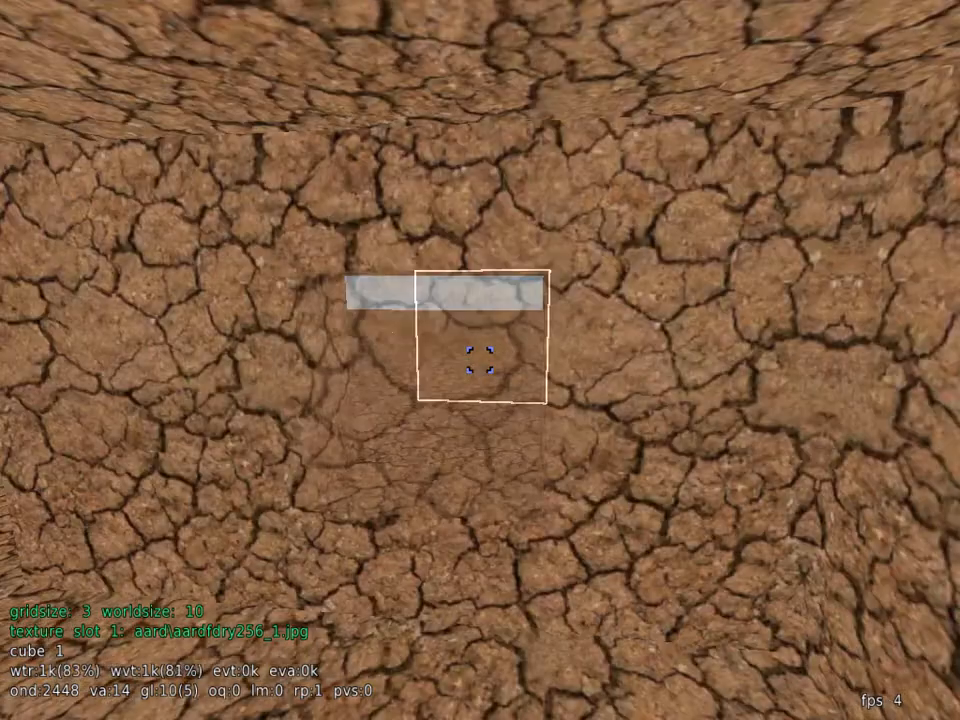
key("s")
key("w")
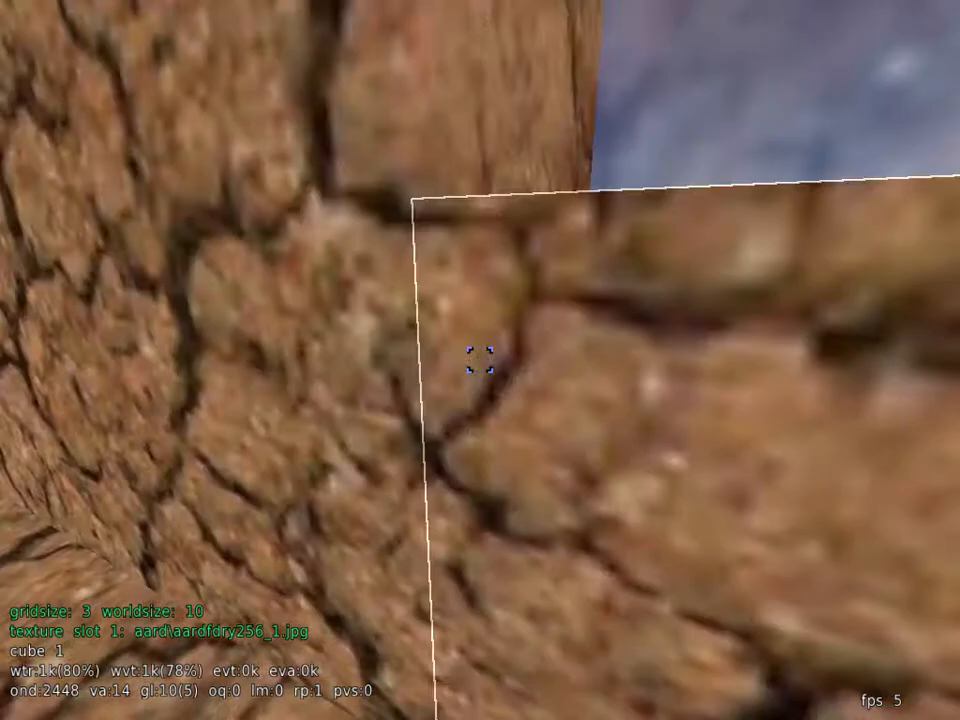
key("s")
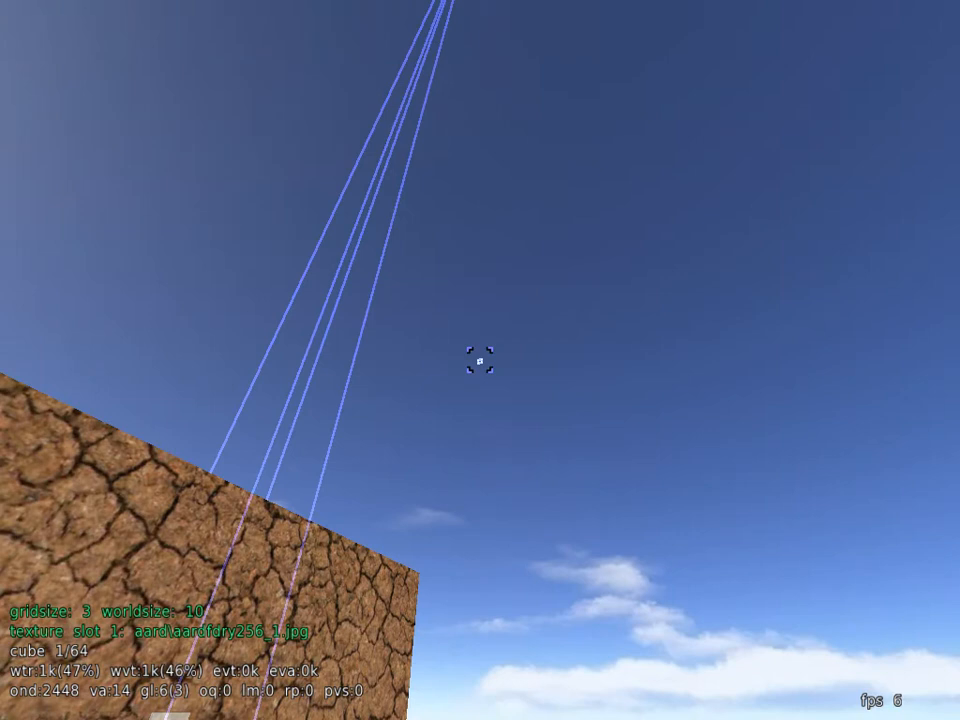
key("w")
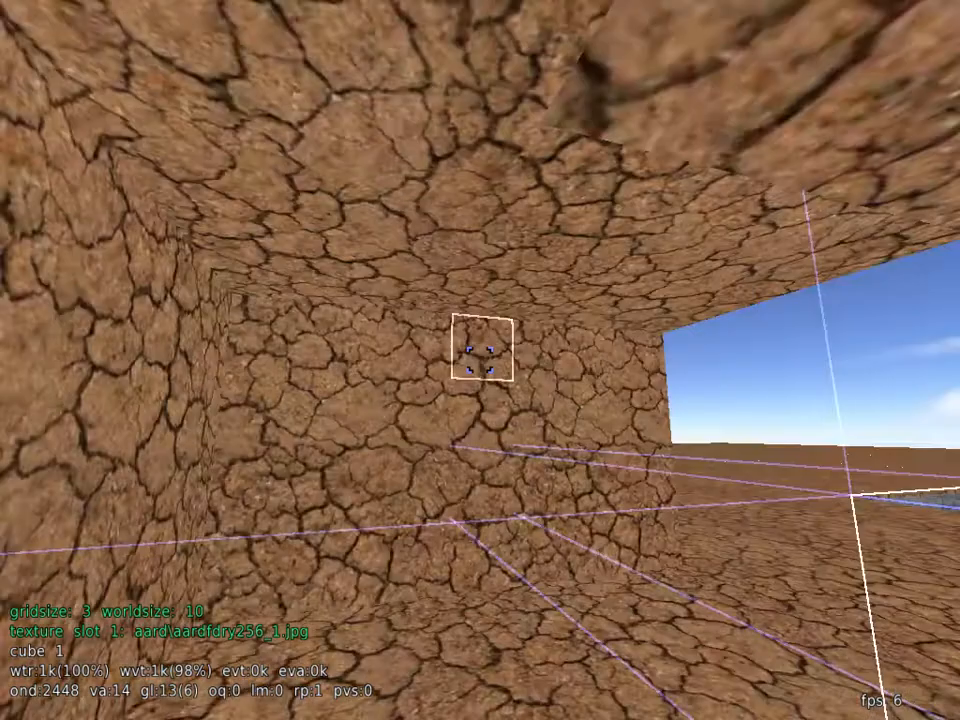
Step: Select the two-by-two alpha patch on the block's side wall, assign it the noclip material as well, and clear the selection
key("s")
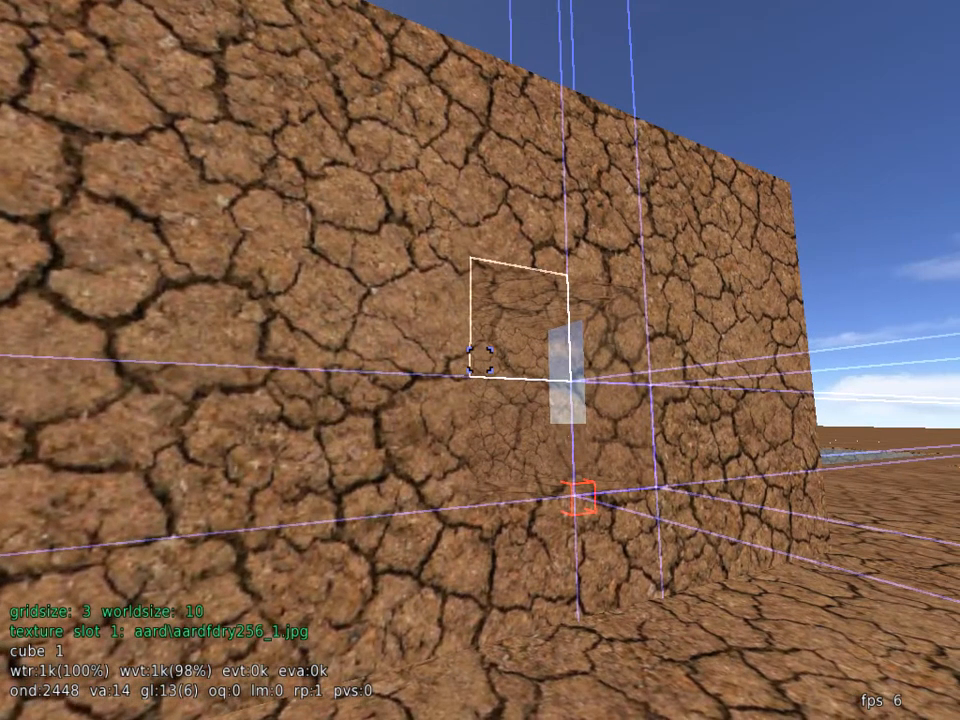
middle_click(480, 360)
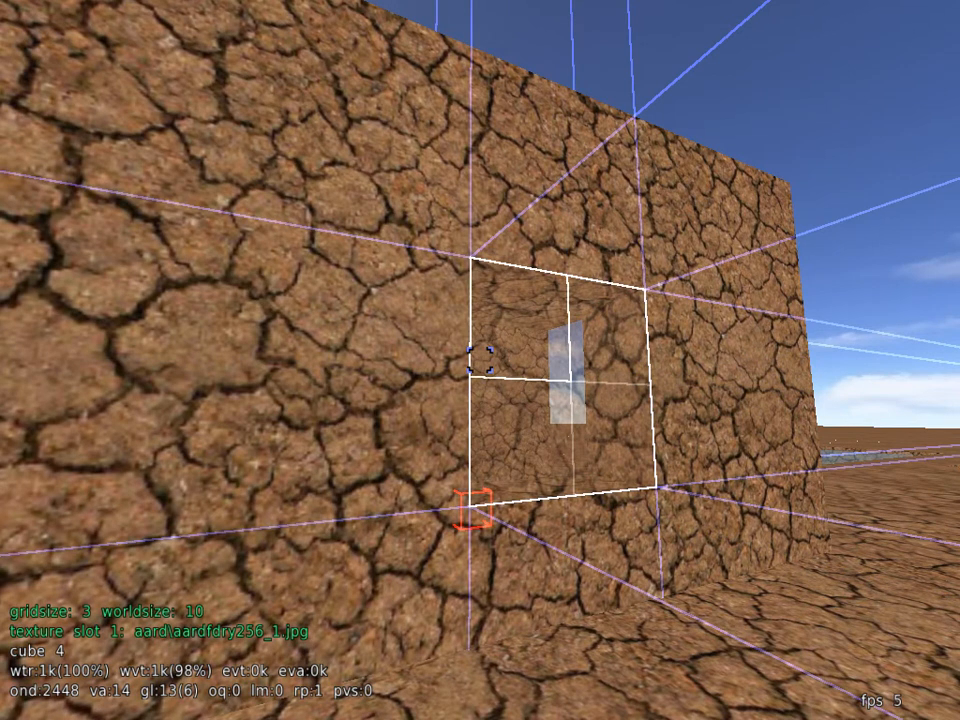
key("Escape")
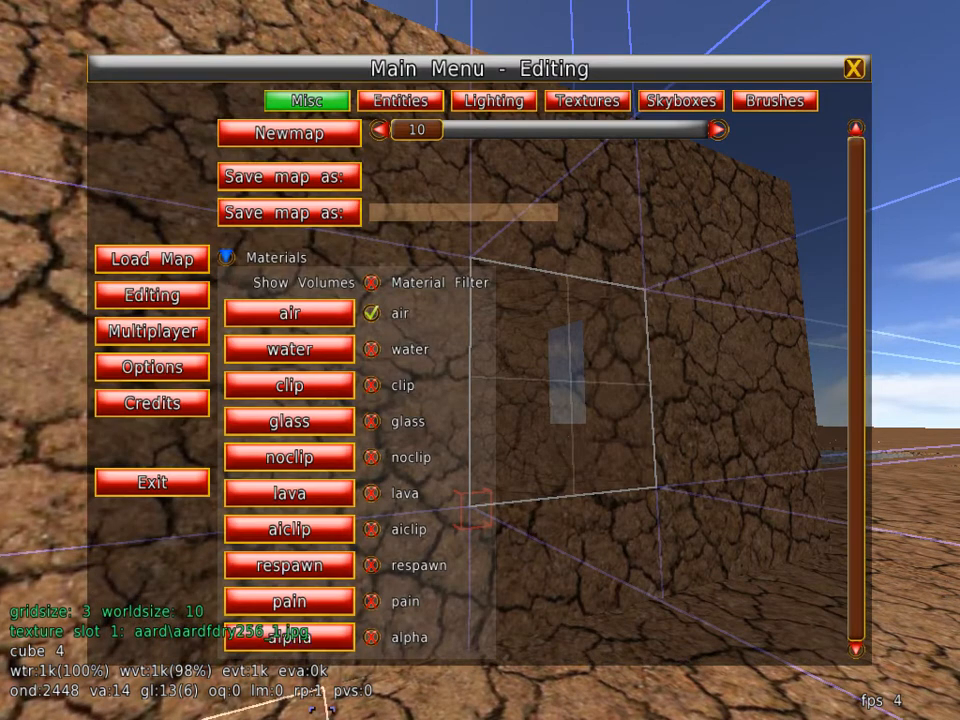
left_click(268, 486)
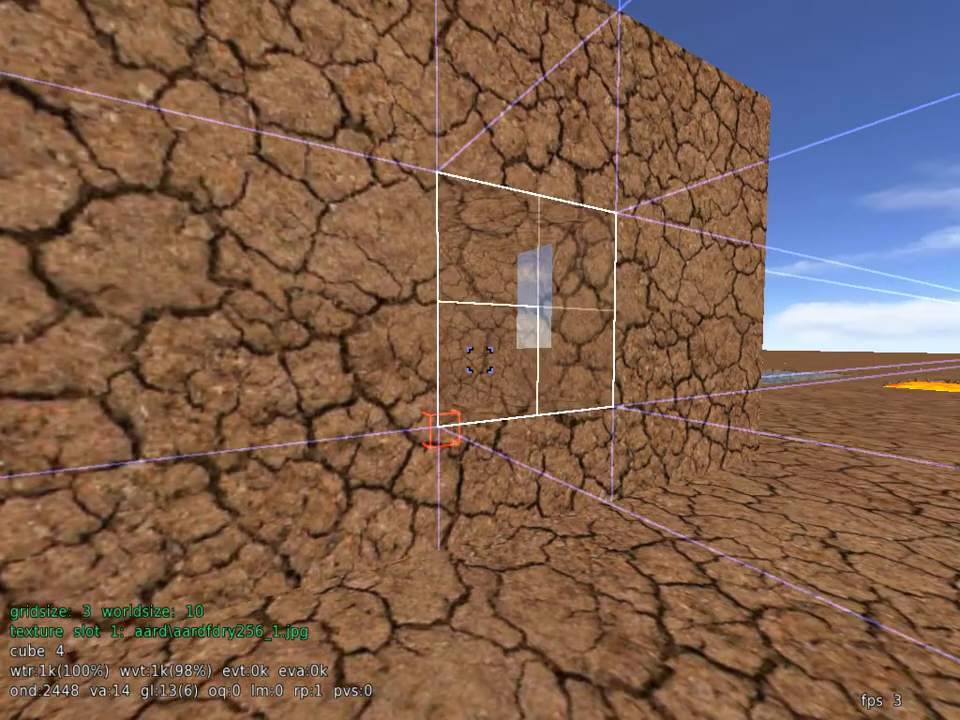
key("space")
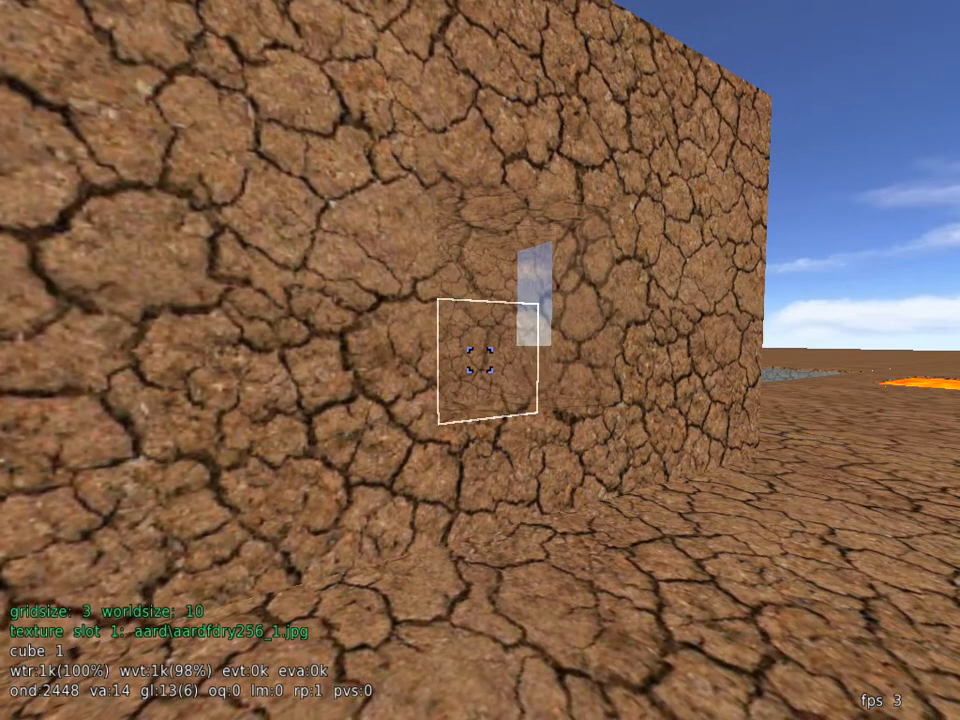
Step: Test the combined alpha and noclip patch in play mode by walking through it and out the block's opposite side
key("w")
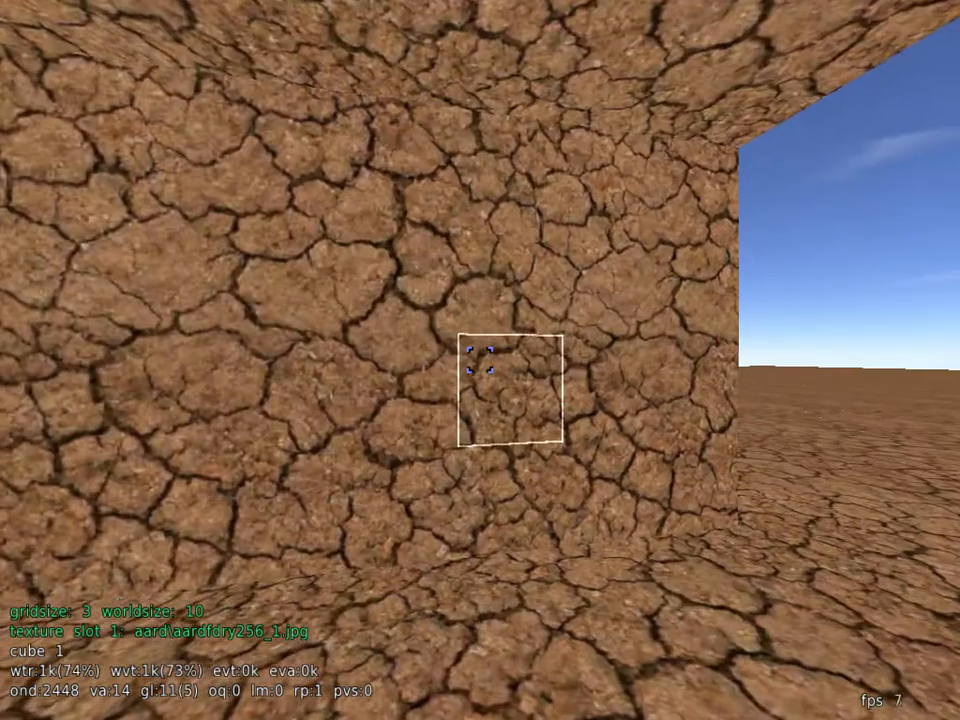
key("s")
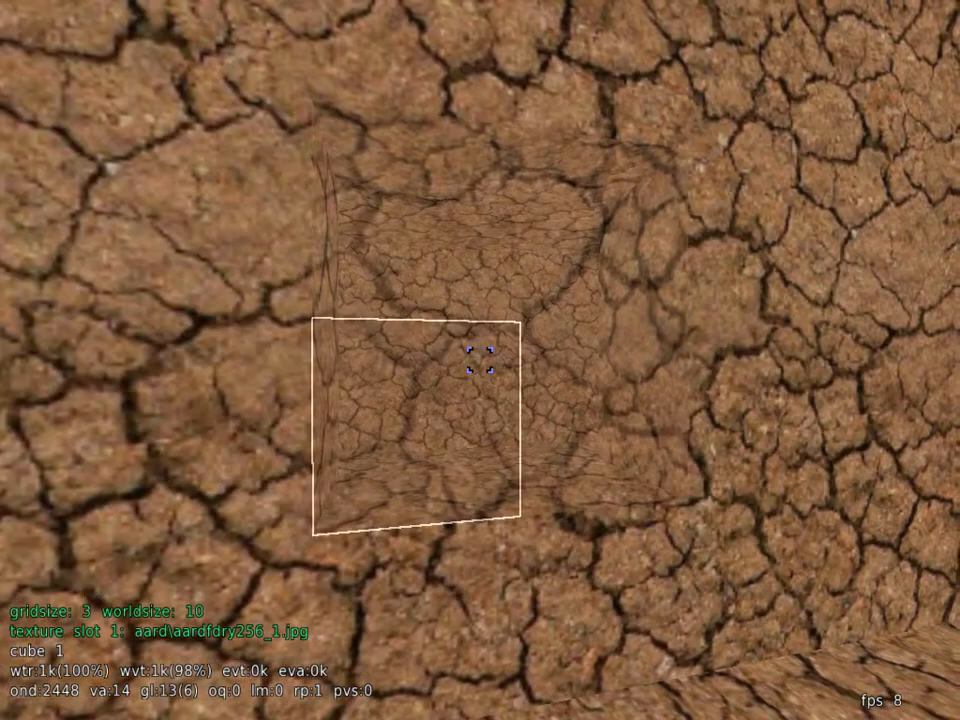
key("e")
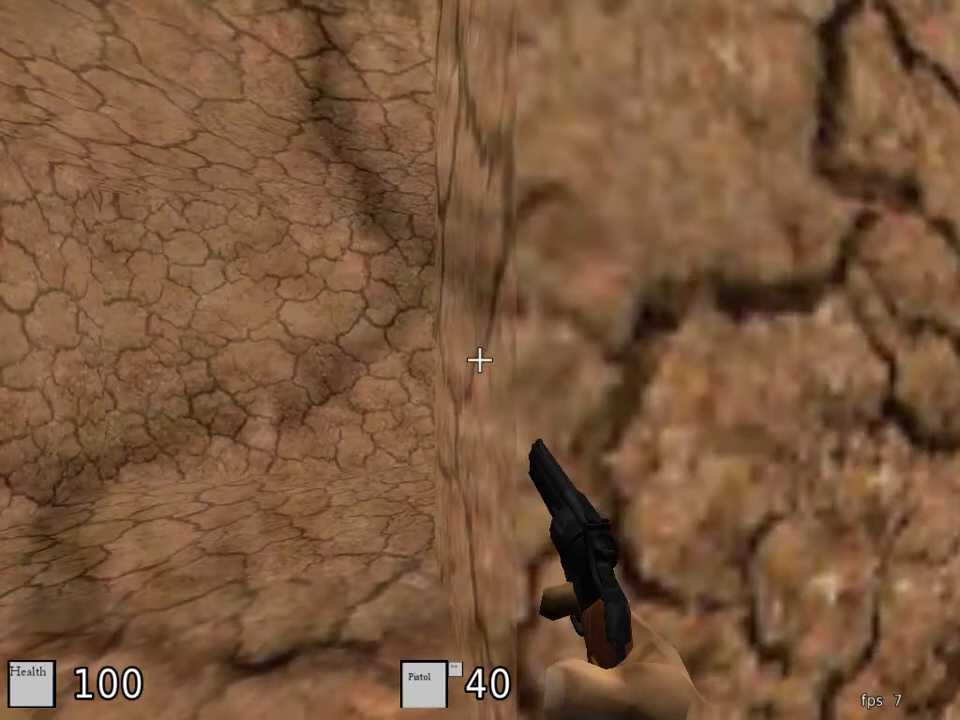
key("s")
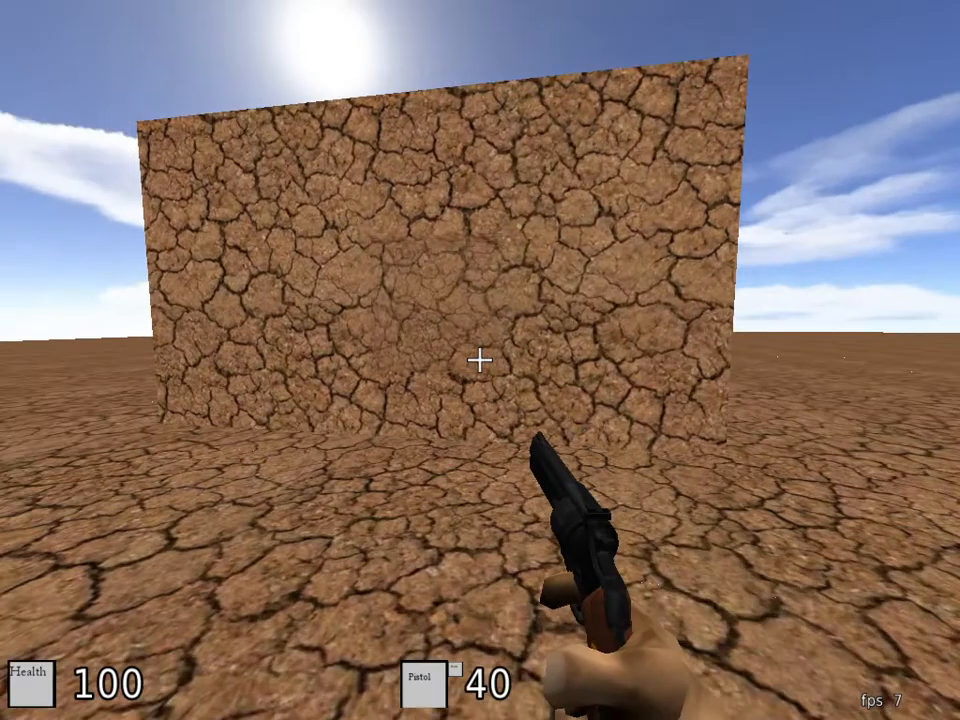
key("w")
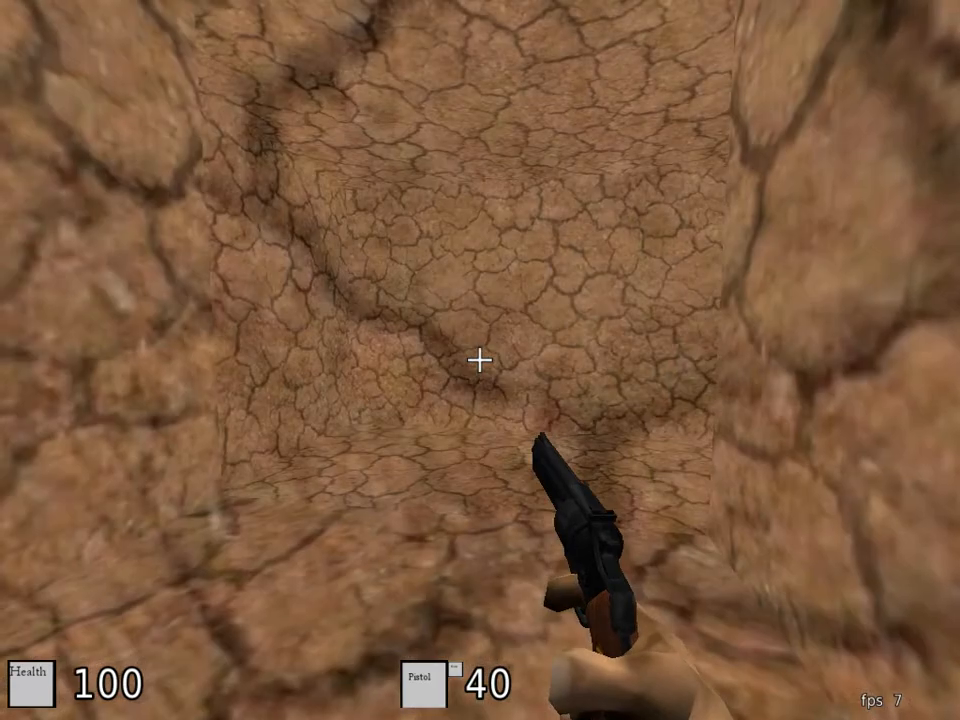
key("w")
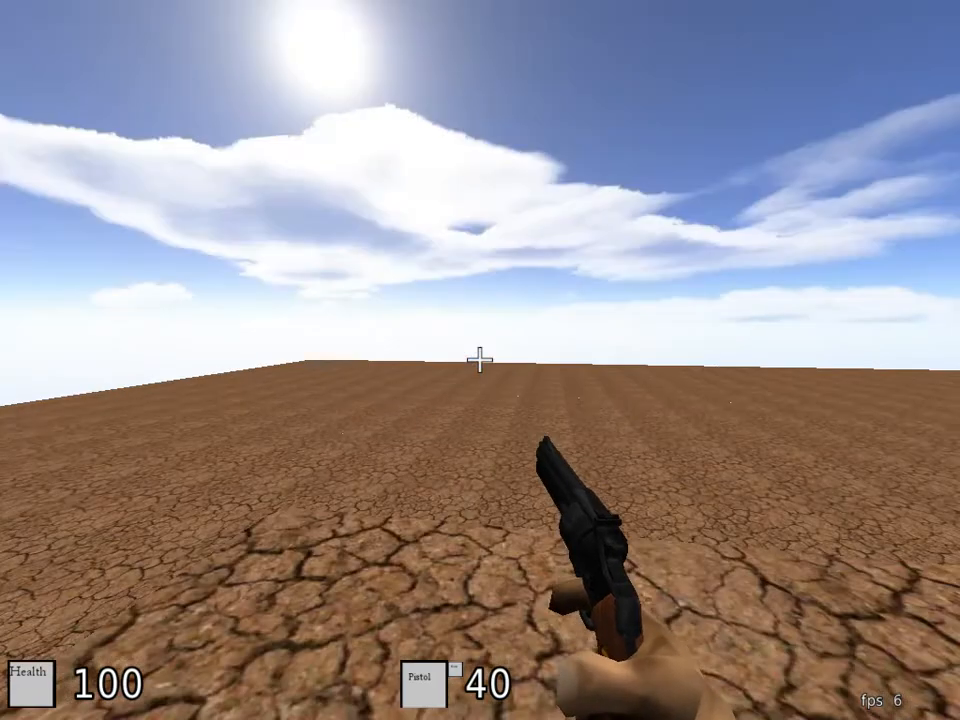
Step: Walk around the hollow block's outer walls and back inside, up to the combined alpha and noclip patch
key("w")
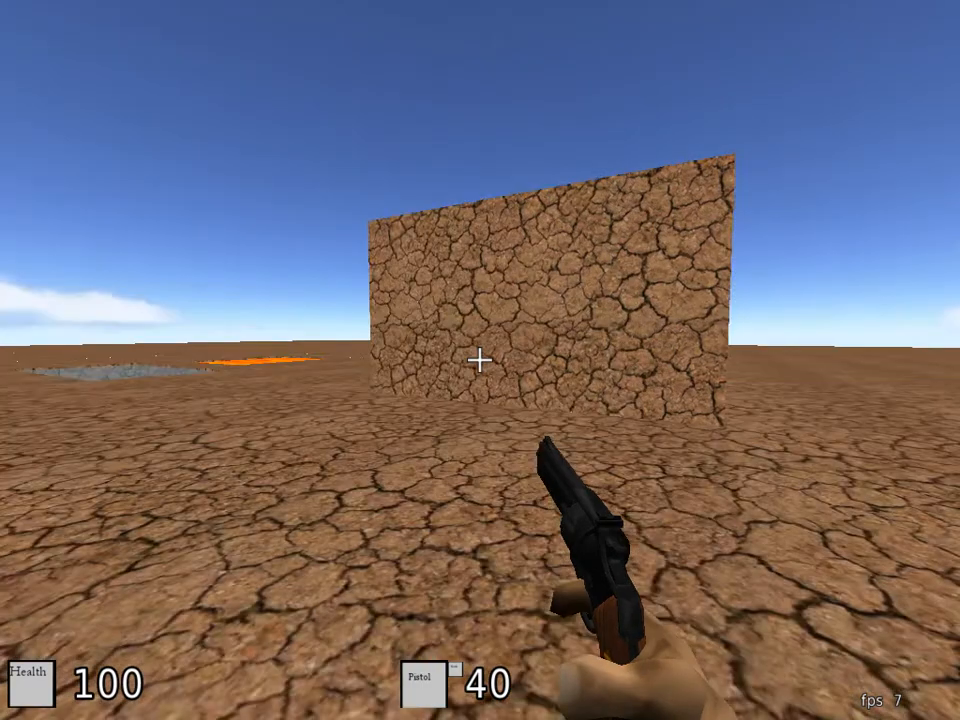
key("w")
key("w")
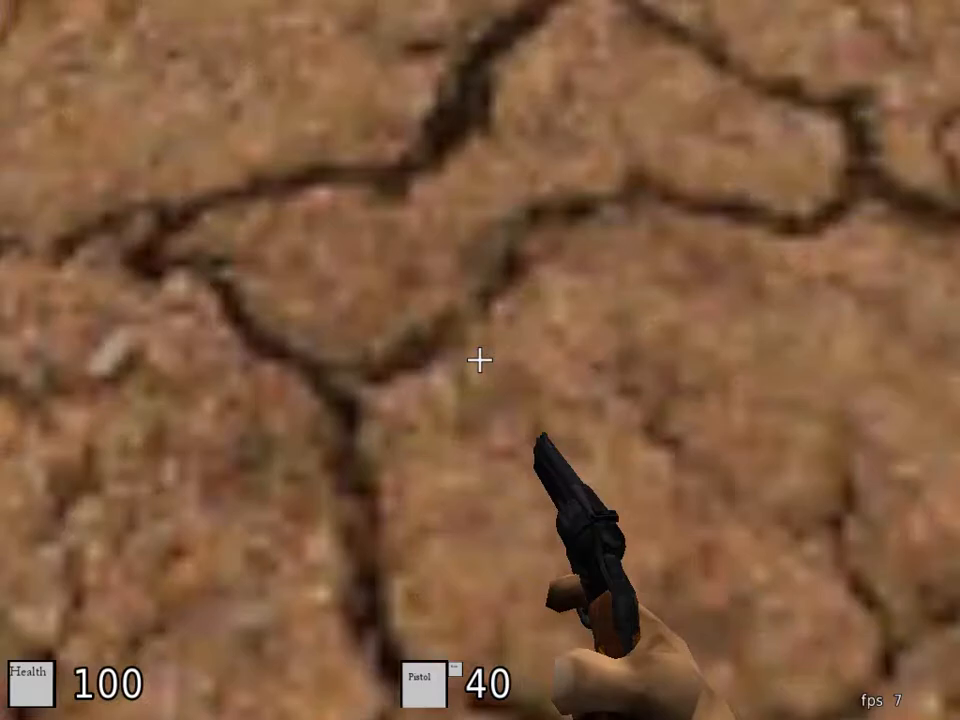
key("w")
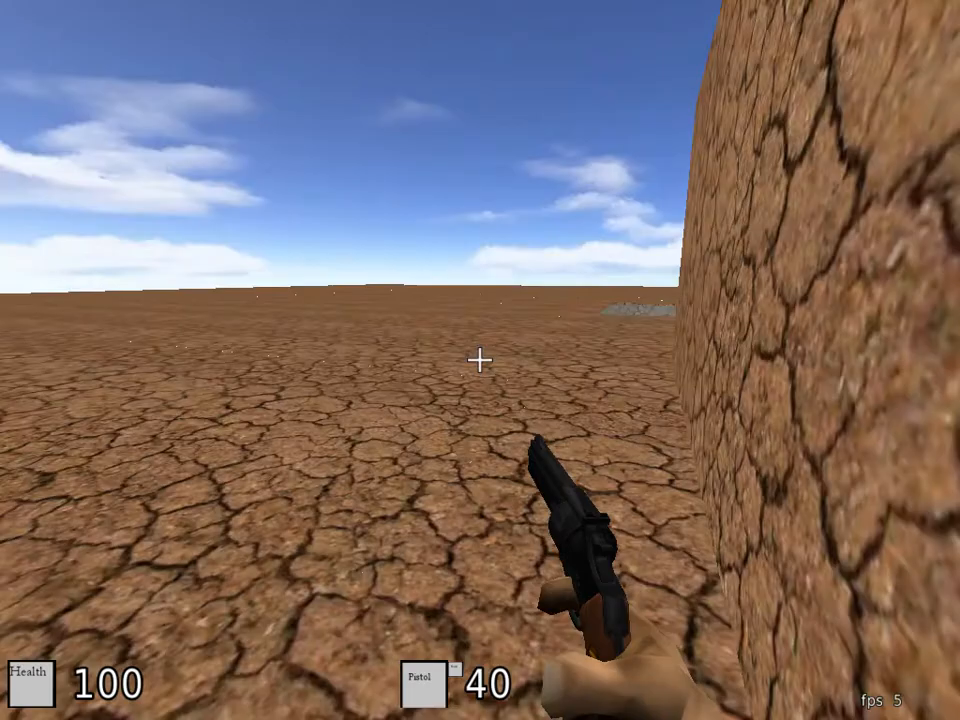
key("w")
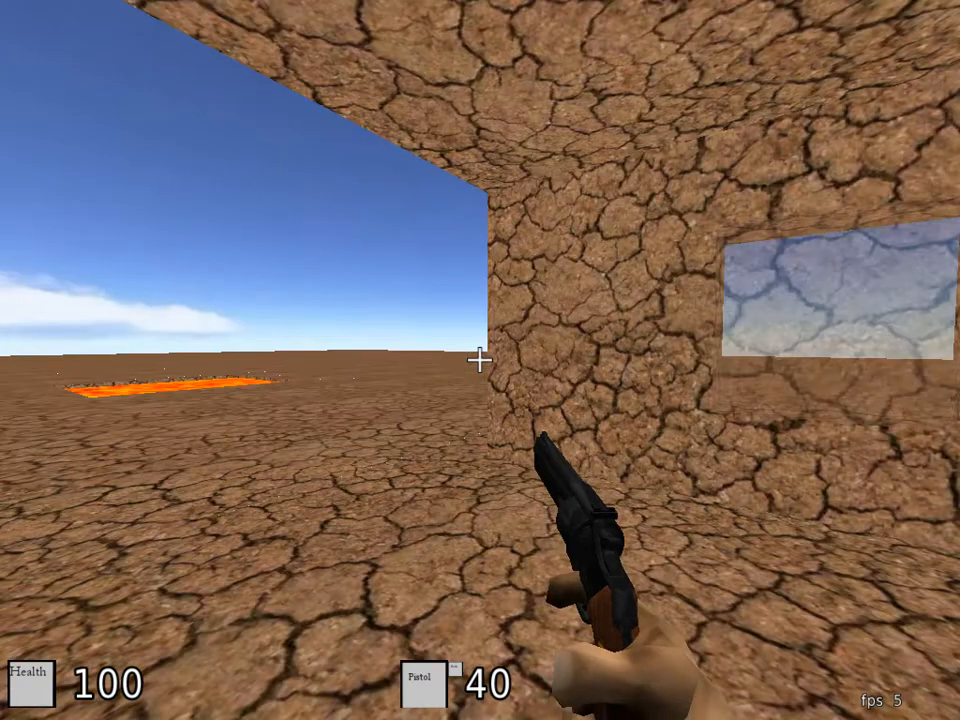
key("w")
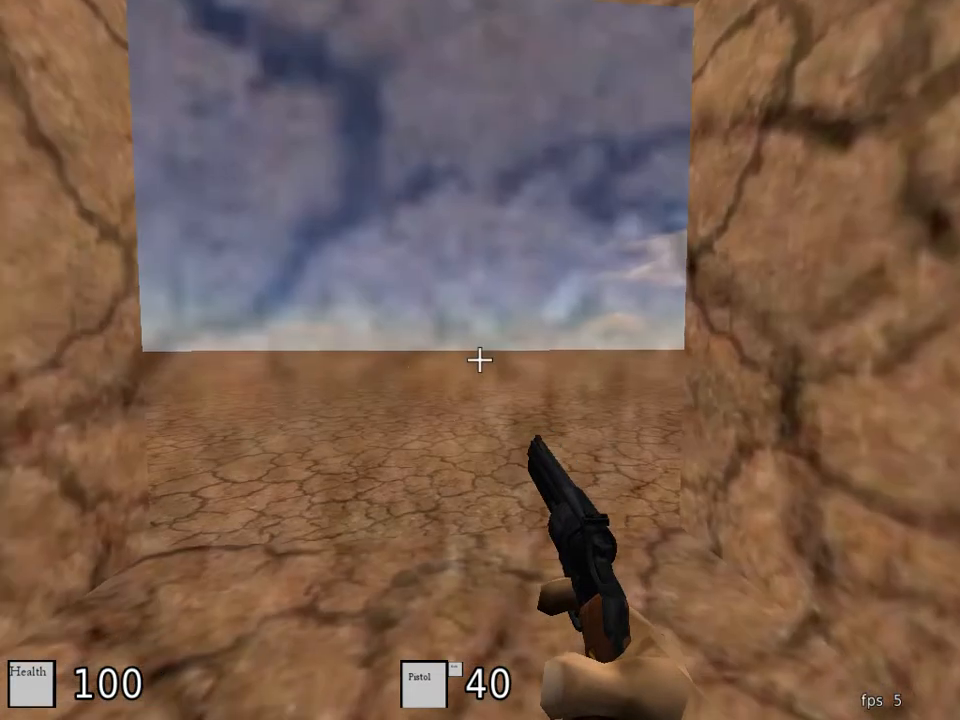
Step: Switch to third-person view and examine the alpha and noclip patch while jumping and moving around inside the block
key("F9")
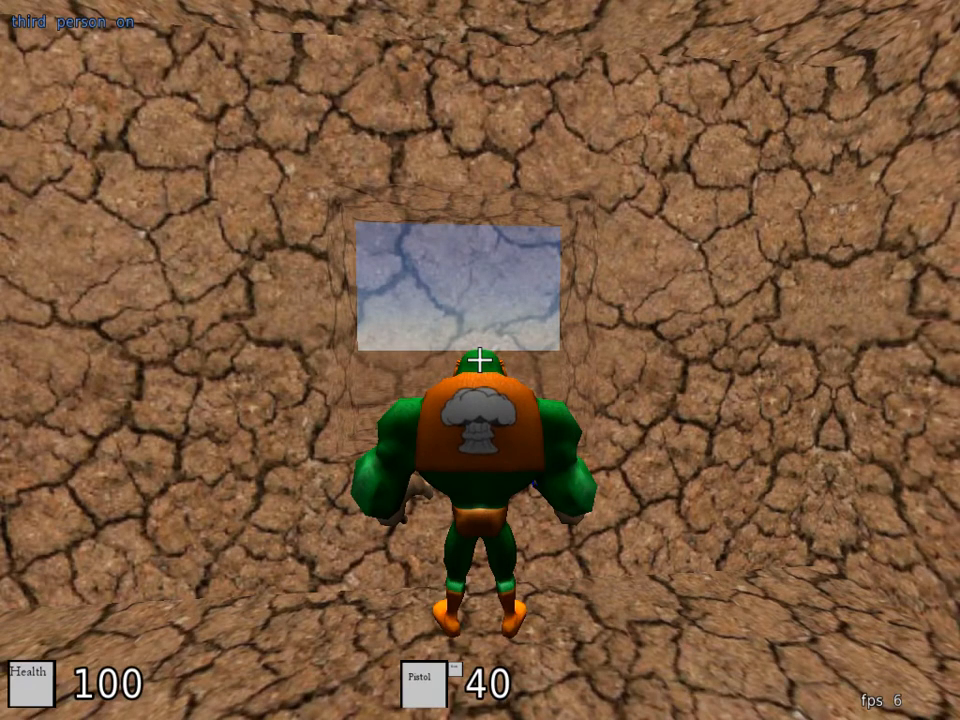
key("space")
key("space")
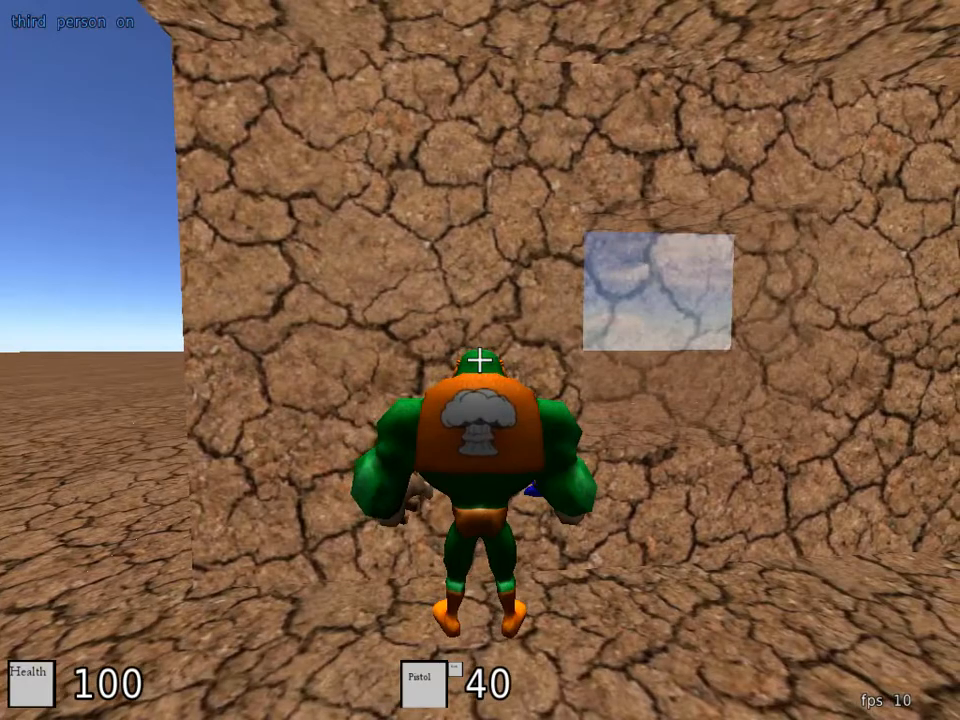
key("d")
key("space")
key("d")
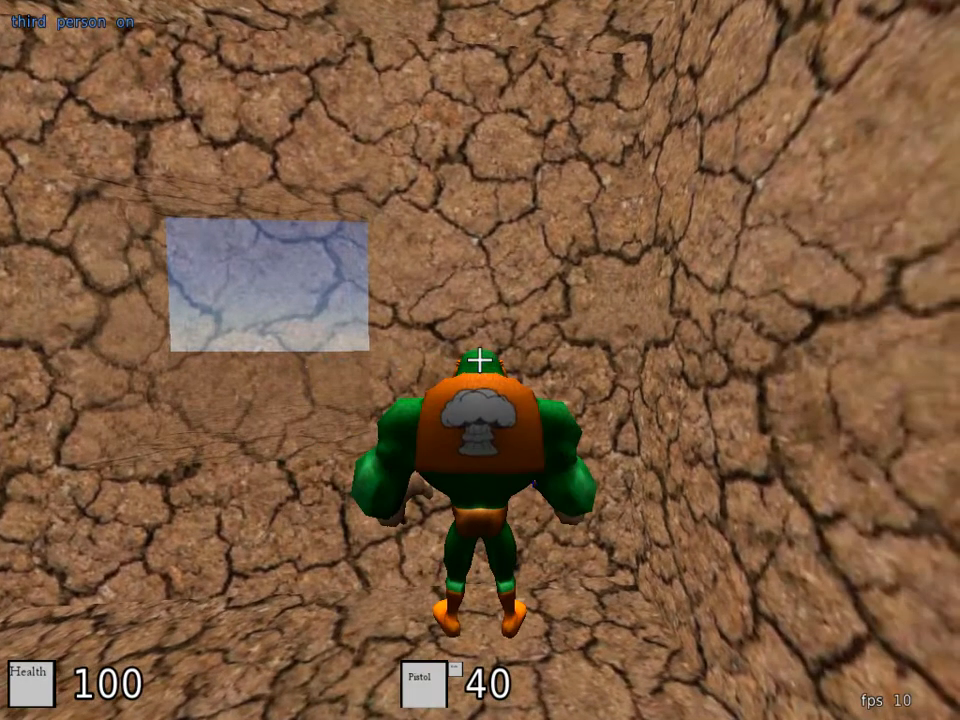
key("s")
key("w")
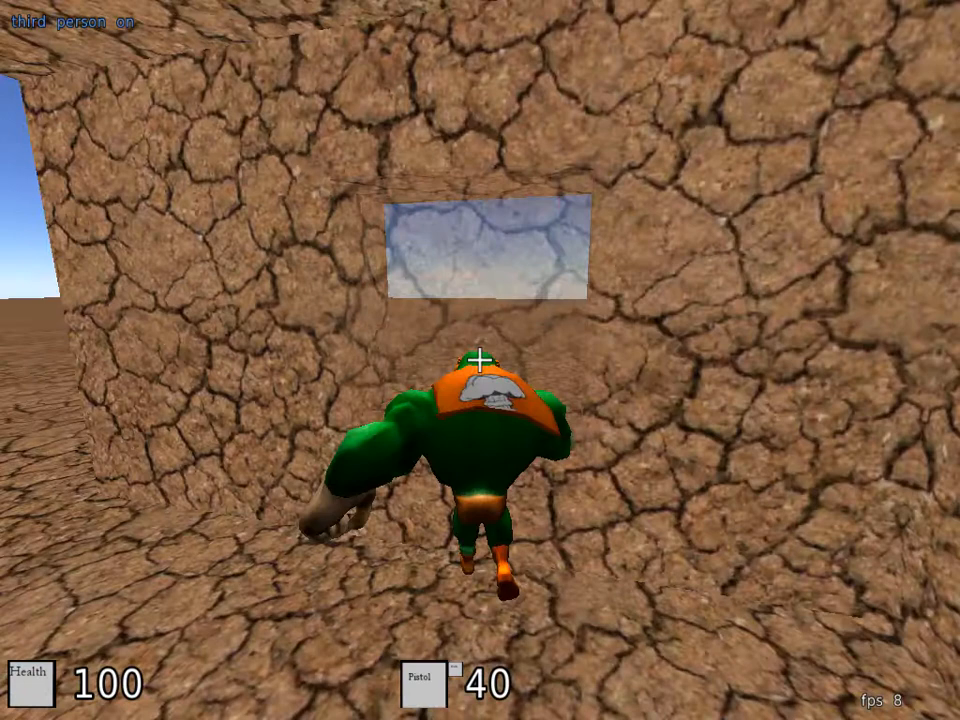
key("w")
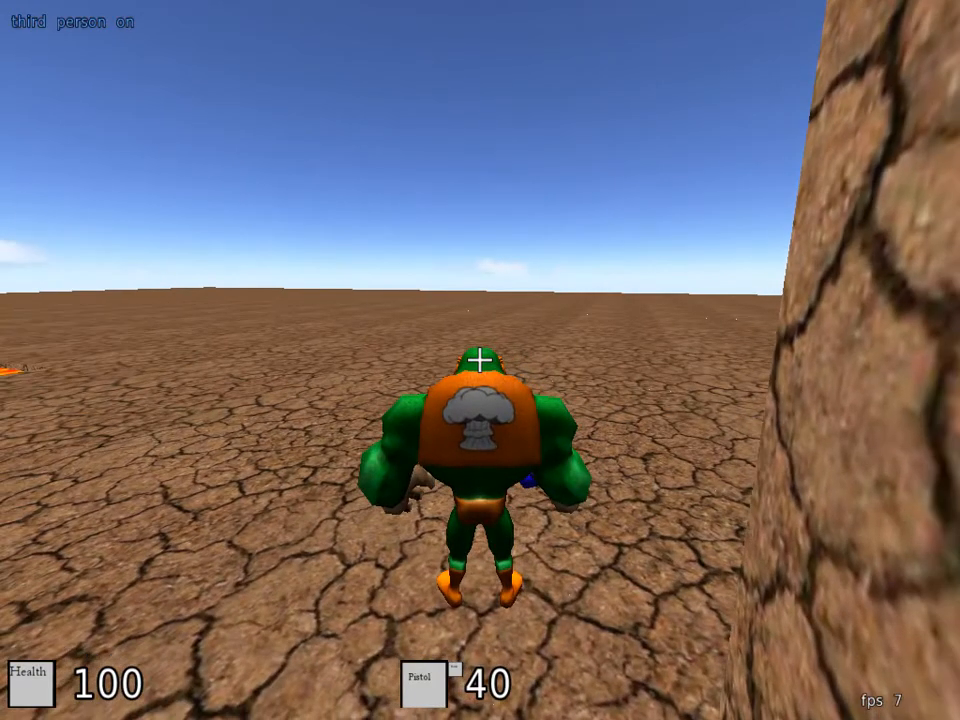
Step: Turn off third-person view and exit Platinum Arts Sandbox through its main menu
key("F9")
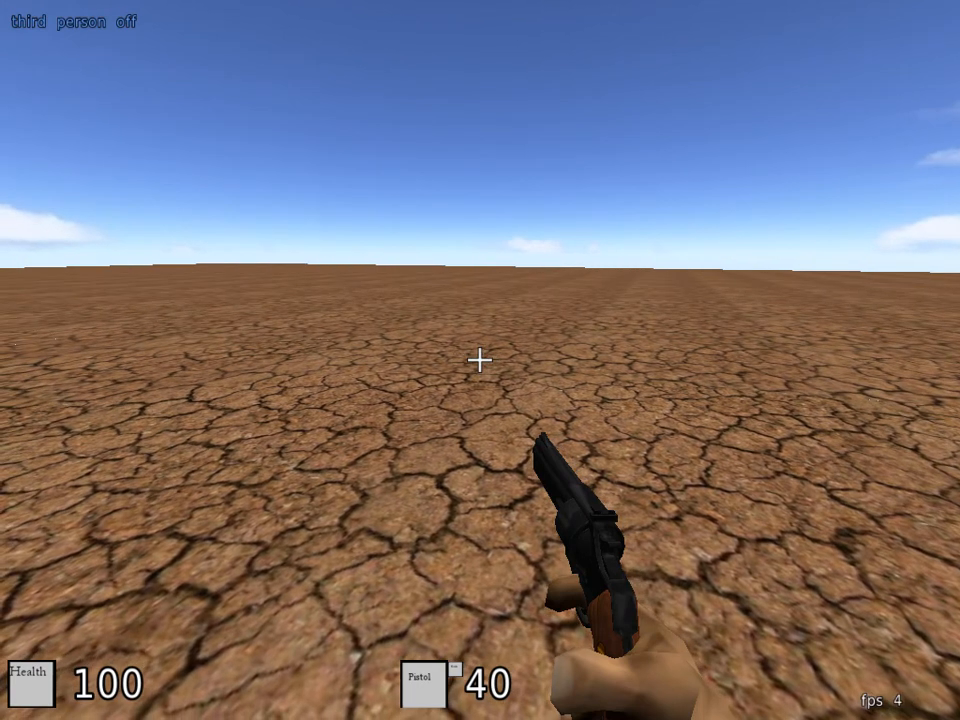
key("Escape")
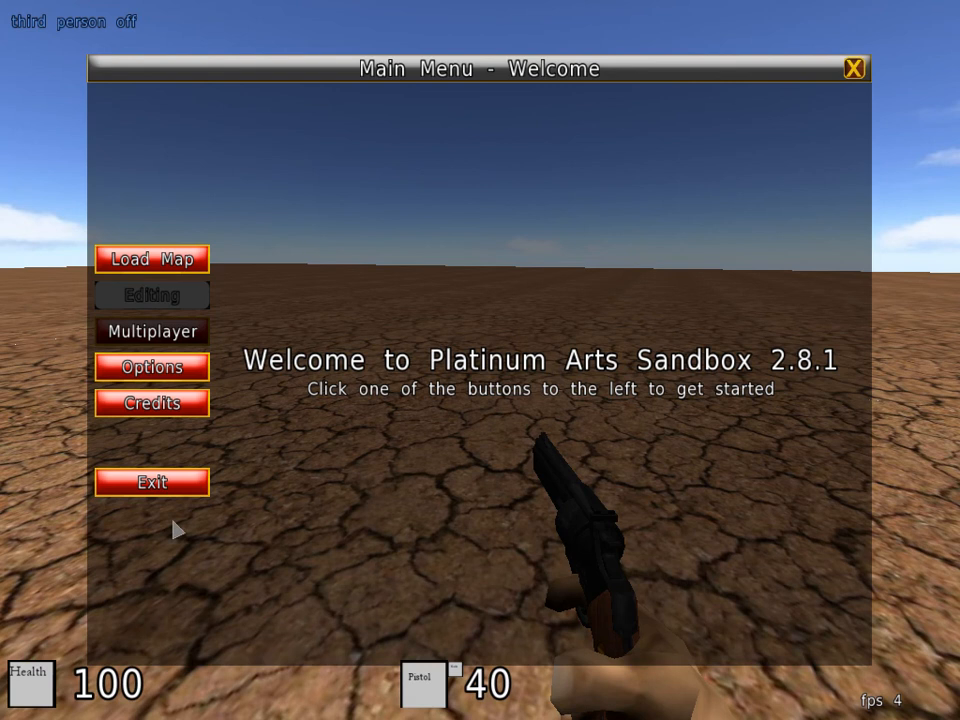
left_click(172, 486)
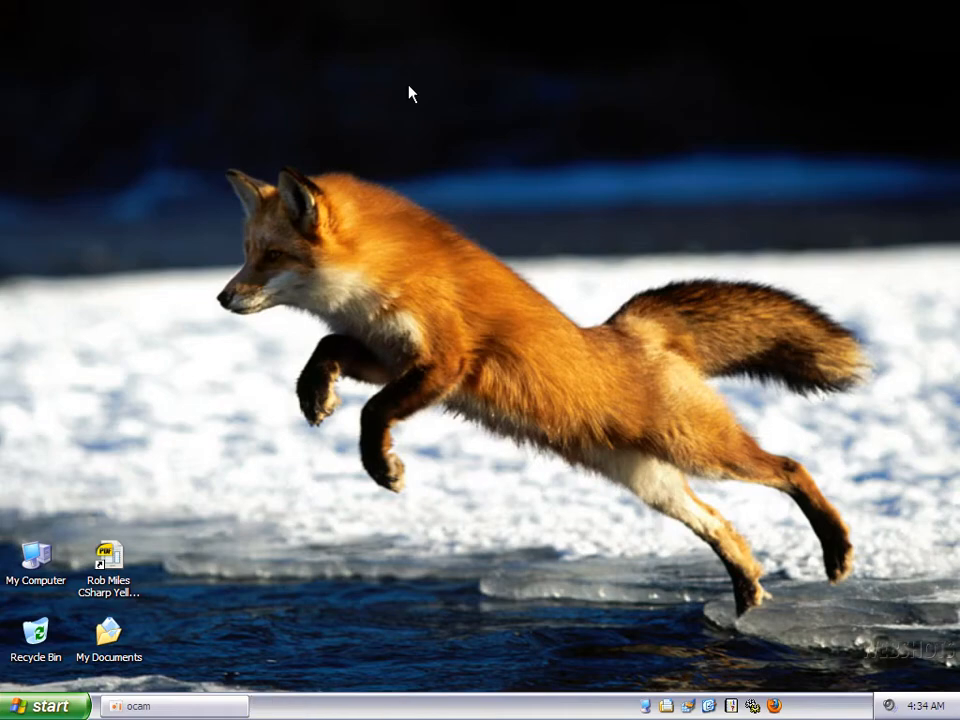